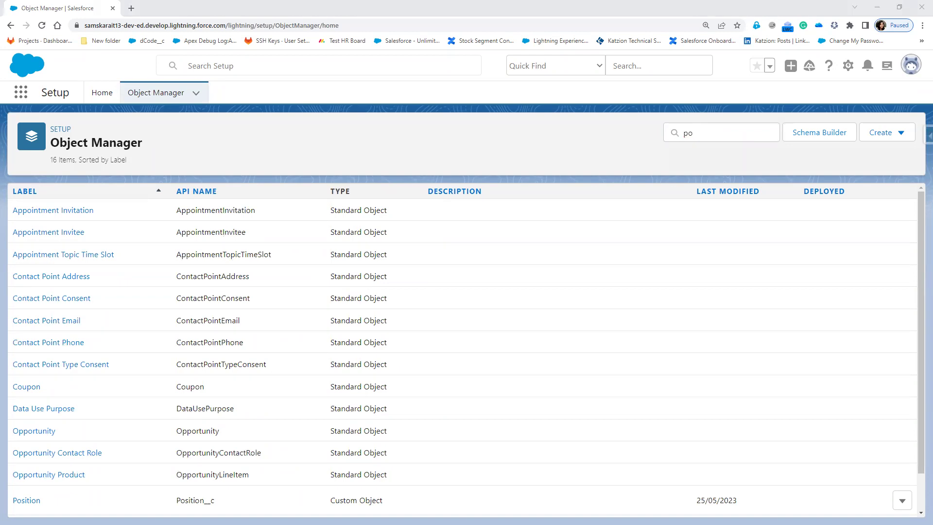
- Search the Object Manager for "pos" and open the Position object's Fields & Relationships
mouse_move(492, 145)
mouse_down()
mouse_move(478, 159)
mouse_move(505, 167)
mouse_up()
click(750, 131)
text(pos)
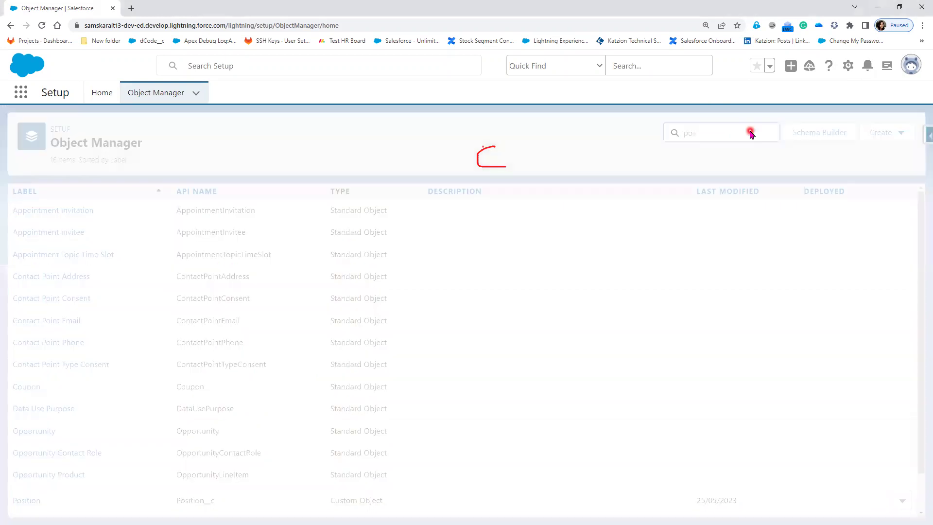
click(30, 237)
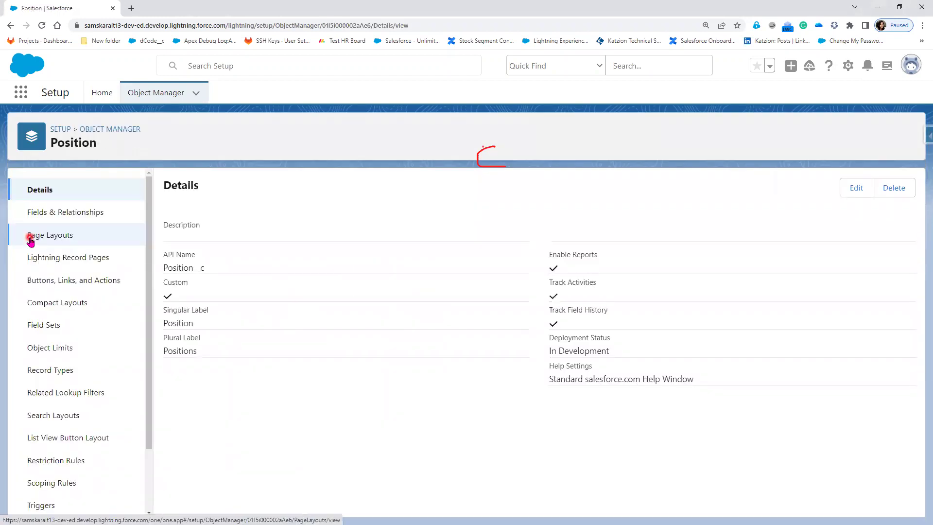
click(73, 215)
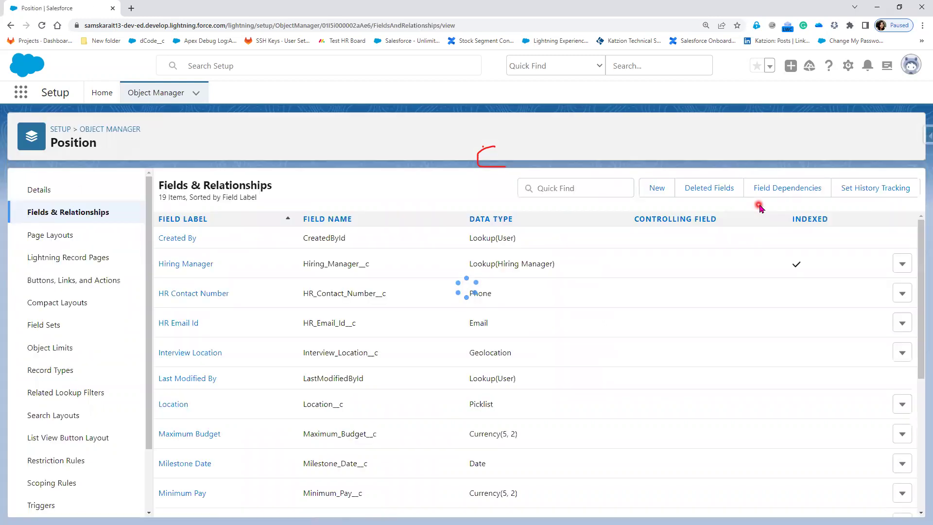
- Start a new Master-Detail Relationship field on Position and view the available related objects without choosing one
click(653, 189)
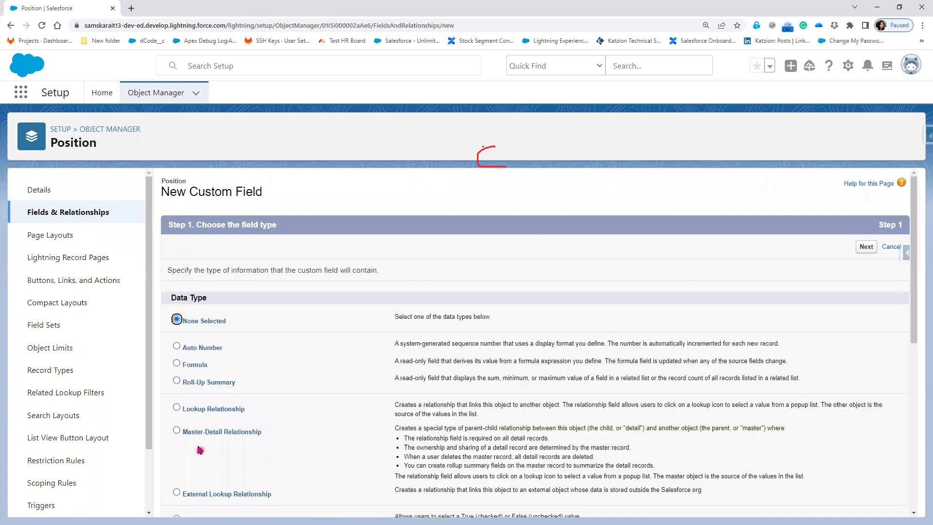
click(201, 434)
click(867, 249)
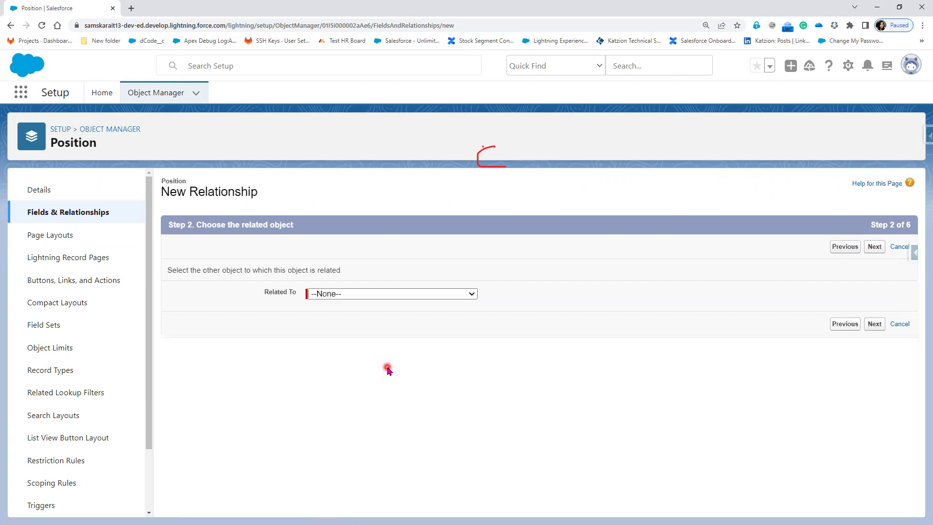
click(375, 296)
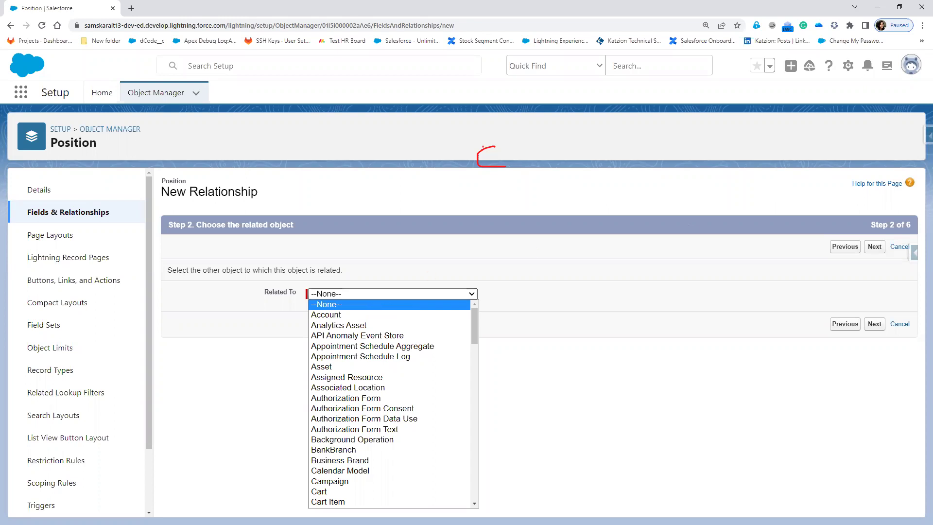
click(561, 341)
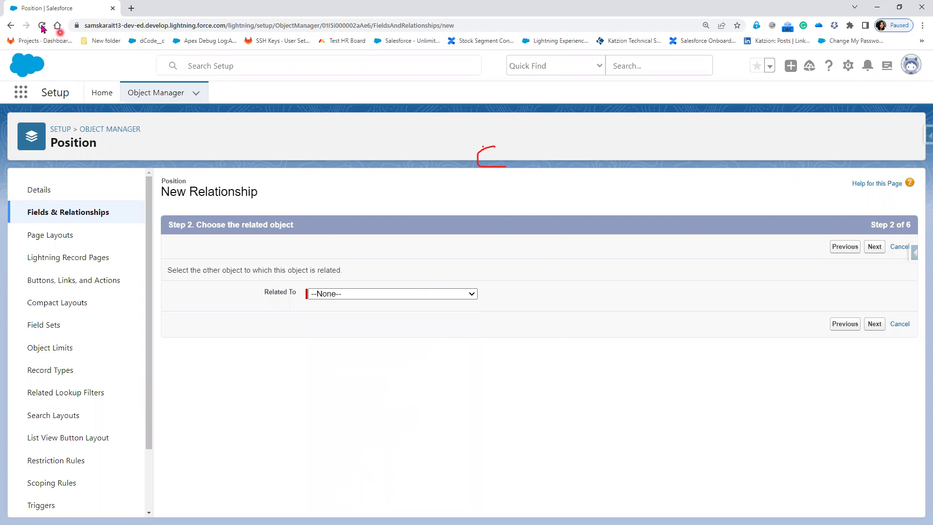
- Duplicate the browser tab and load the org's home page in the copy by removing the setup path from the address
right_click(46, 8)
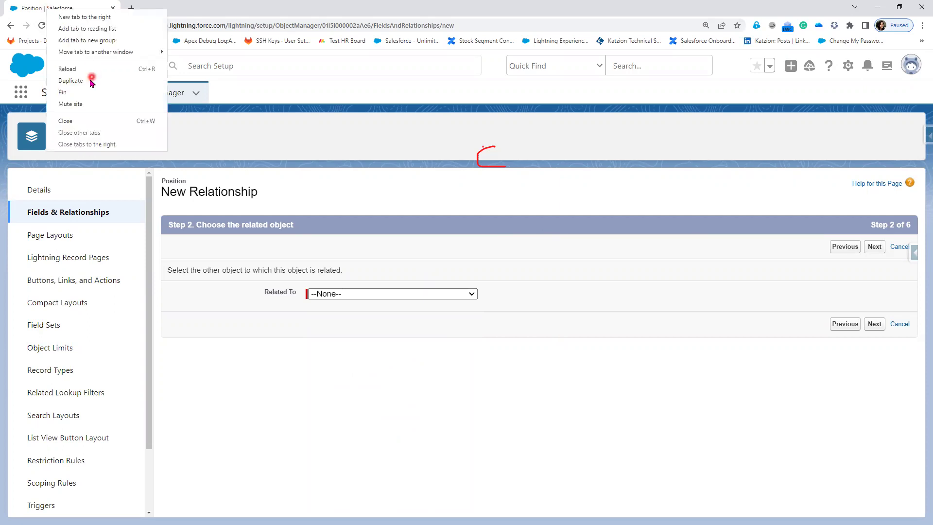
click(91, 81)
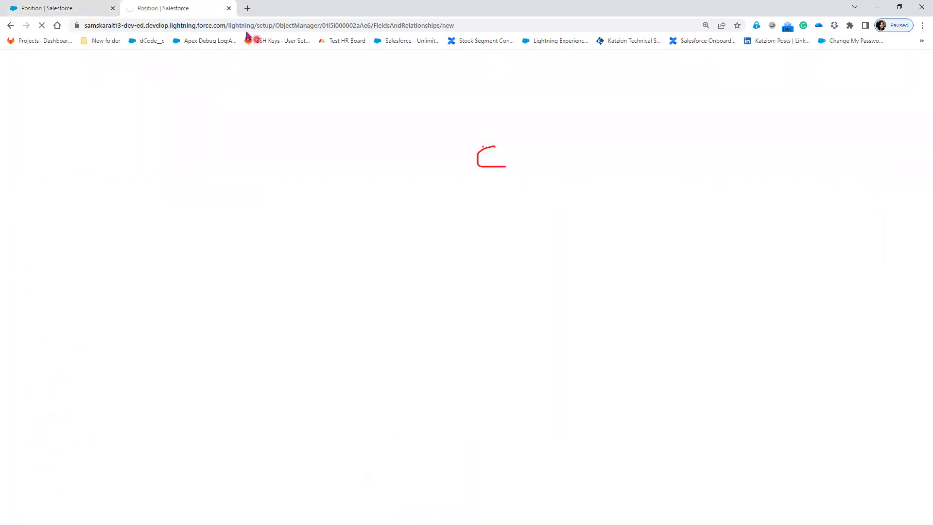
drag(224, 25, 660, 25)
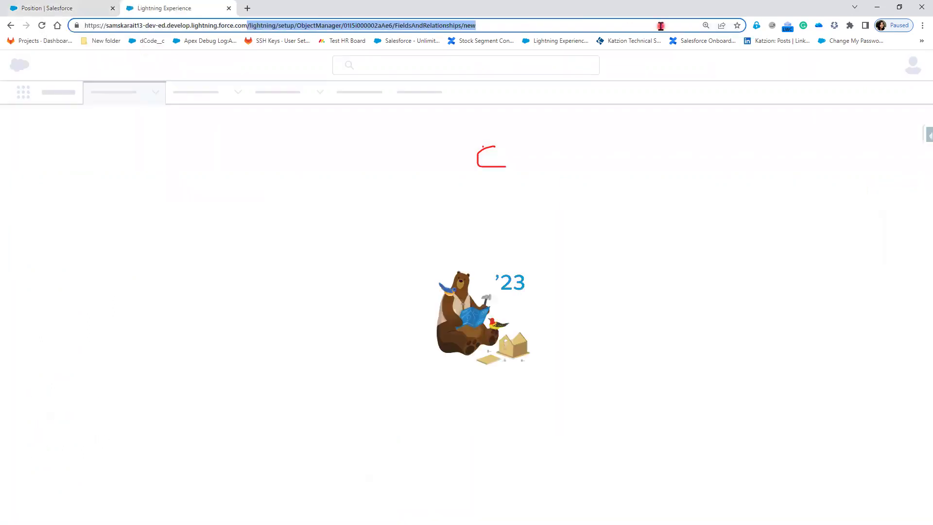
key(BackSpace)
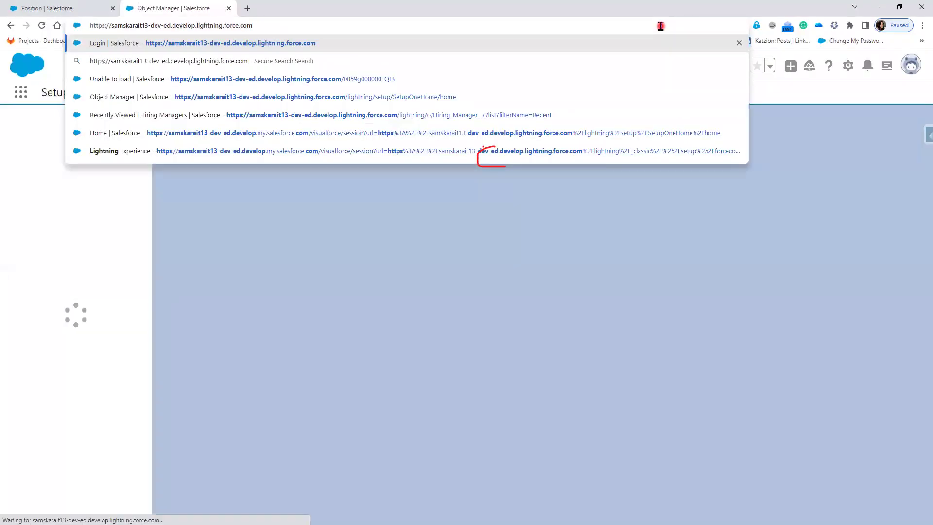
key(Return)
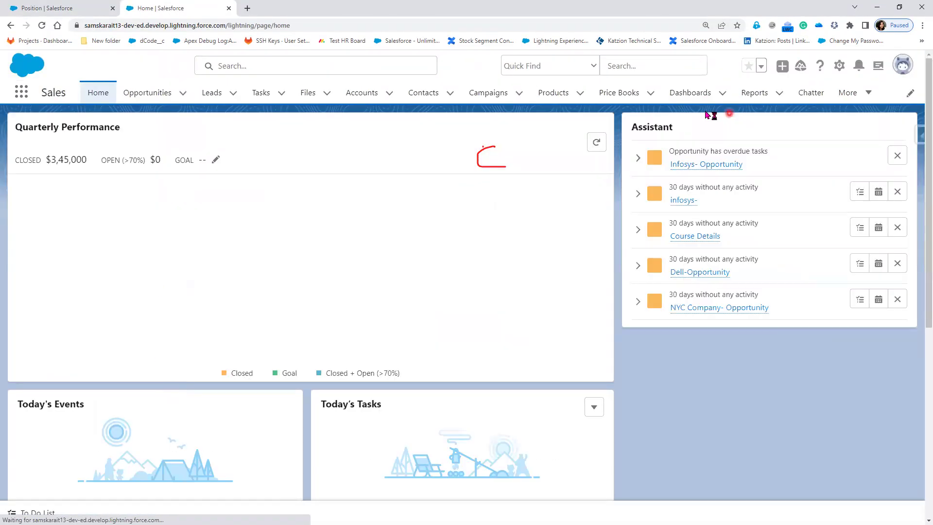
- Open the Salesforce Developer record from the Positions list and look through its details
click(868, 93)
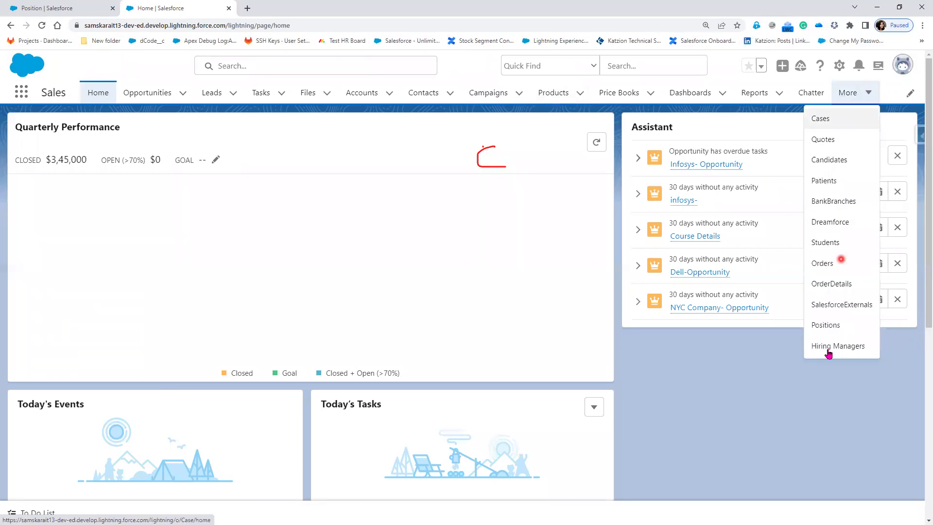
click(843, 184)
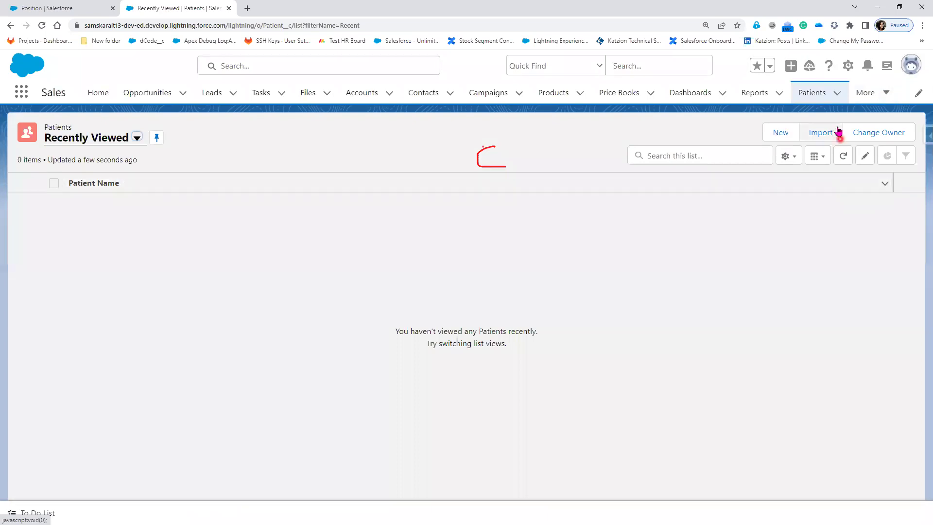
click(865, 93)
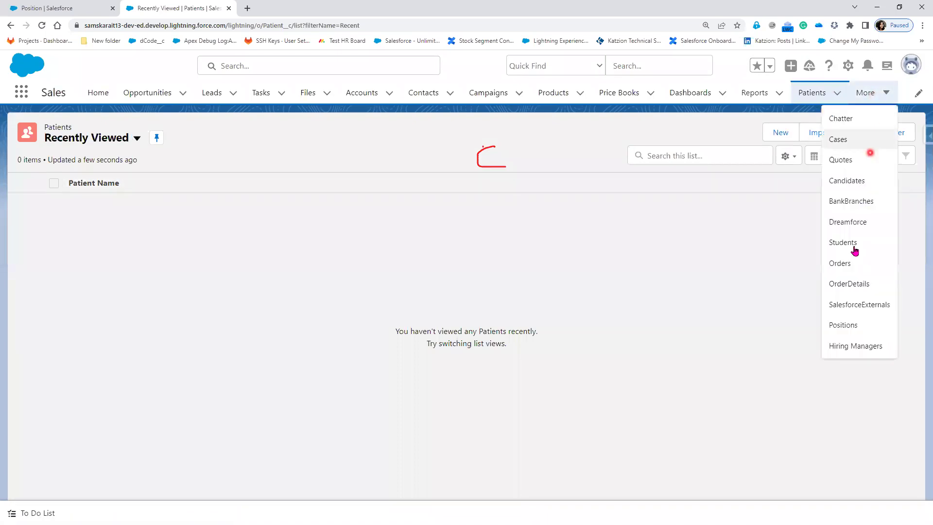
click(848, 324)
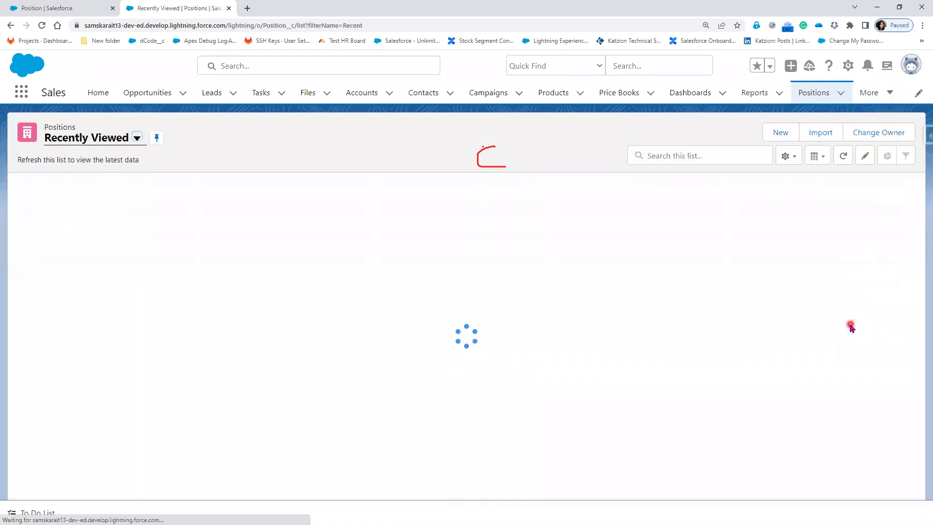
click(110, 202)
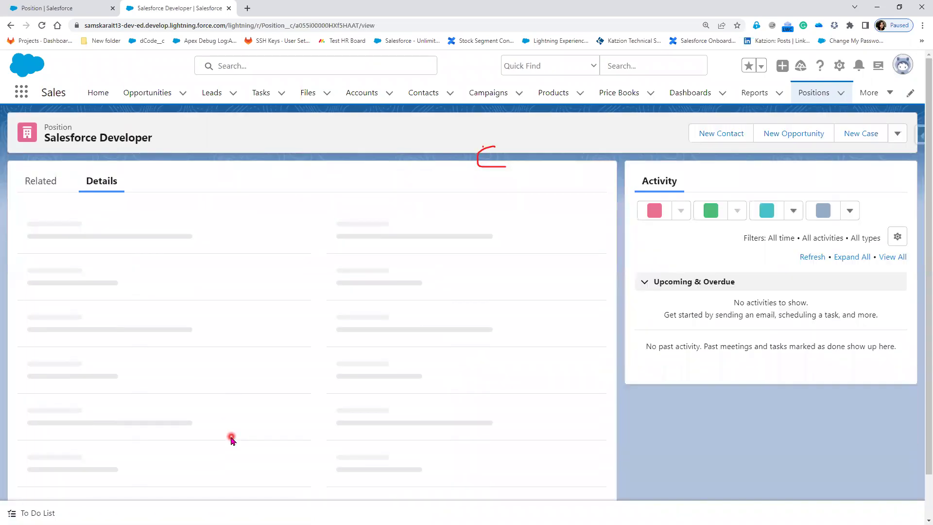
scroll(263, 472, down, 5)
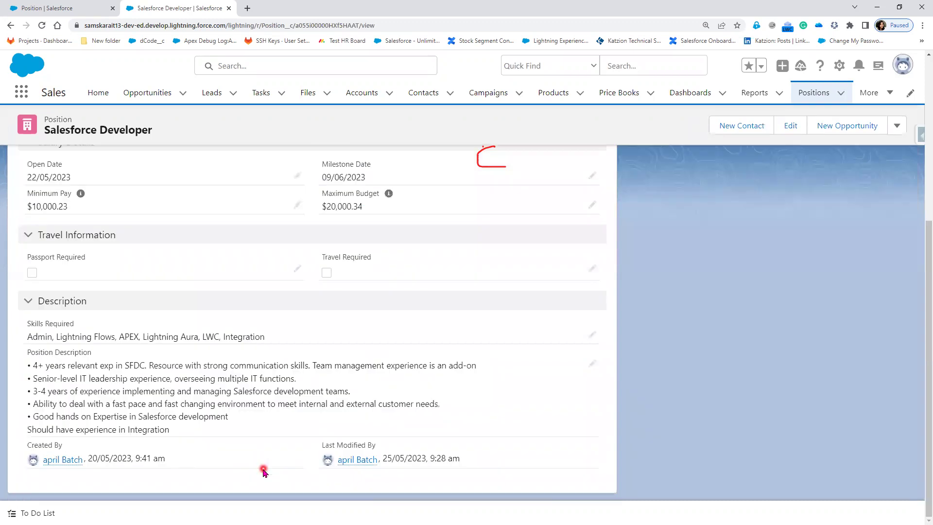
scroll(262, 469, up, 3)
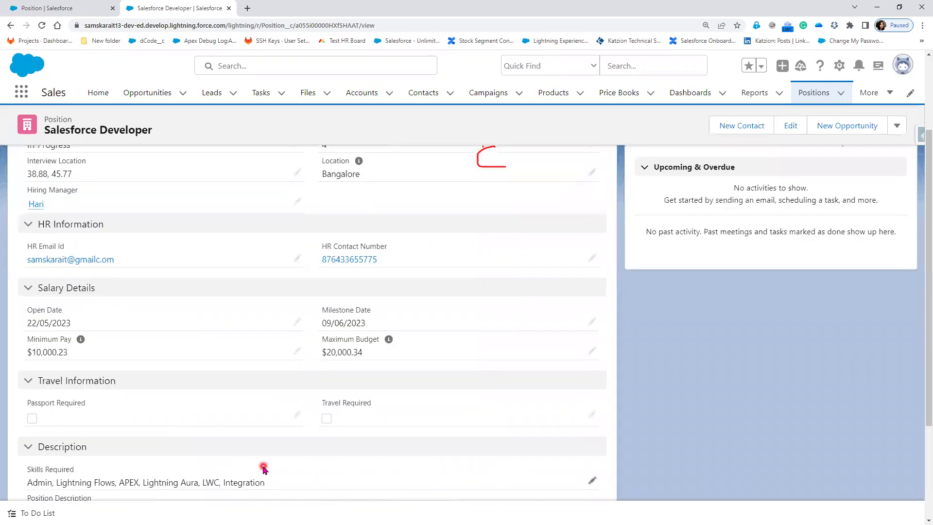
- Clear the Hiring Manager lookup on the position record to view the selectable managers, then cancel the edit
click(297, 201)
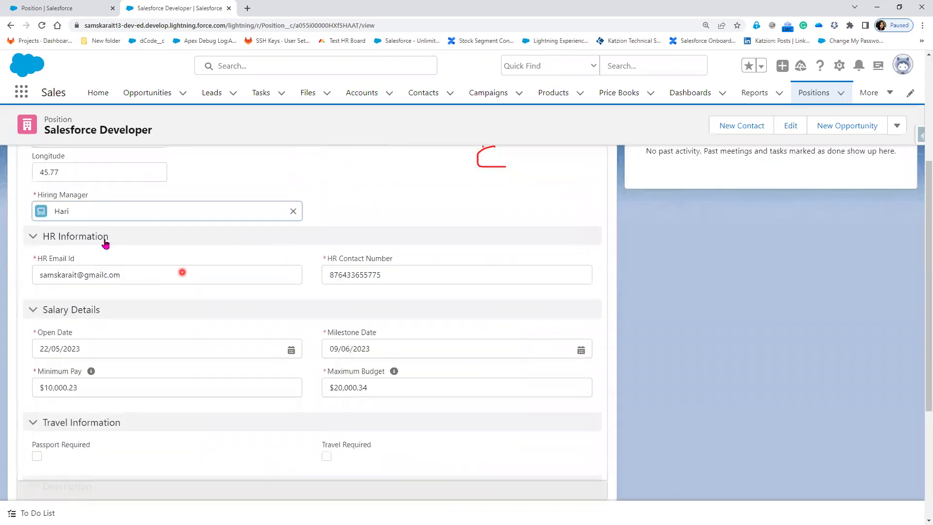
click(293, 211)
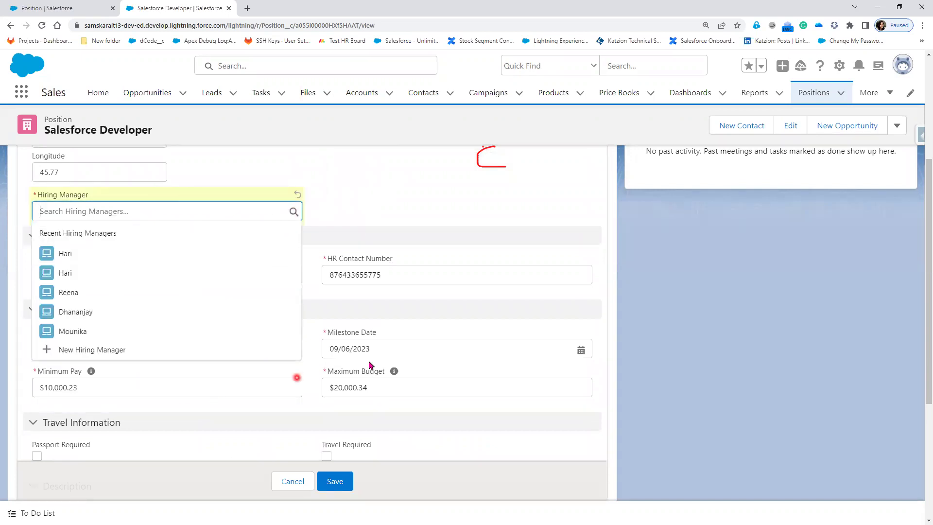
click(293, 482)
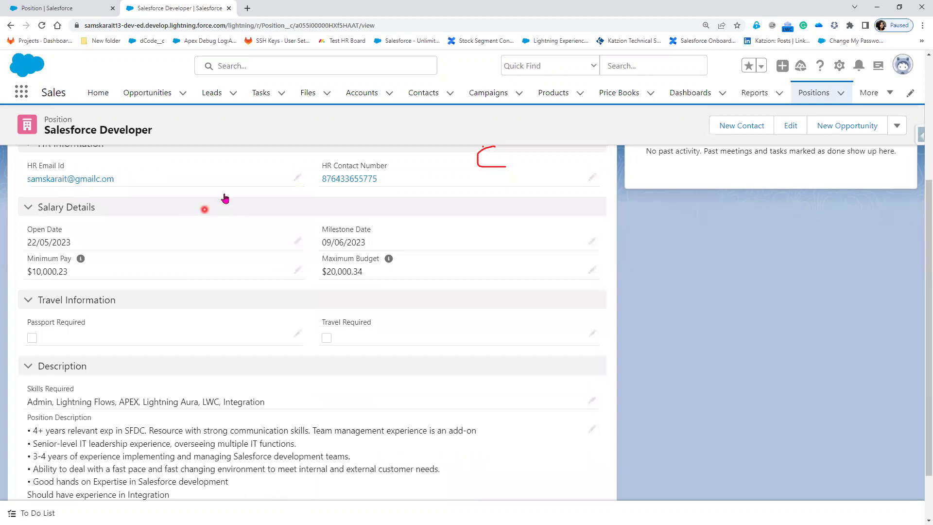
- Open the first recently viewed record in the Candidates list
click(888, 95)
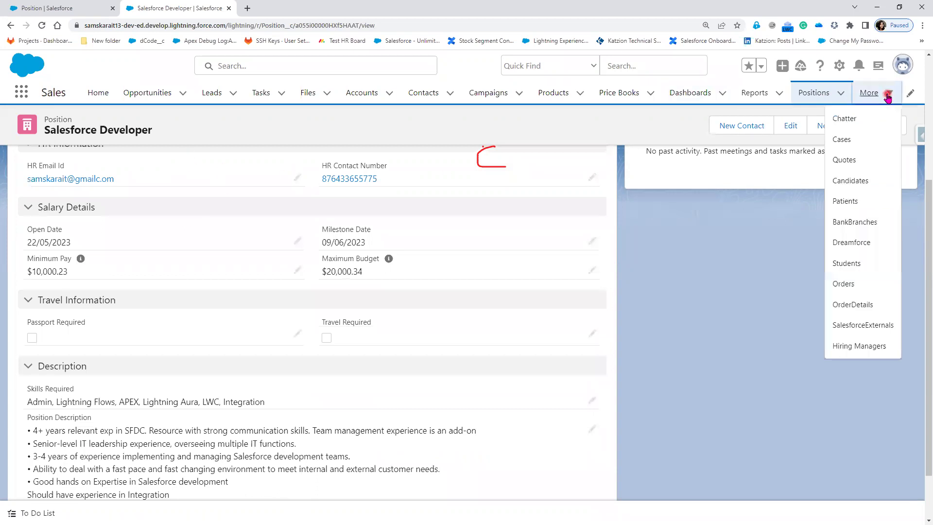
click(854, 183)
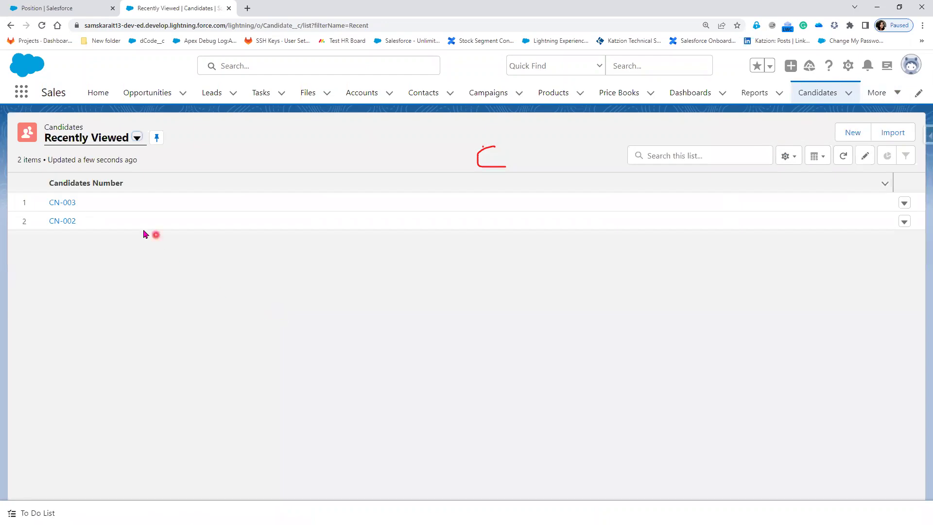
click(62, 203)
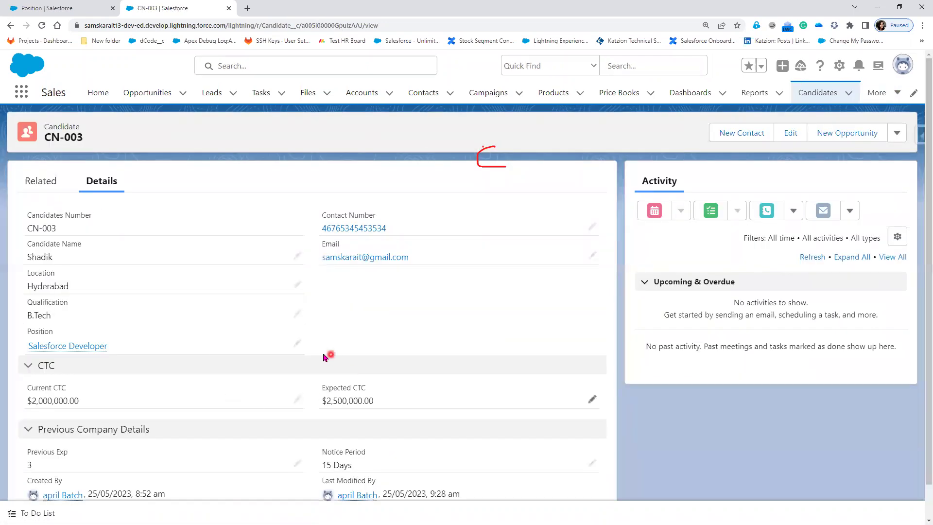
- Edit the candidate's Position field, clear its value and view the selectable positions
click(296, 344)
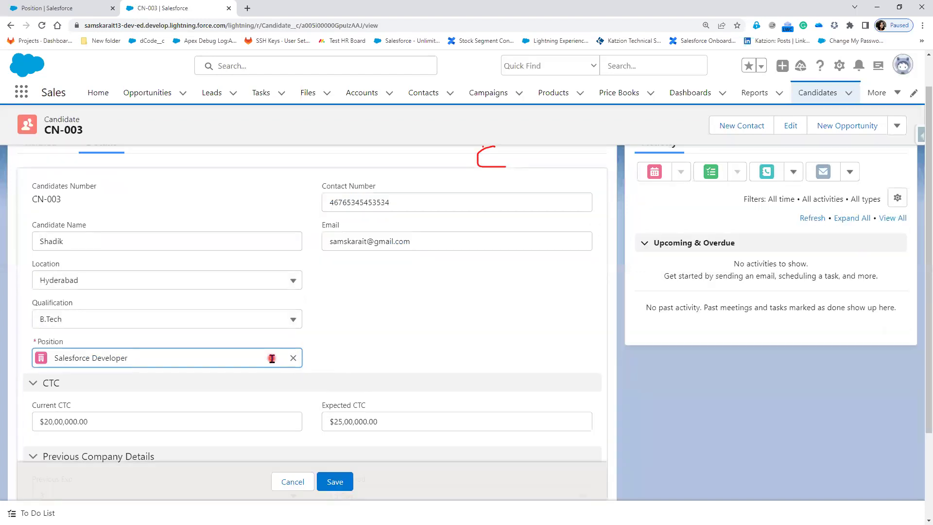
click(292, 358)
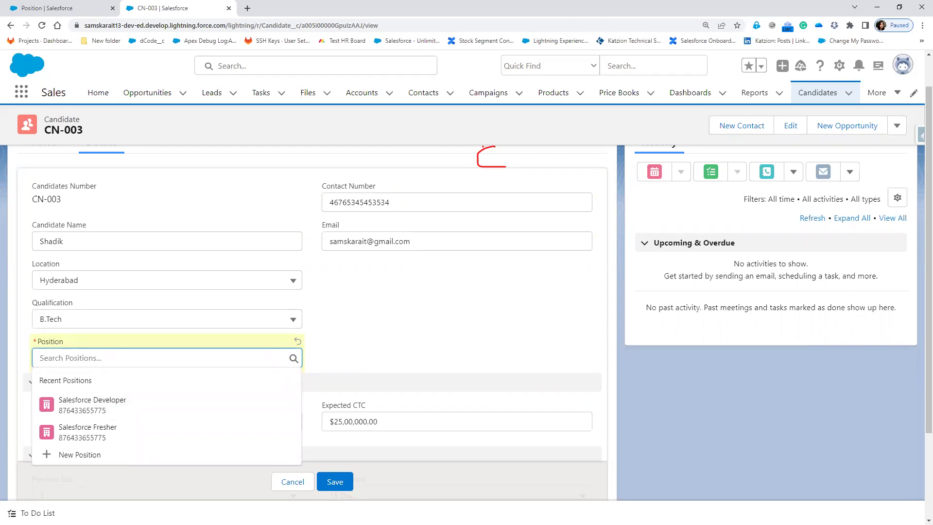
click(260, 361)
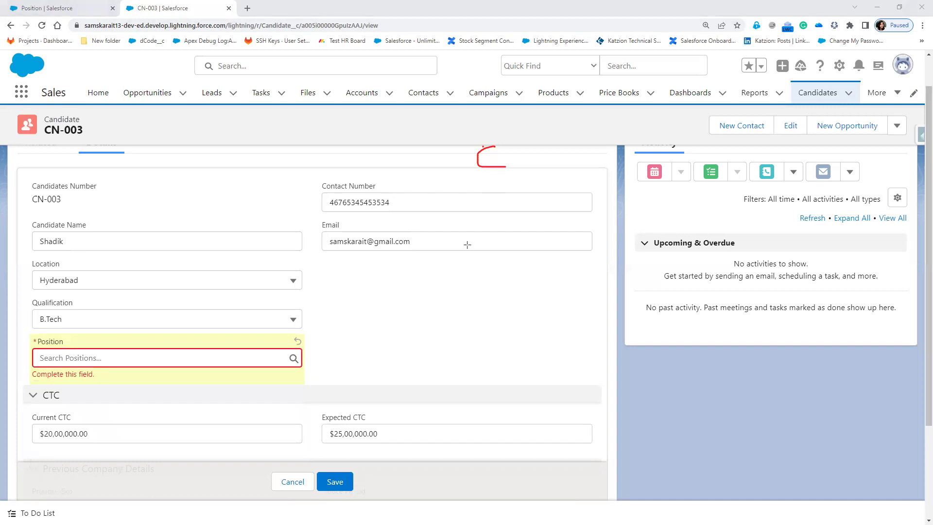
mouse_move(125, 189)
mouse_down()
mouse_move(343, 208)
mouse_move(875, 374)
mouse_move(884, 414)
mouse_up()
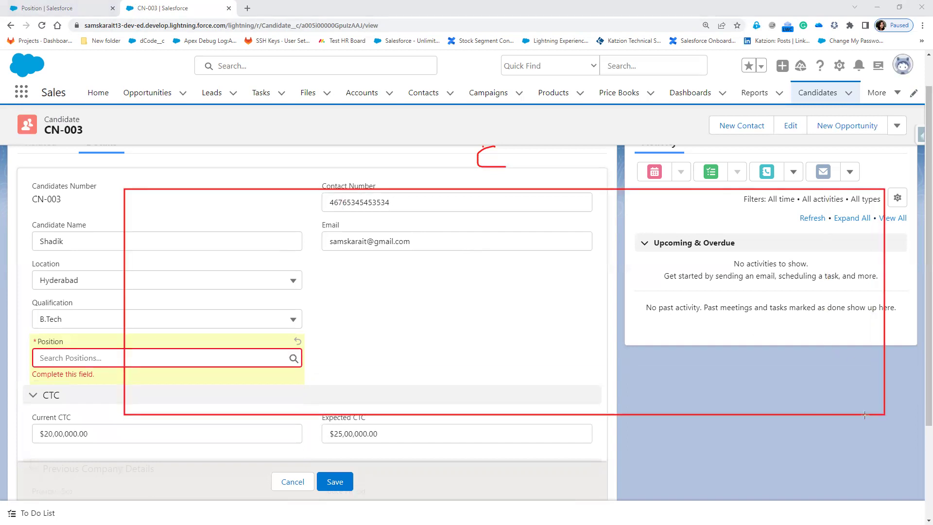
mouse_move(125, 191)
mouse_down()
mouse_move(564, 282)
mouse_move(887, 243)
mouse_move(885, 230)
mouse_up()
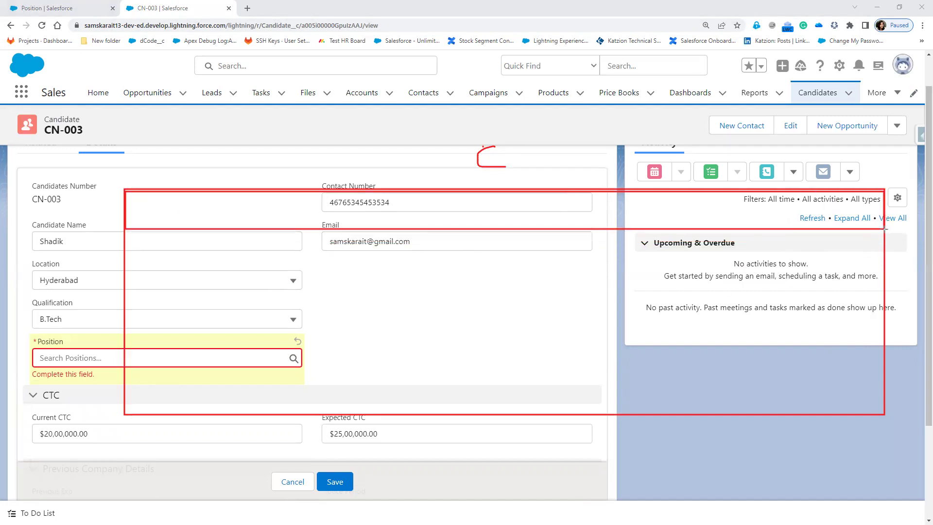
mouse_move(127, 189)
mouse_down()
mouse_move(296, 305)
mouse_move(340, 391)
mouse_move(363, 414)
mouse_up()
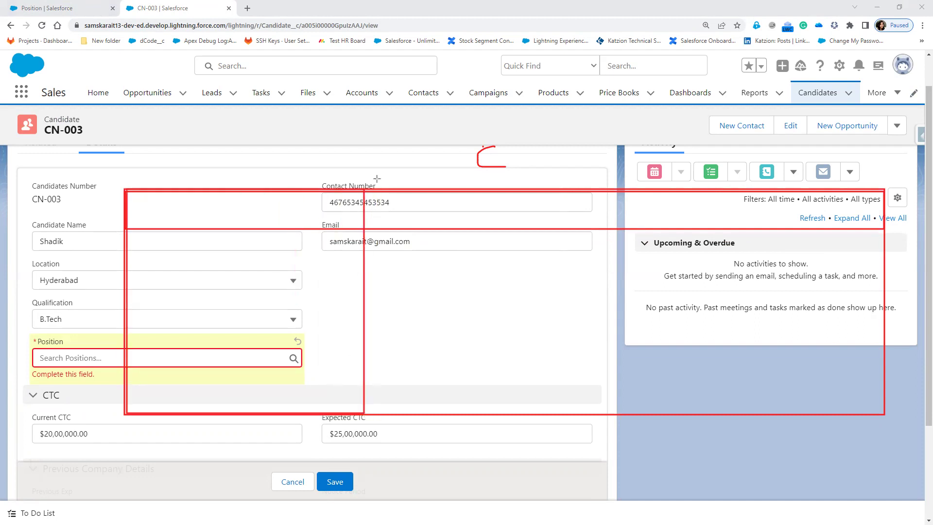
mouse_move(364, 189)
mouse_down()
mouse_move(607, 408)
mouse_move(657, 415)
mouse_up()
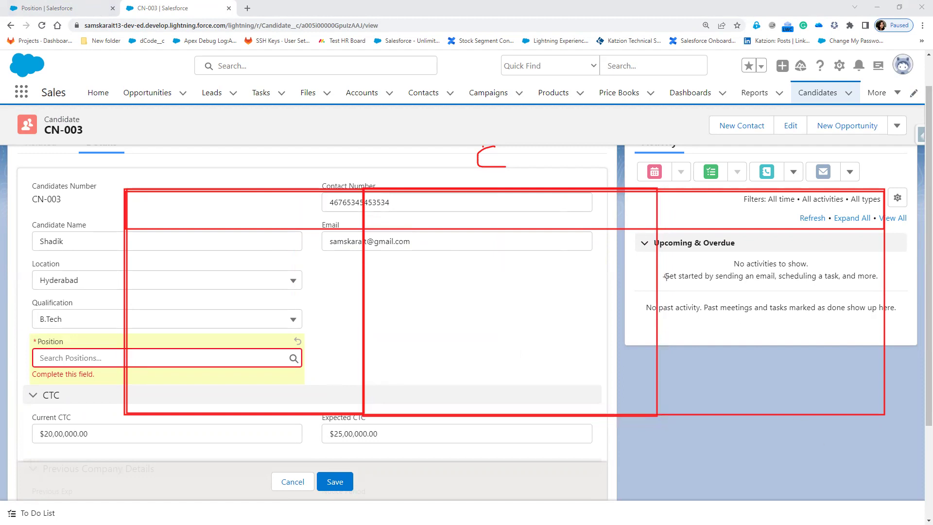
mouse_move(125, 232)
mouse_down()
mouse_move(540, 281)
mouse_move(884, 282)
mouse_up()
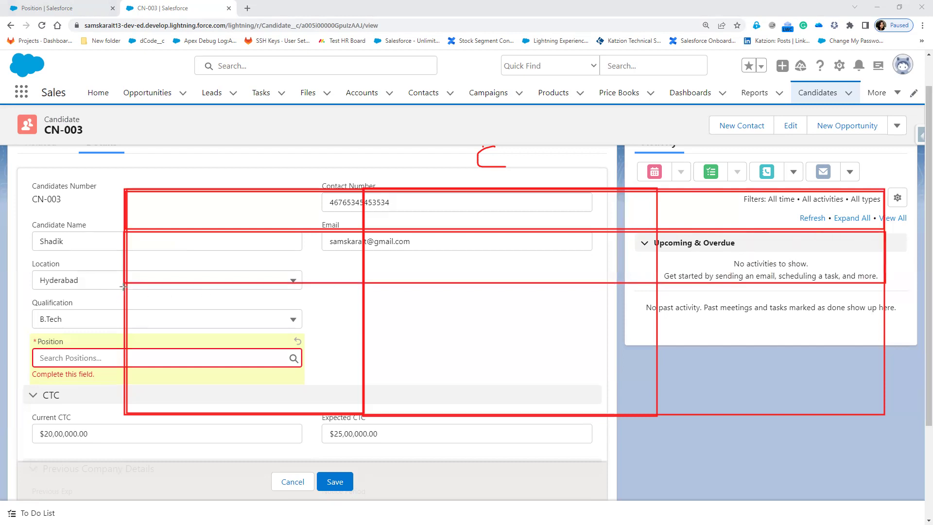
mouse_move(125, 281)
mouse_down()
mouse_move(428, 323)
mouse_move(884, 346)
mouse_up()
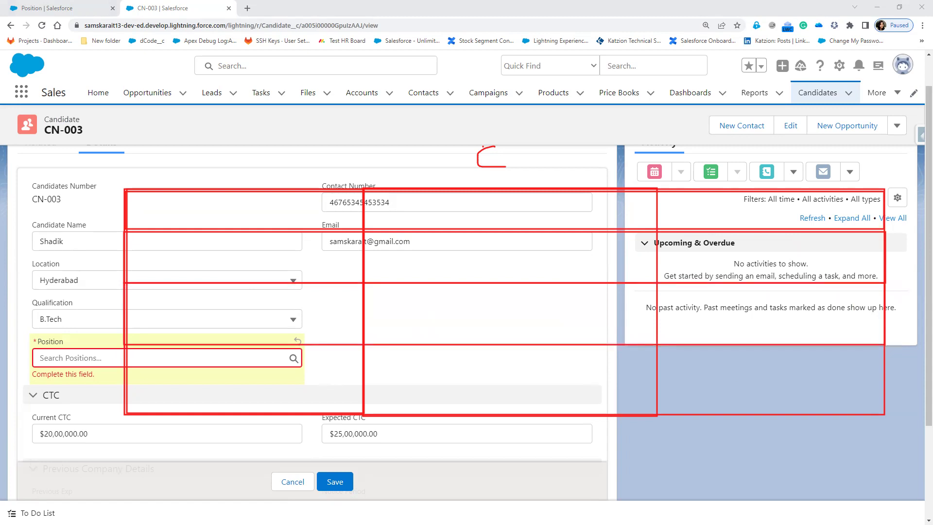
key(e)
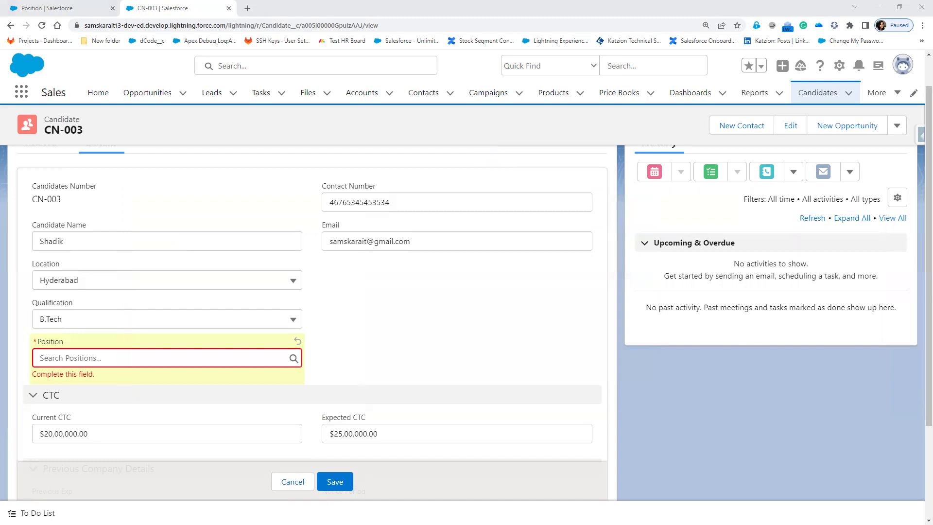
- Switch to Notepad++ and write the heading "Data Type supports for Lookup Dialog" below the dashed line
click(195, 357)
key(alt+Tab)
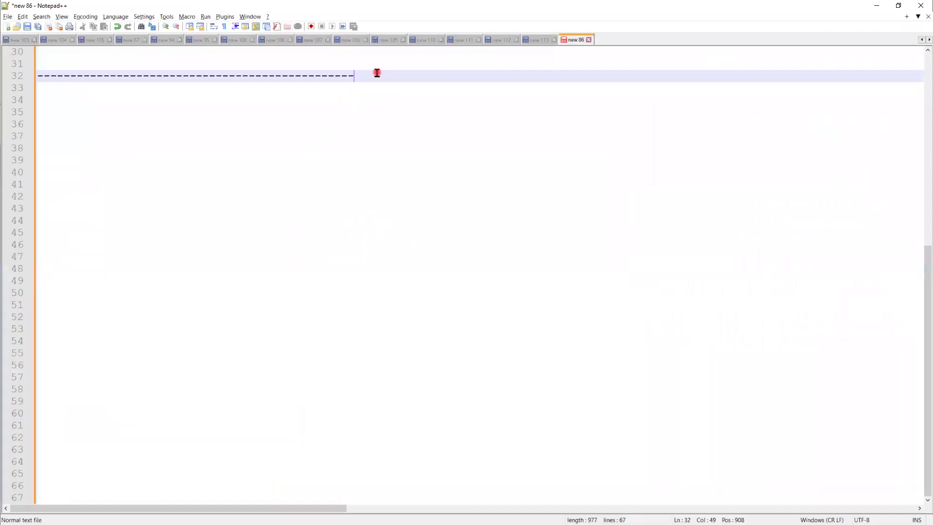
key(Return)
key(Return)
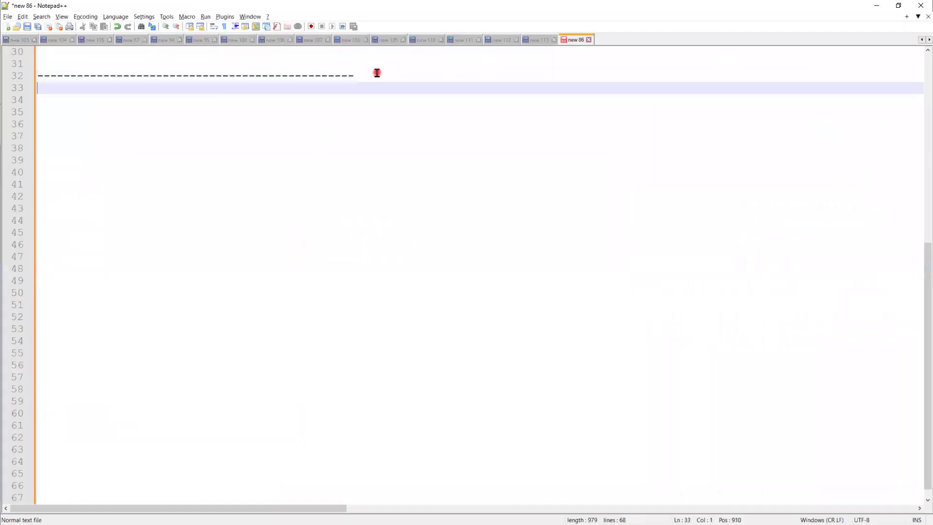
text(Data Ty)
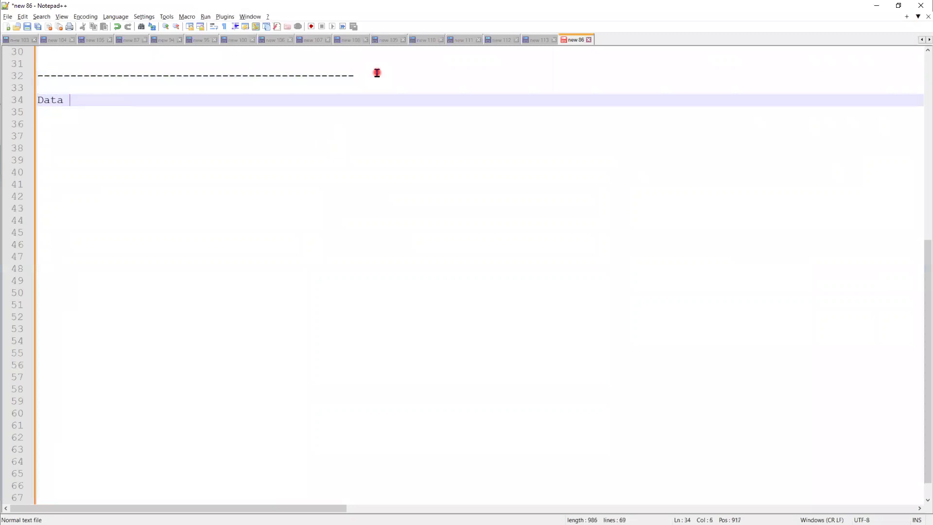
text(pe )
text(that)
key(BackSpace)
key(BackSpace)
key(BackSpace)
key(BackSpace)
text(supp)
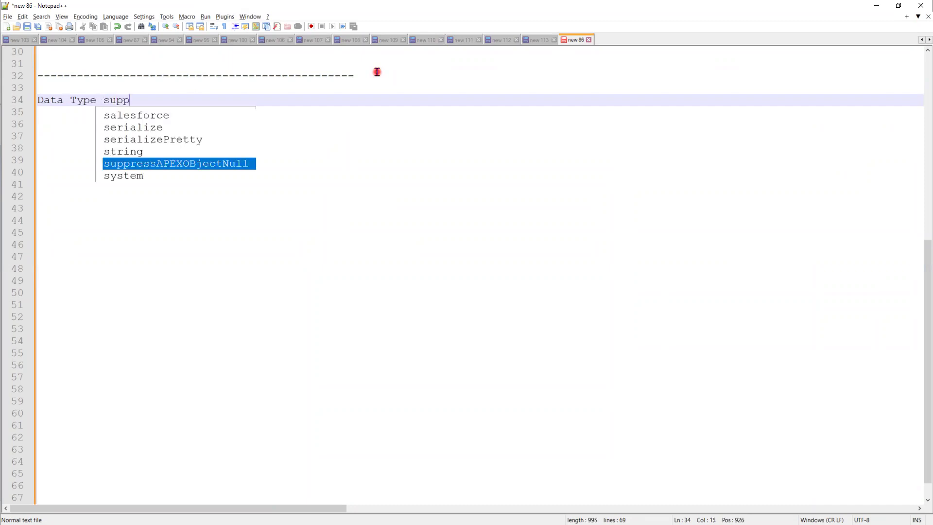
text(orts for )
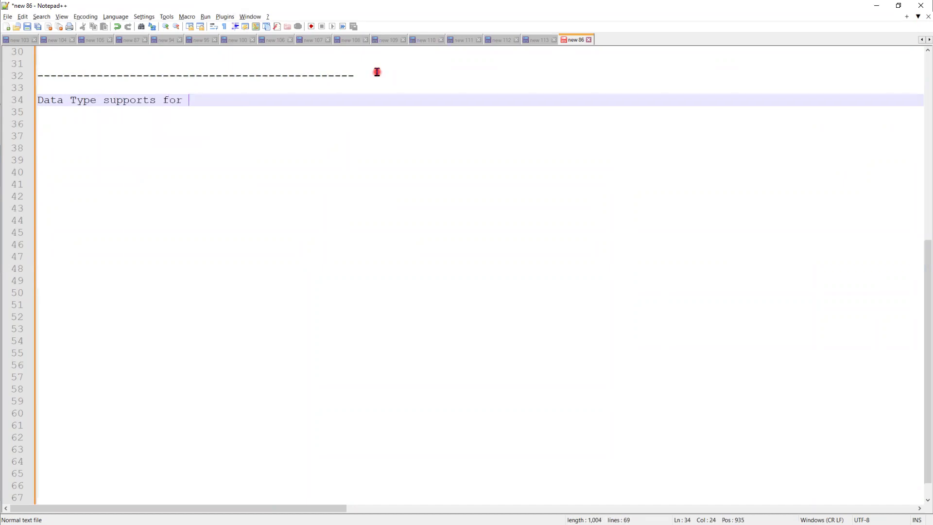
text(Lookup Dialog)
key(Return)
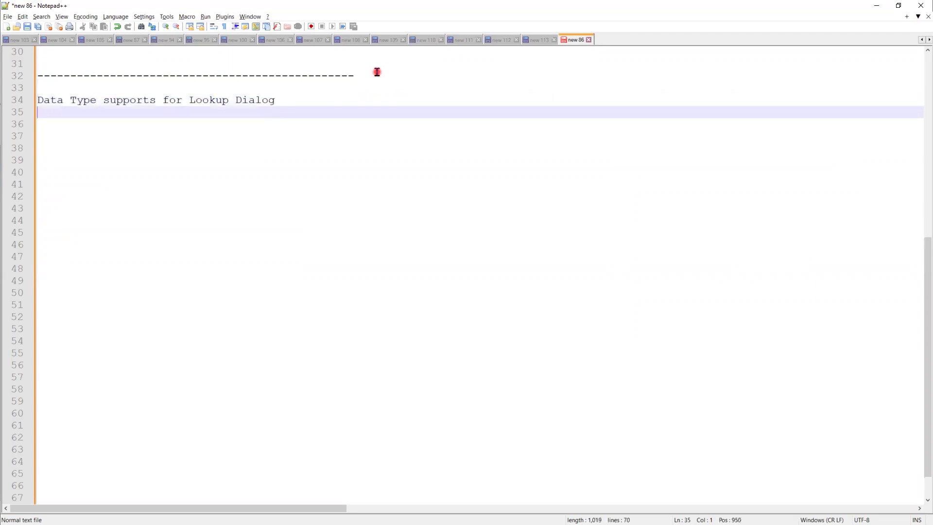
key(Return)
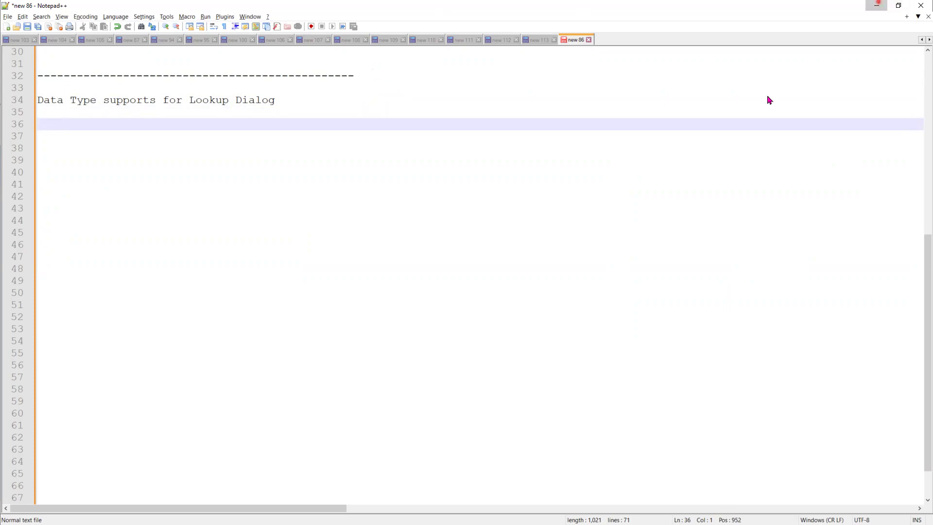
- Switch to the candidate record in Salesforce and view the suggestions of the Position lookup
key(alt+Tab)
click(96, 355)
click(89, 421)
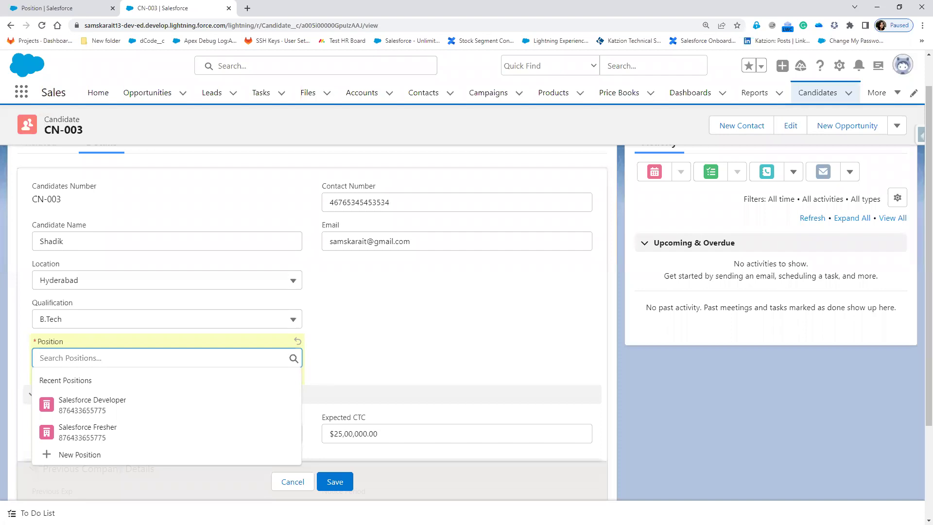
- Return to Notepad++ and start an indented list under the heading with the entry ": Phone"
key(alt+Tab)
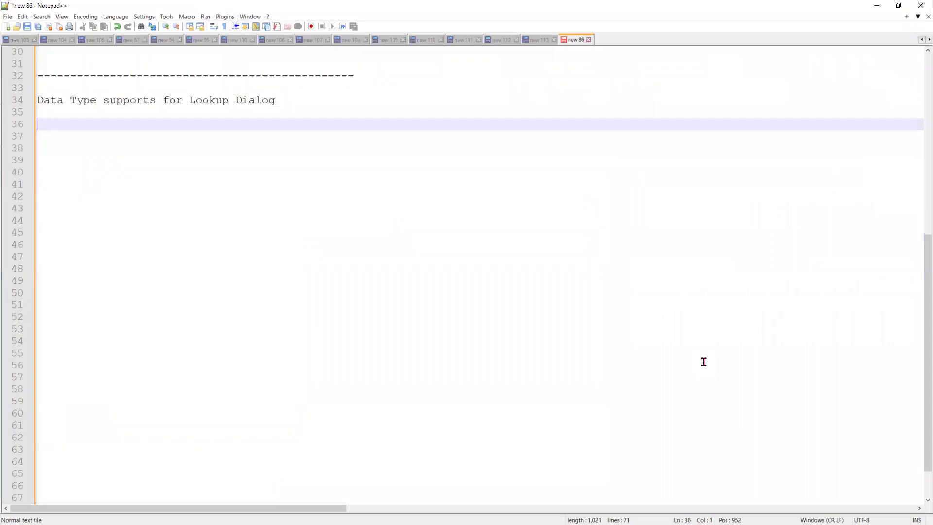
click(294, 103)
key(Return)
key(Return)
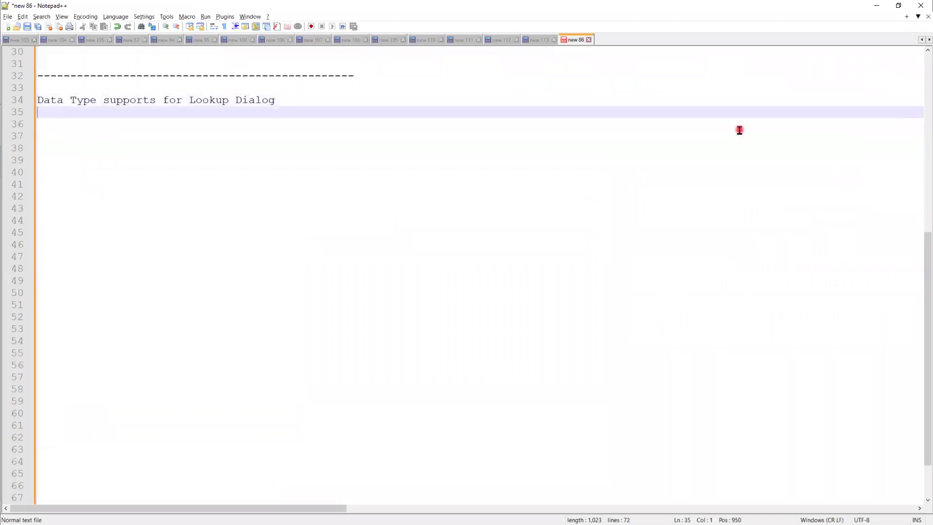
text(: )
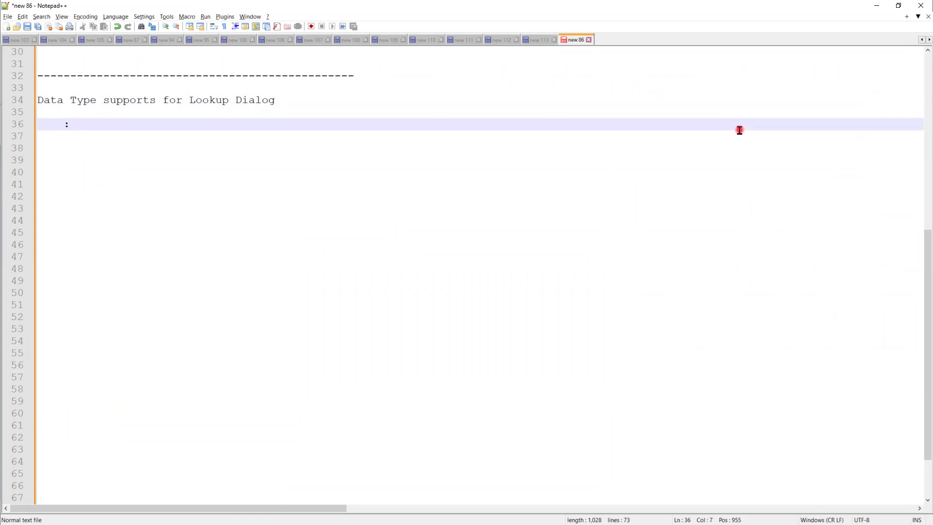
text(Phone)
key(Return)
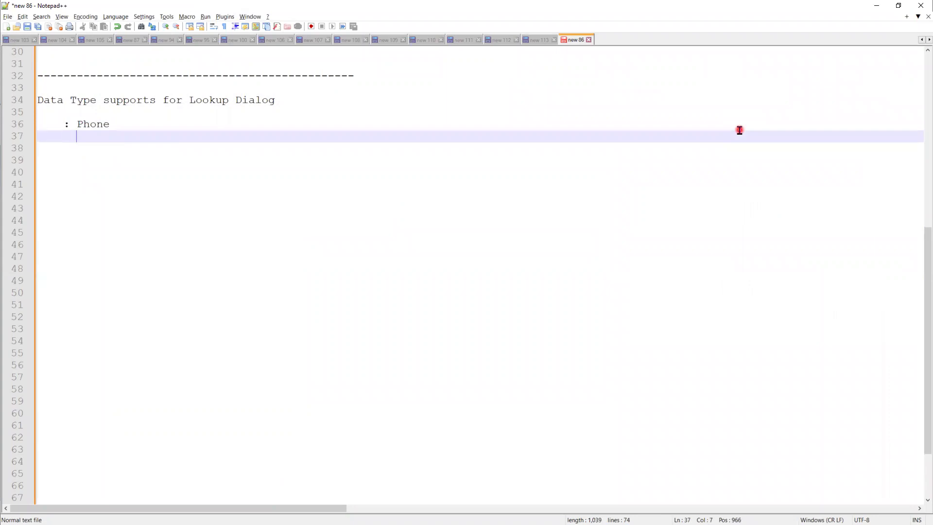
- Add the entries Number, Text and Curreny to the data type list
text(Number)
key(Return)
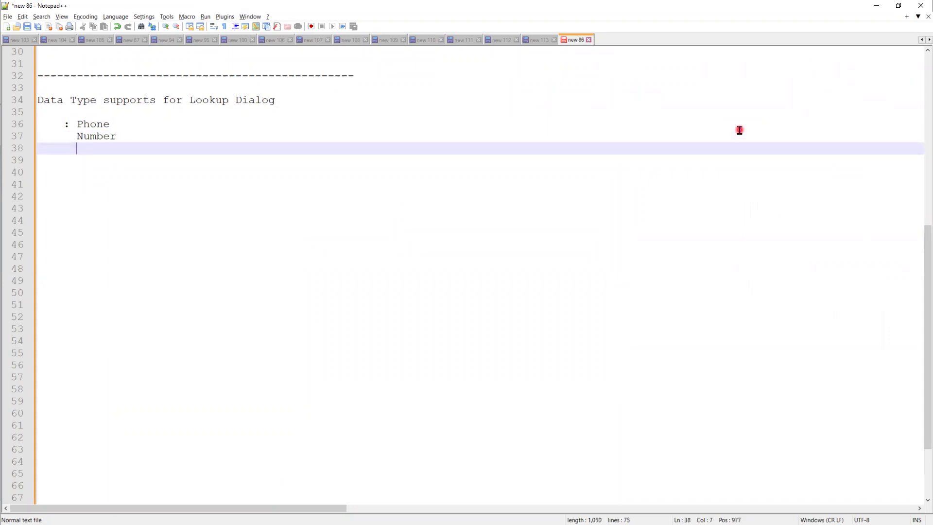
text(Text)
key(Return)
text(Curre)
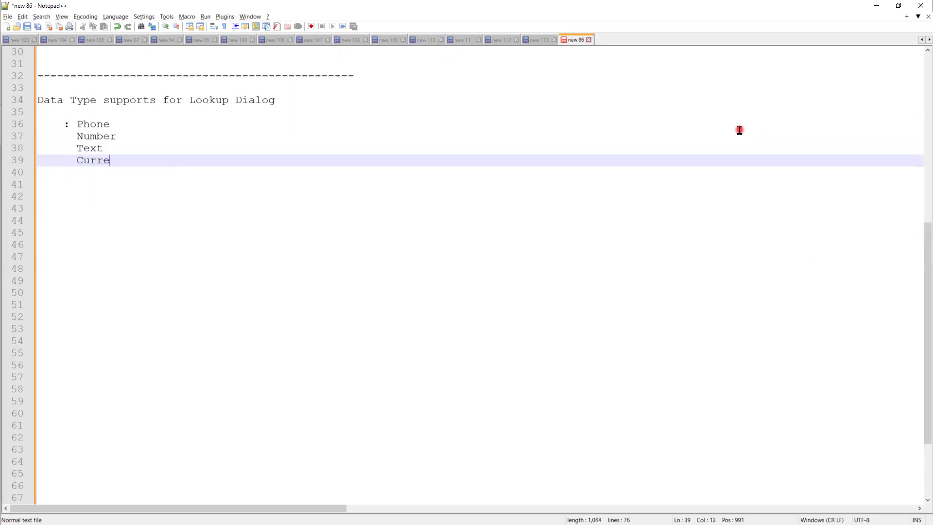
text(ny)
key(Return)
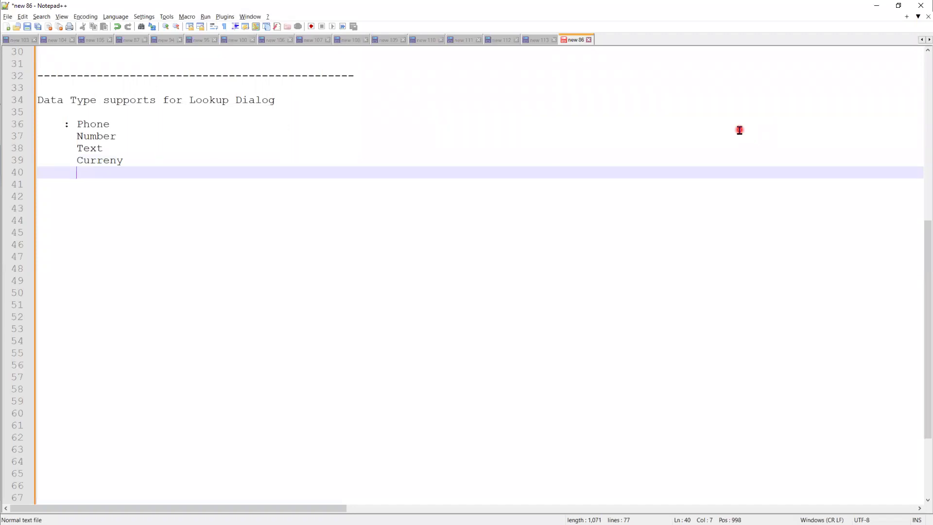
- Add the entries Date, Date/time and Time to the data type list
text(Date)
key(Return)
text(Date)
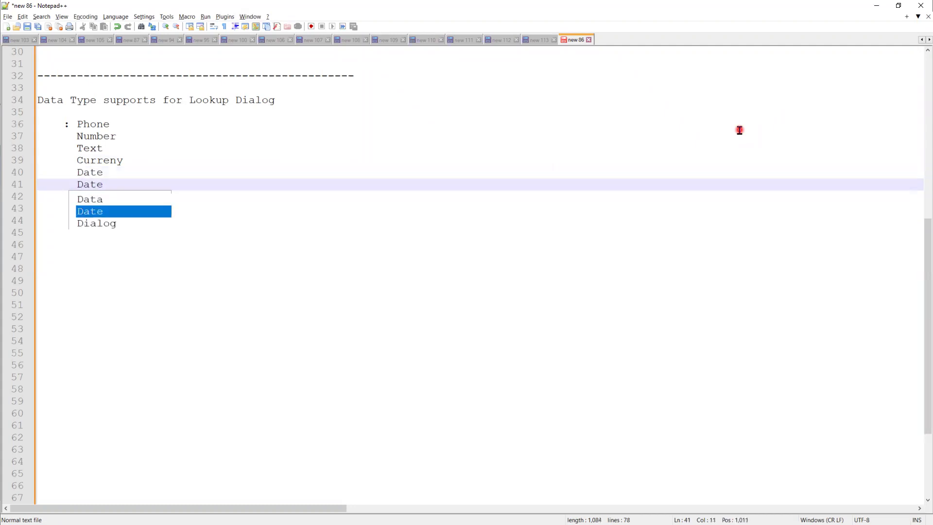
text(/time)
key(Return)
text(Time)
key(Return)
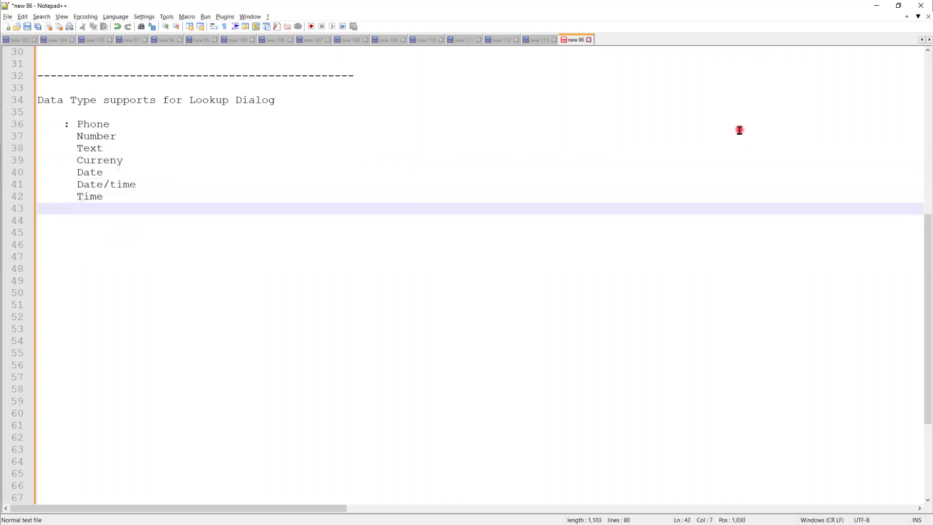
- Add the entries Percent, Text and Geo to the data type list
text(Percent)
key(Return)
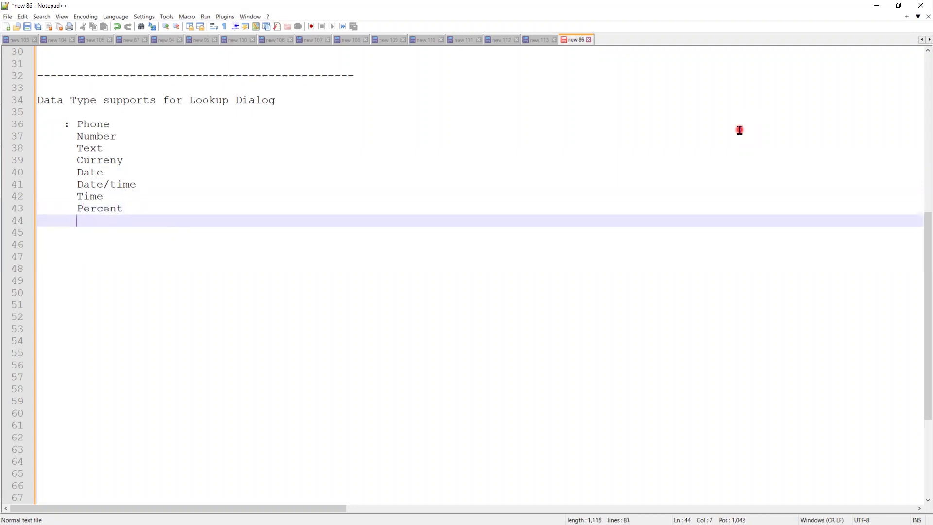
text(Text)
key(Return)
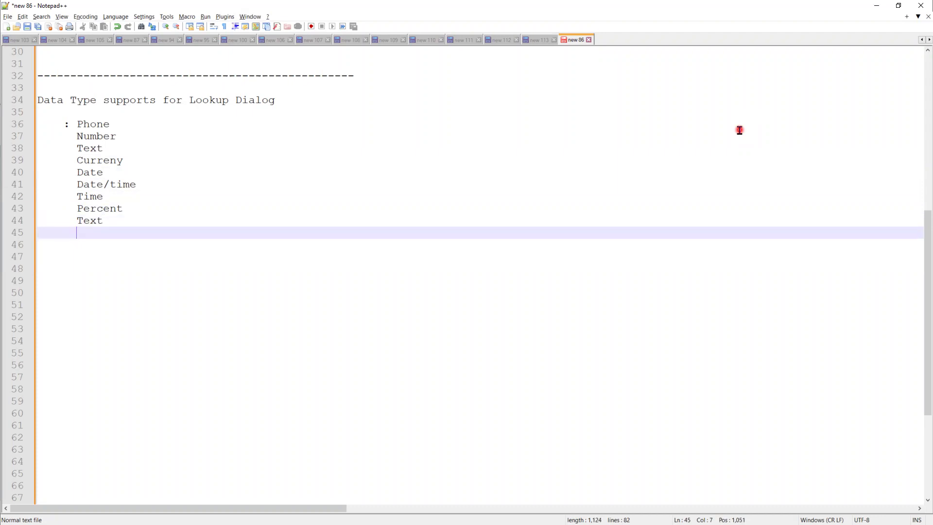
text(G)
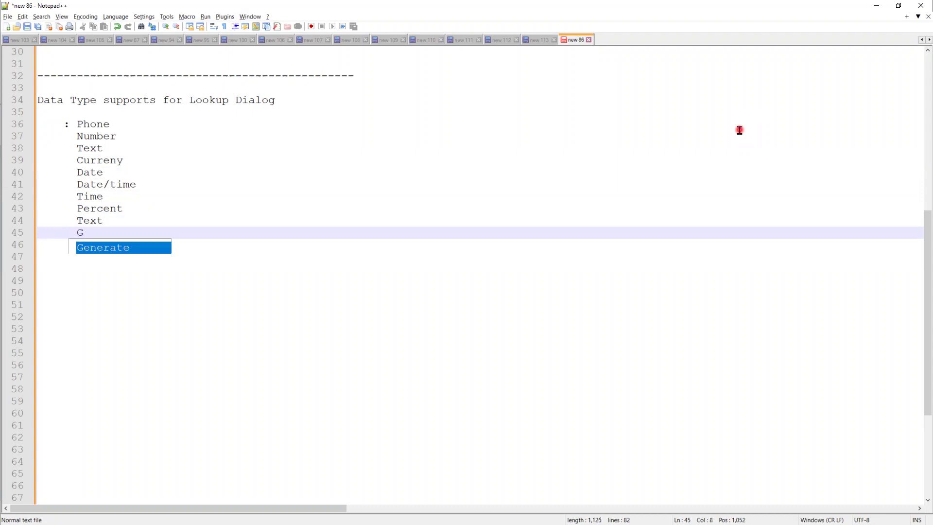
key(Escape)
text(eo)
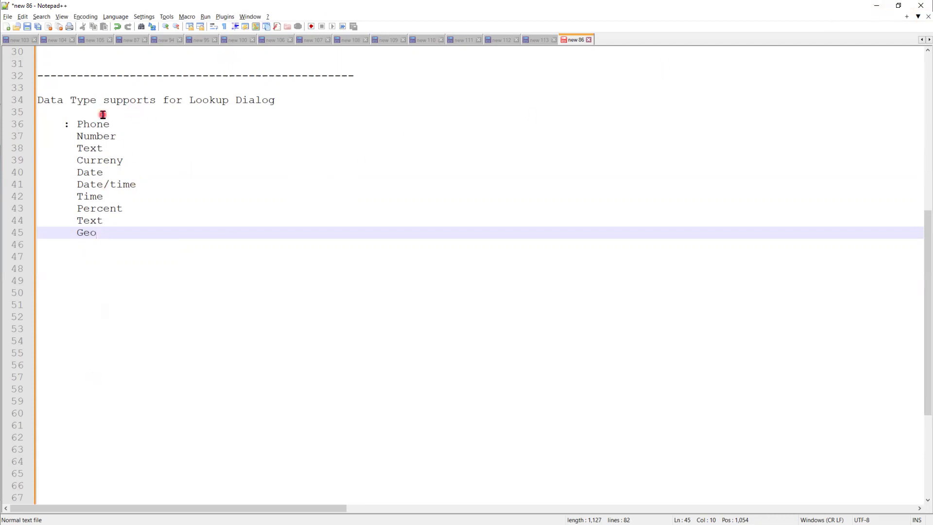
- Switch to the candidate record in Salesforce and look through the recent positions offered by the Position lookup
click(876, 6)
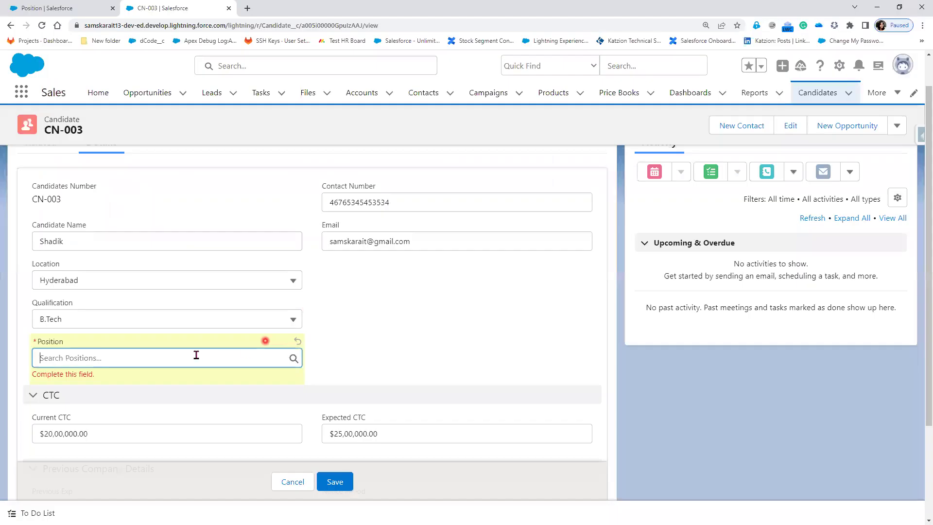
click(192, 358)
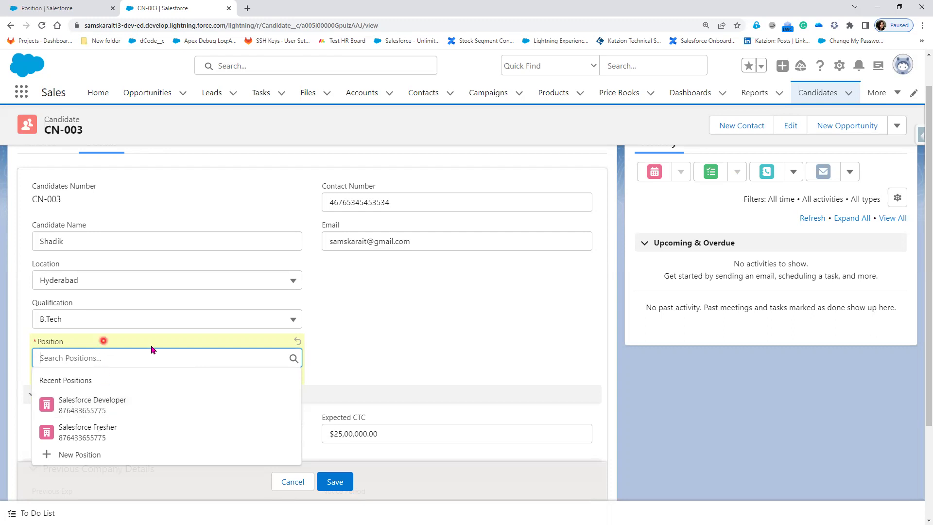
click(446, 277)
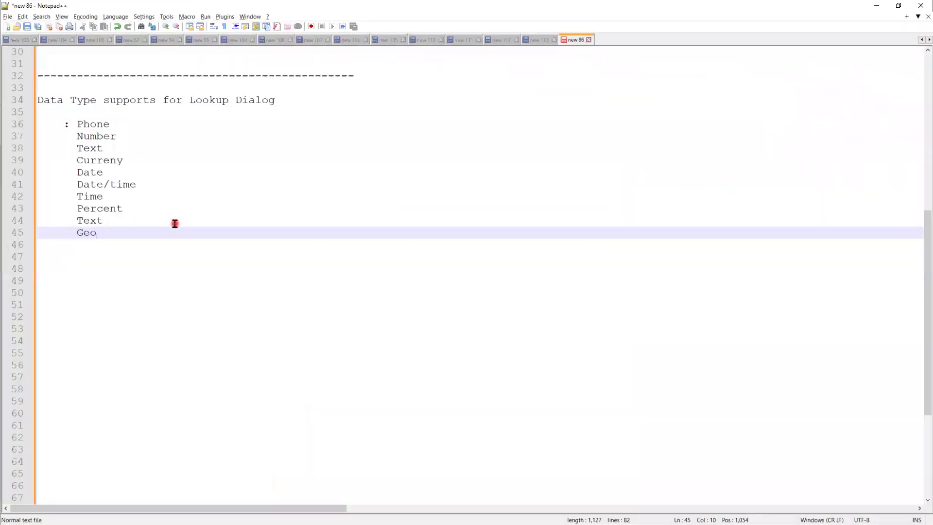
- Add the entry "Record Id (18 digit)" at the end of the data type list in Notepad++
key(Return)
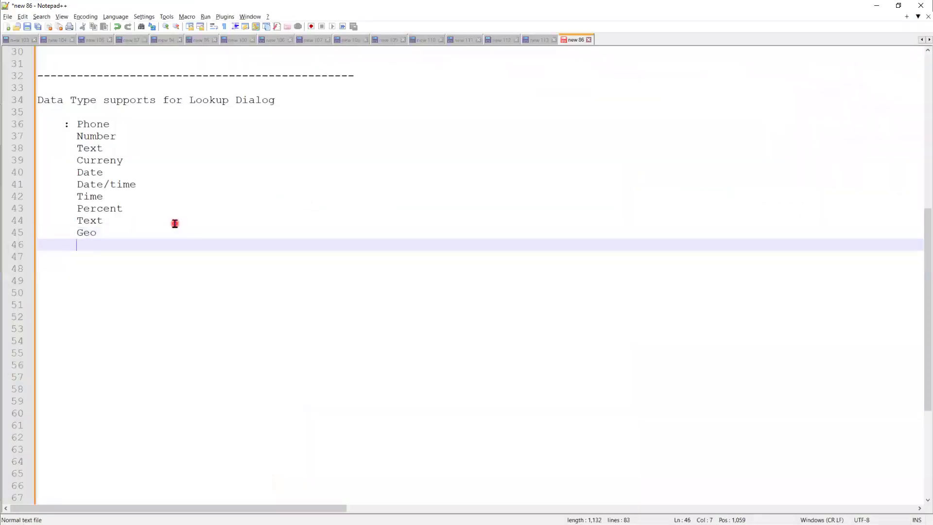
text(Record Id)
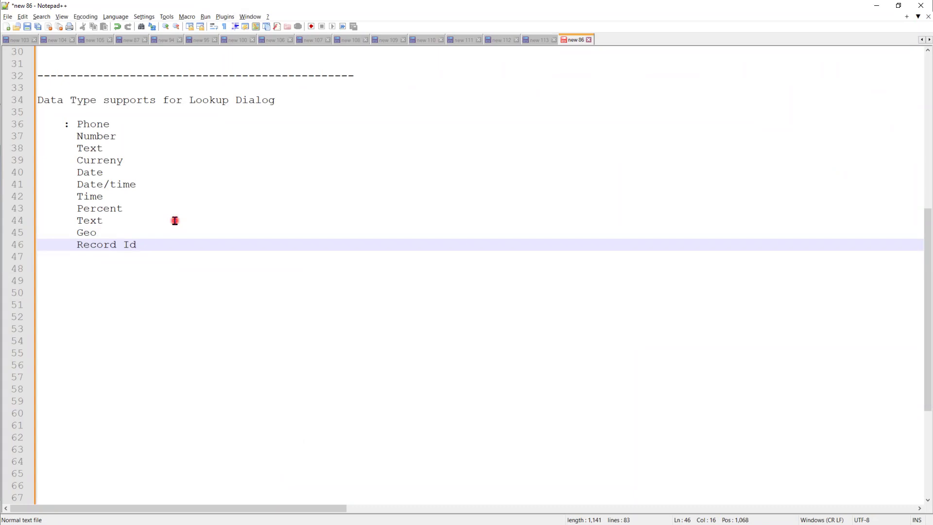
text((18 di)
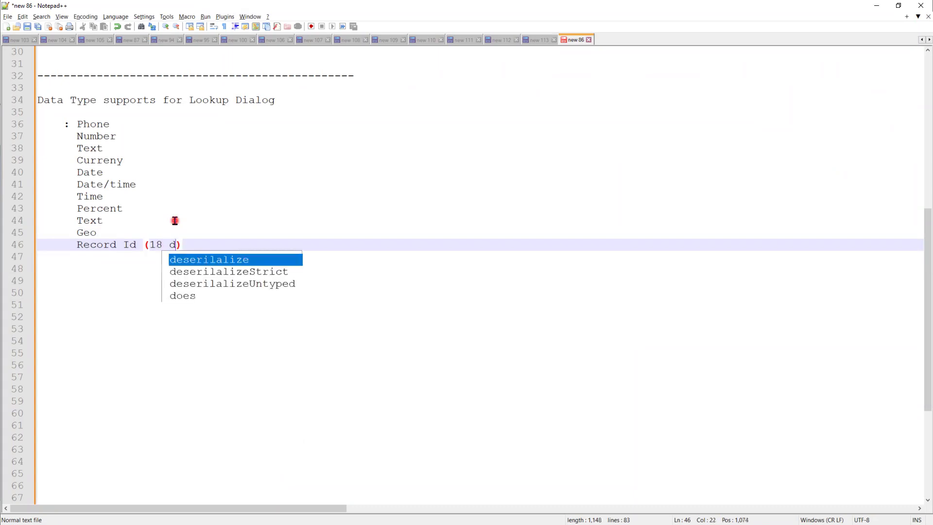
text(git)
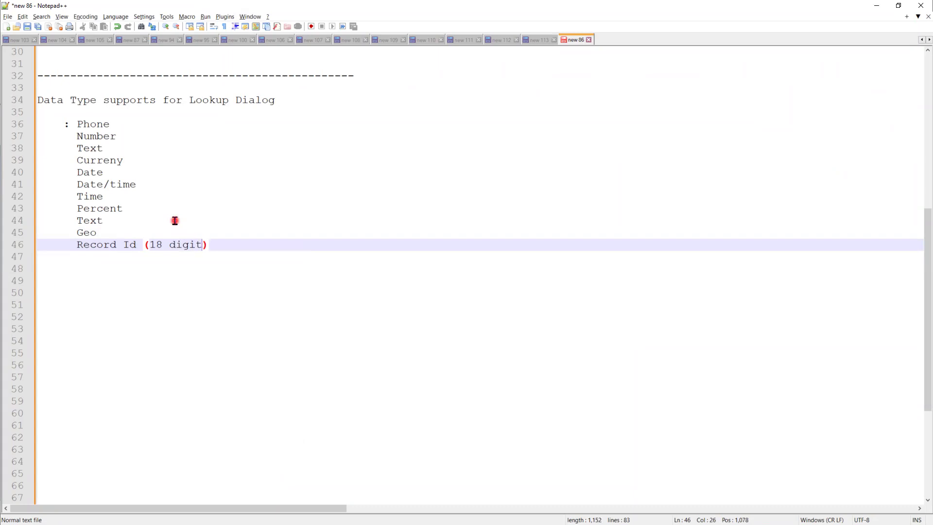
- Switch to the PowerPoint slide show and advance from the agenda to the Many-Many Relationship slide
click(876, 6)
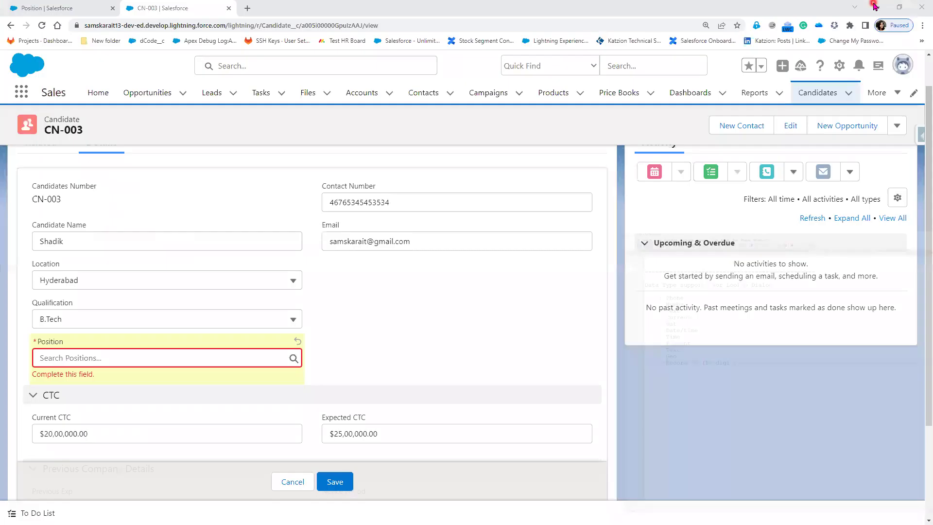
click(875, 6)
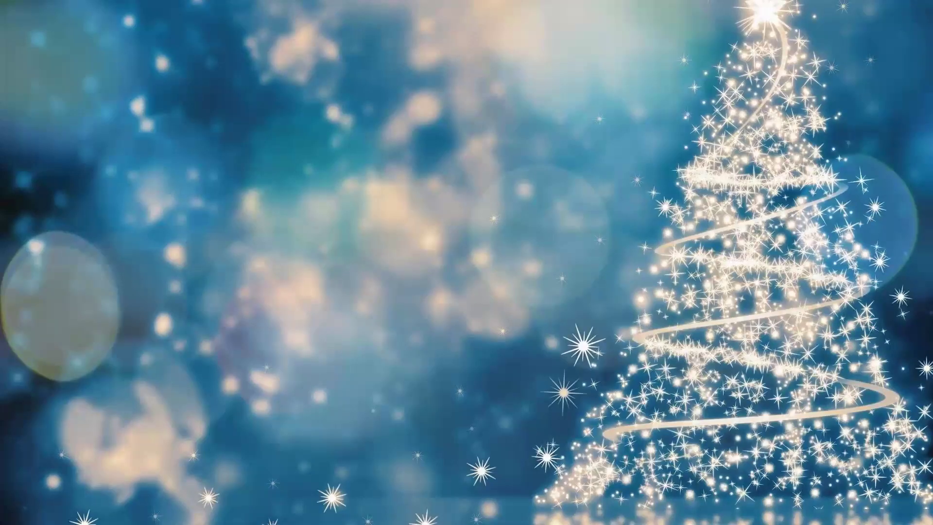
key(alt+Tab)
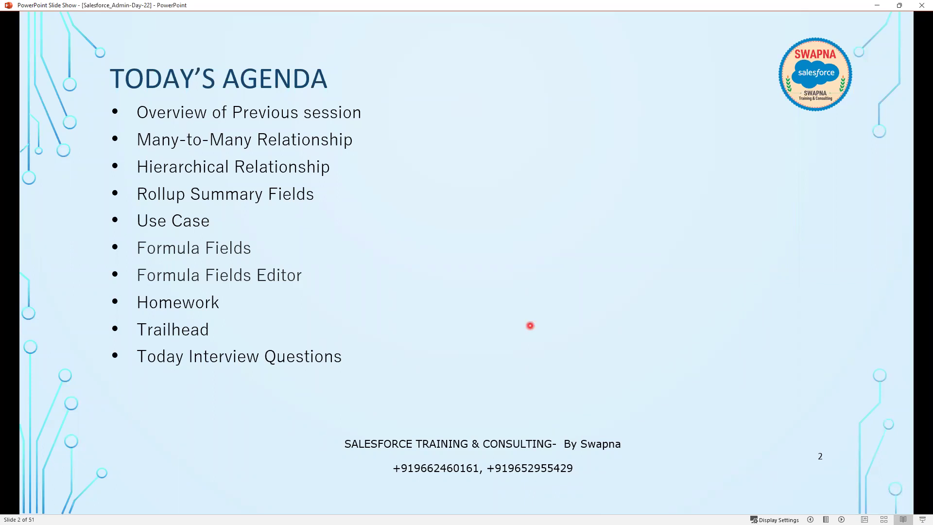
key(Right)
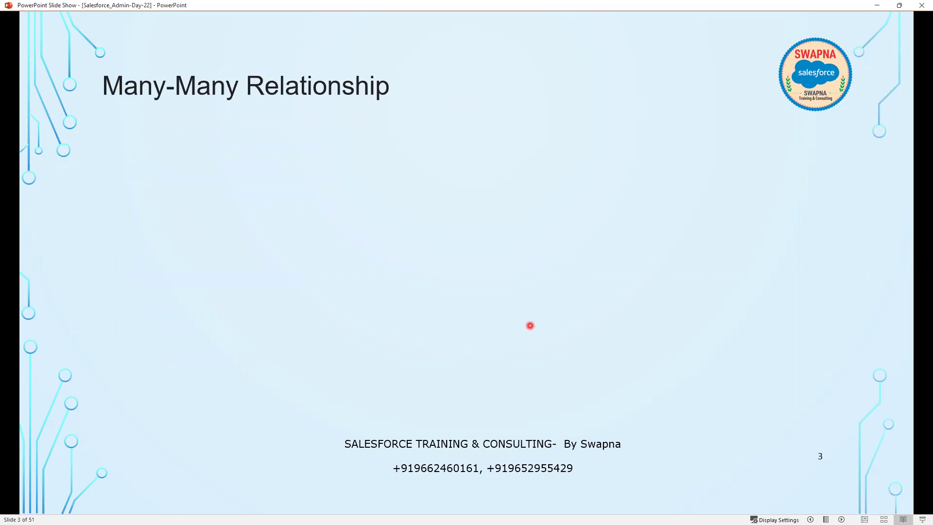
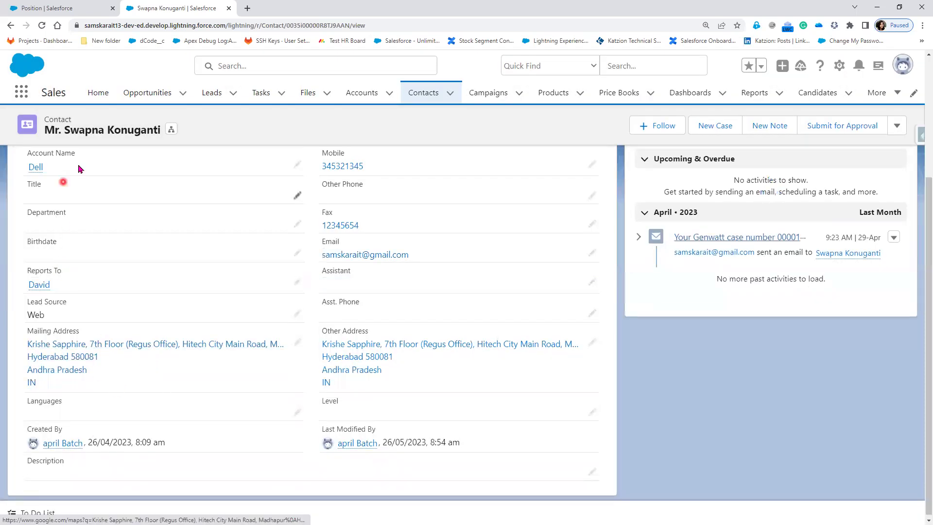
- Open the contact's hierarchy in Salesforce and preview the contact directly above the current one
click(173, 132)
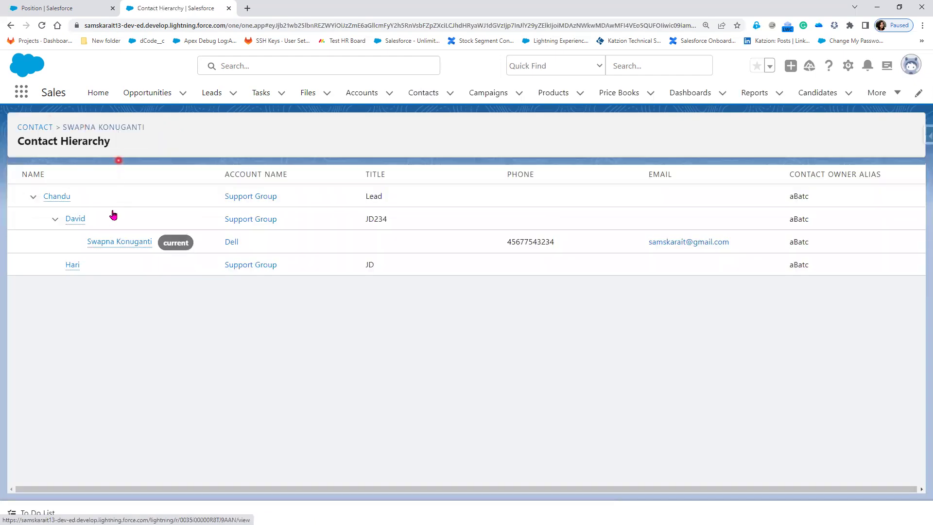
mouse_move(72, 218)
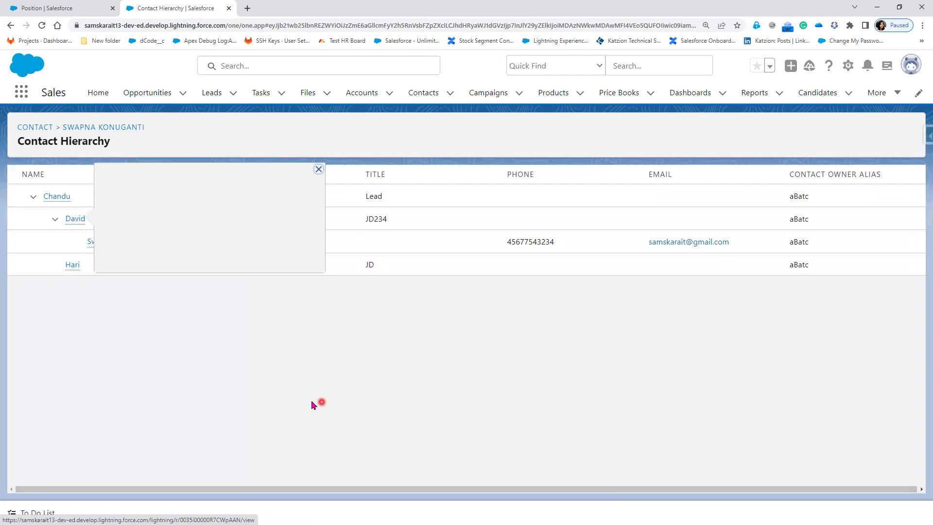
- Clear the Reports To field on the current contact's record, save it, and check the contact's hierarchy
mouse_move(48, 201)
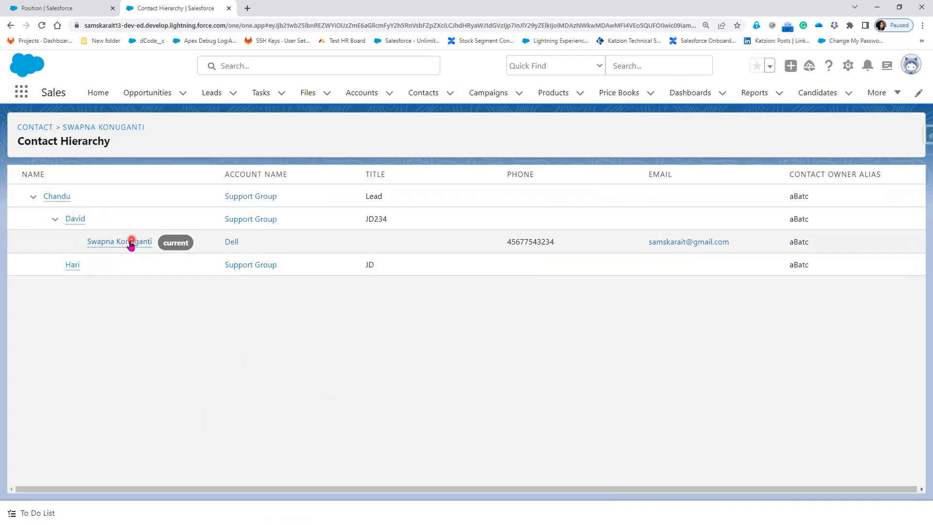
click(11, 25)
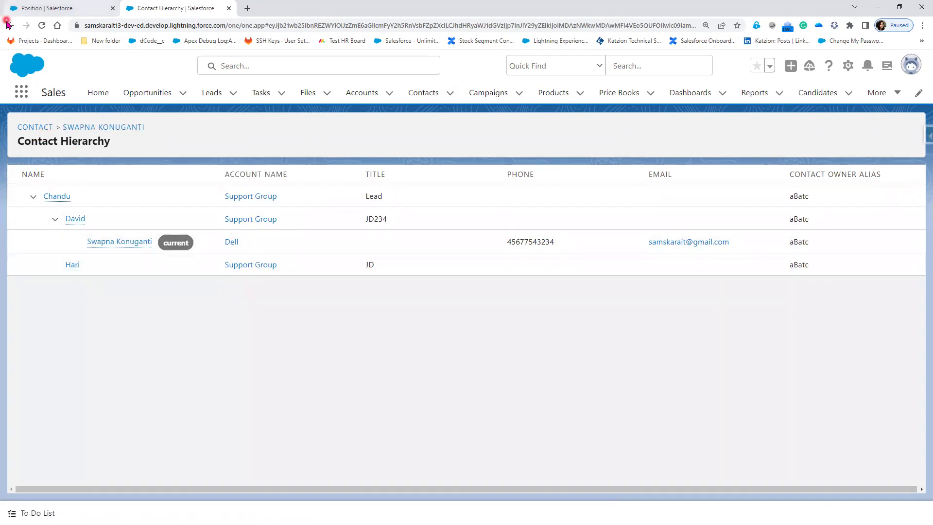
scroll(54, 369, down, 2)
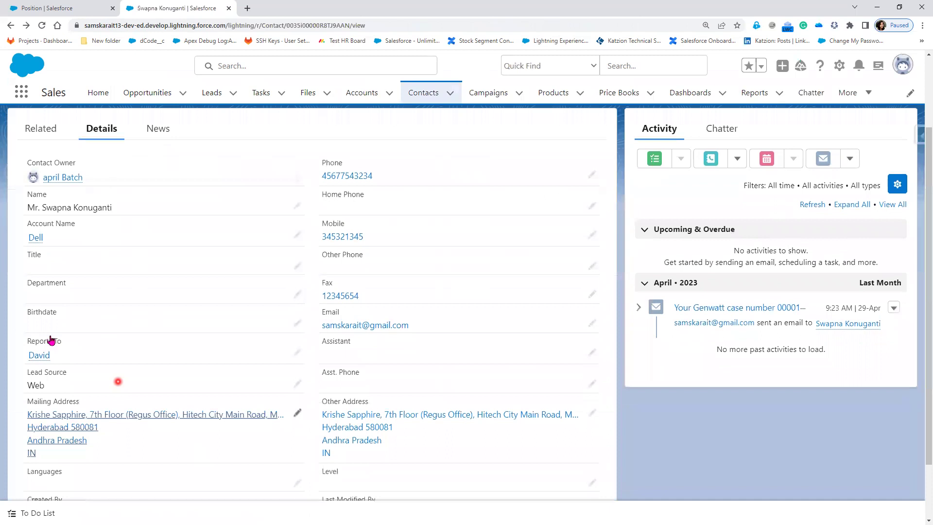
click(298, 356)
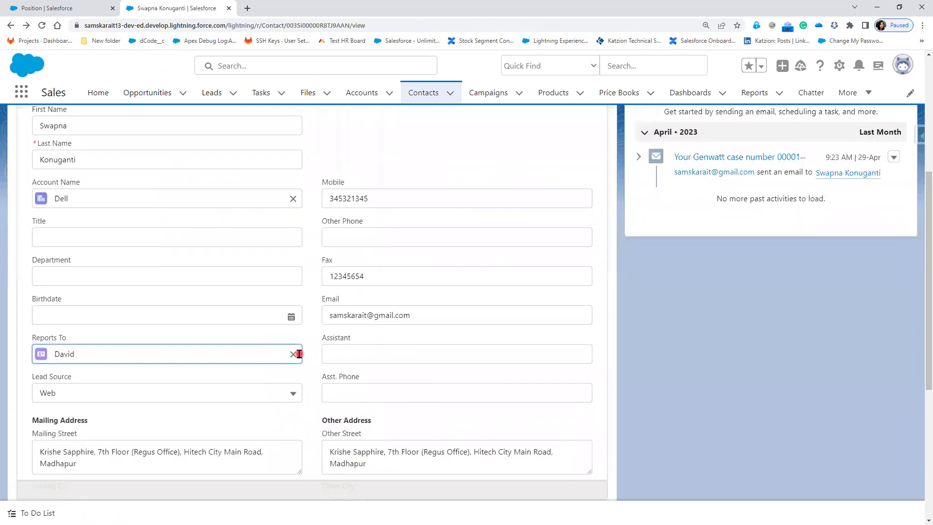
click(298, 354)
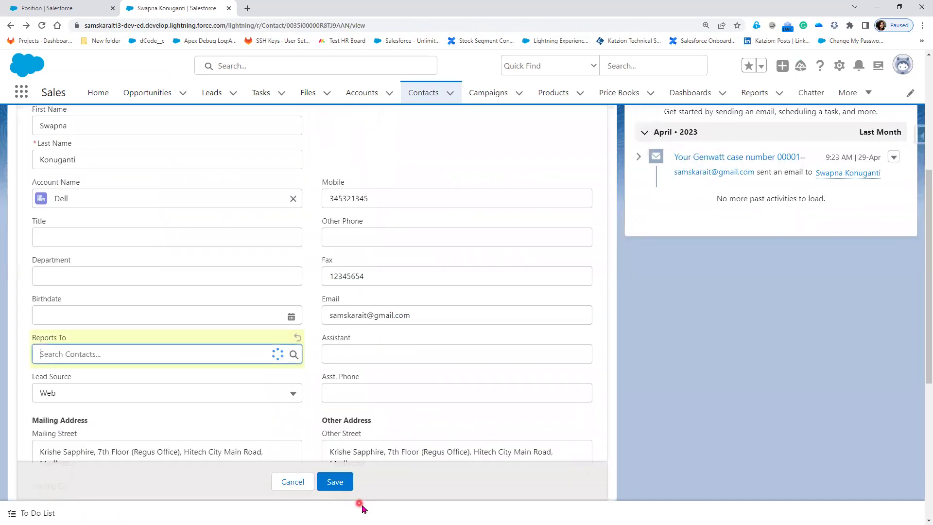
click(336, 482)
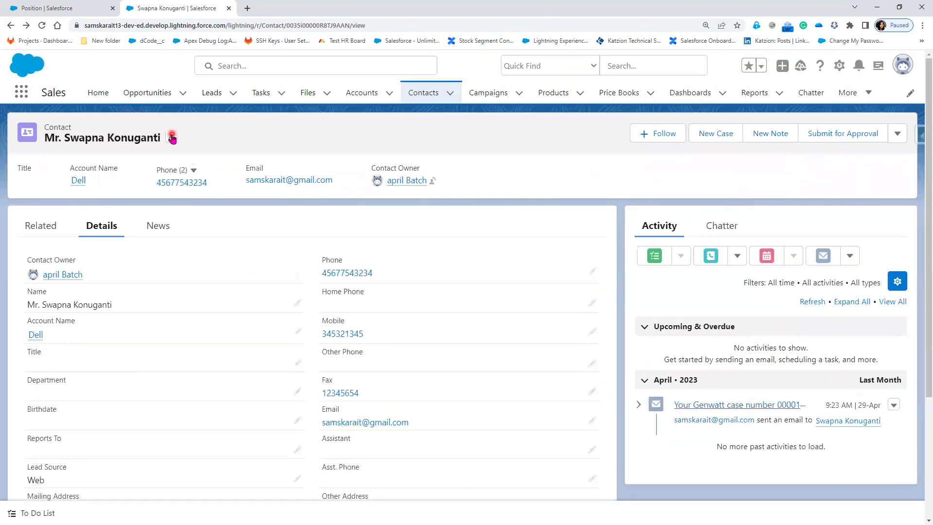
click(172, 137)
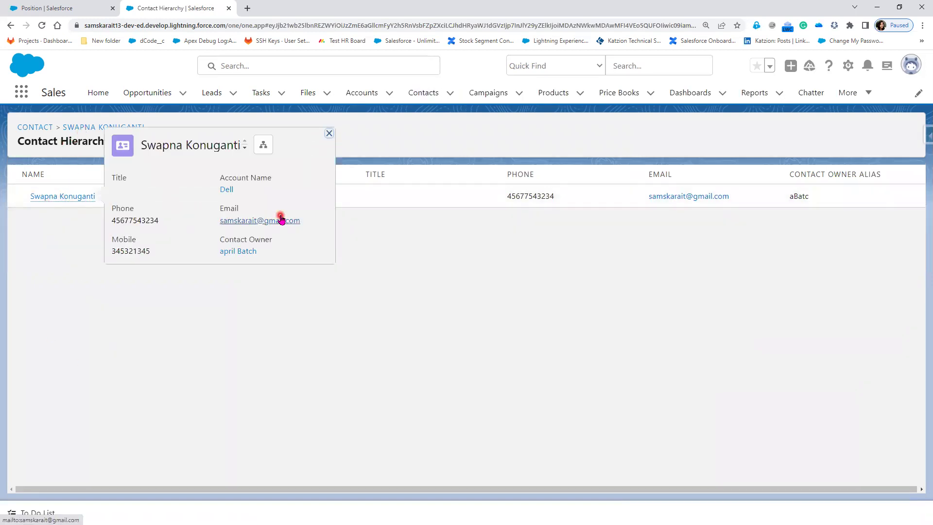
click(11, 26)
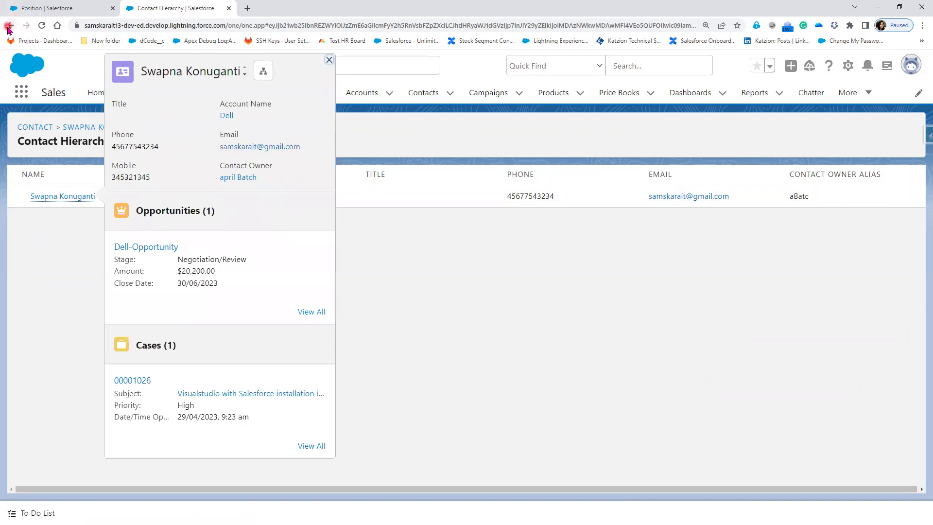
- Set the contact's Reports To to the recent contact from Support Group, save the record, and open its hierarchy
scroll(148, 413, down, 3)
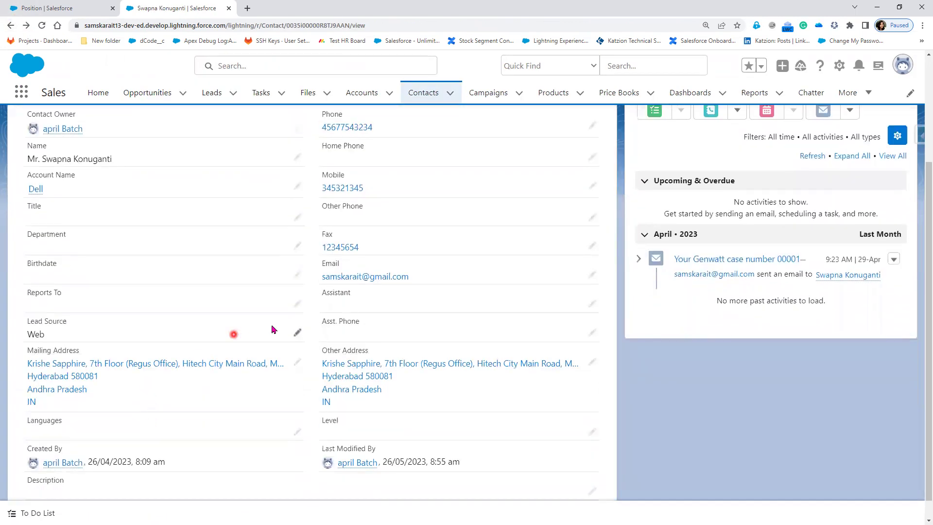
click(296, 305)
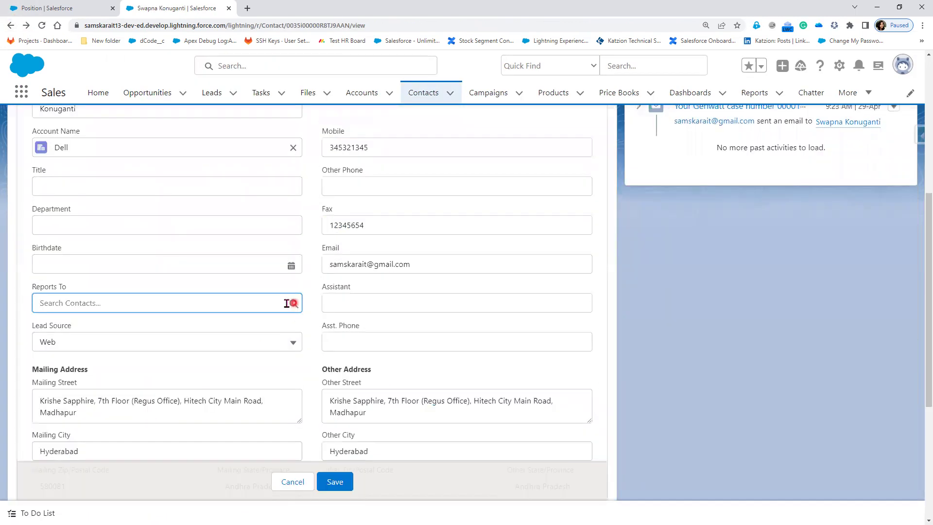
click(266, 303)
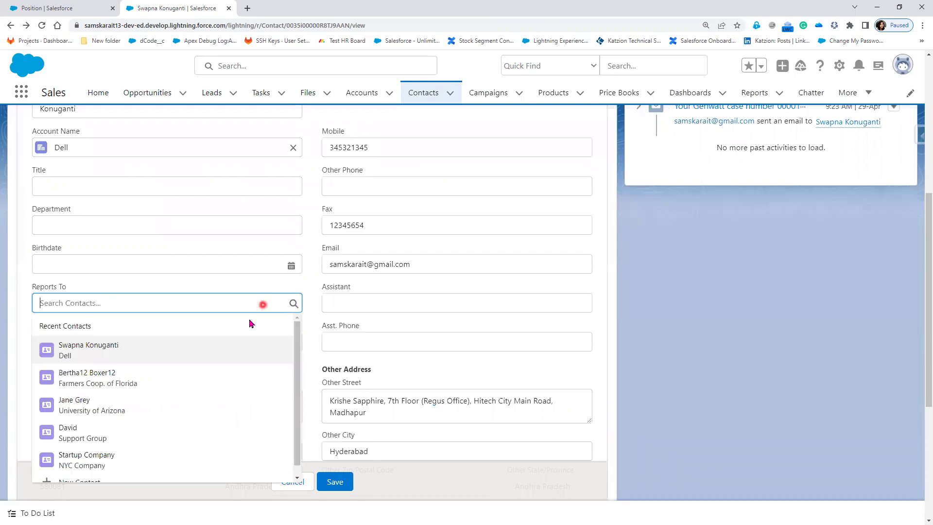
click(133, 438)
click(335, 481)
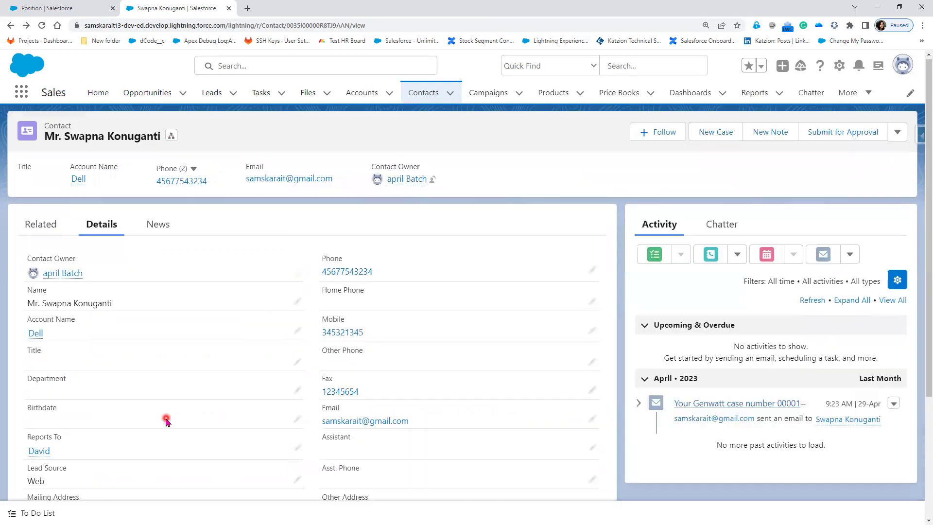
click(172, 137)
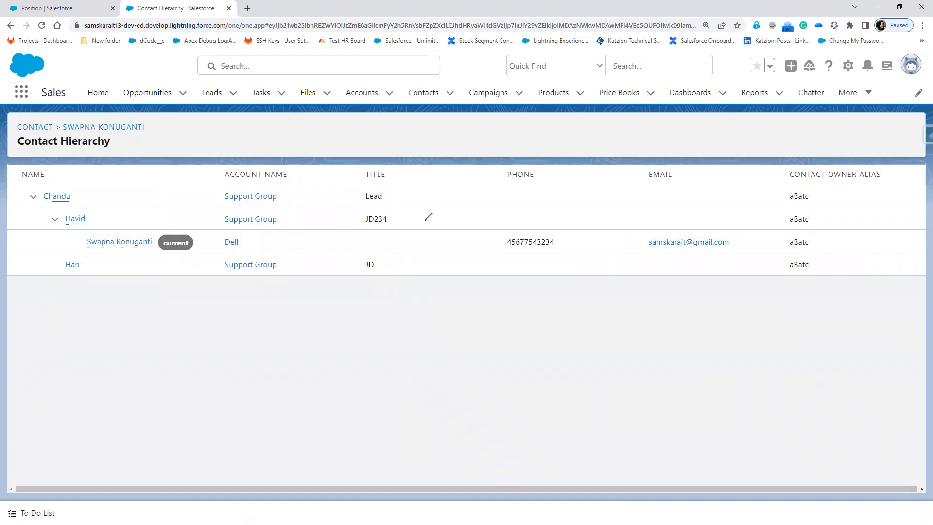
- Annotate the hierarchy with reporting lines between the levels, and handwrite "Hie" and "Role" below, separated by a slash and an arrow
mouse_move(87, 238)
mouse_down()
mouse_move(63, 226)
mouse_move(18, 227)
mouse_move(39, 201)
mouse_move(54, 206)
mouse_up()
mouse_move(196, 321)
mouse_down()
mouse_move(197, 353)
mouse_move(223, 349)
mouse_move(222, 328)
mouse_move(238, 347)
mouse_move(250, 343)
mouse_up()
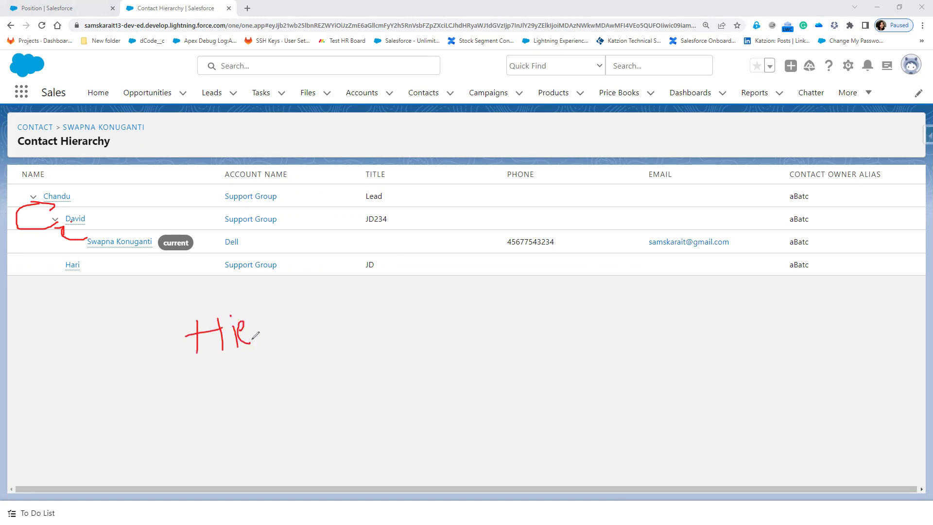
drag(318, 282, 283, 405)
mouse_move(327, 339)
mouse_down()
mouse_move(392, 324)
mouse_move(427, 373)
mouse_up()
drag(431, 319, 475, 365)
mouse_move(485, 329)
mouse_down()
mouse_move(490, 363)
mouse_move(485, 327)
mouse_move(518, 368)
mouse_up()
drag(546, 333, 585, 386)
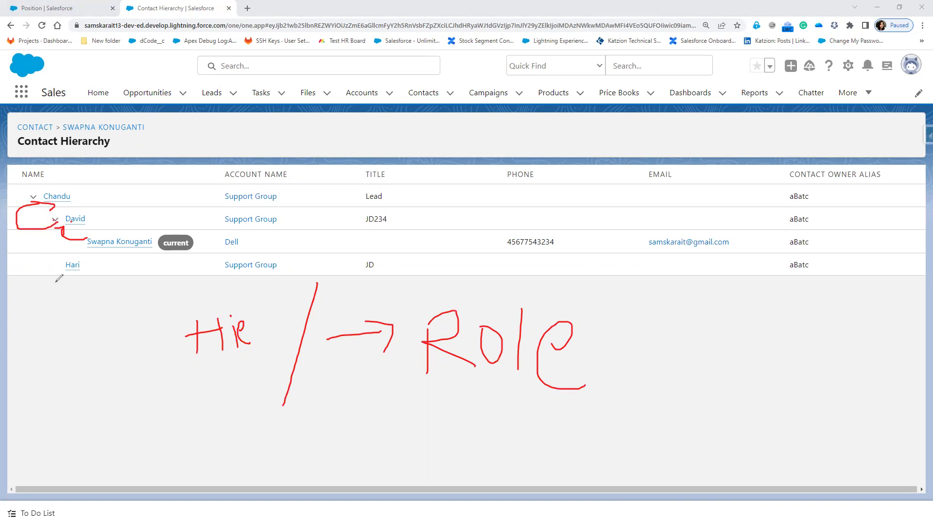
- Outline the Account Name column and its Dell entry, circle "Hie", and cross the arrow leading to "Role"
mouse_move(220, 167)
mouse_down()
mouse_move(219, 283)
mouse_move(286, 272)
mouse_move(296, 171)
mouse_move(227, 155)
mouse_move(216, 167)
mouse_up()
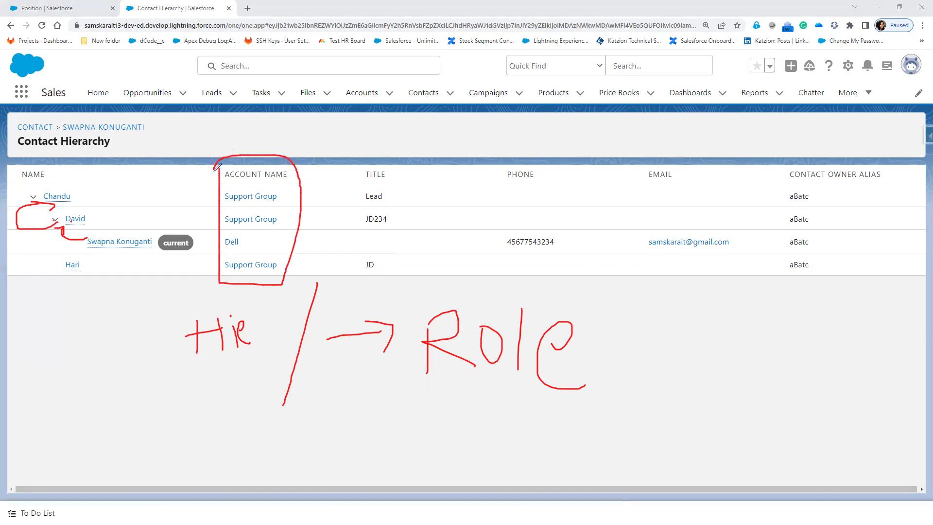
mouse_move(247, 232)
mouse_down()
mouse_move(214, 236)
mouse_move(236, 255)
mouse_move(247, 236)
mouse_up()
mouse_move(112, 357)
mouse_down()
mouse_move(116, 386)
mouse_move(121, 369)
mouse_move(174, 387)
mouse_move(190, 360)
mouse_move(211, 384)
mouse_move(210, 364)
mouse_move(233, 376)
mouse_up()
click(147, 371)
drag(246, 357, 238, 383)
mouse_move(281, 312)
mouse_down()
mouse_move(246, 303)
mouse_move(252, 372)
mouse_move(269, 312)
mouse_move(412, 336)
mouse_up()
drag(373, 307, 369, 423)
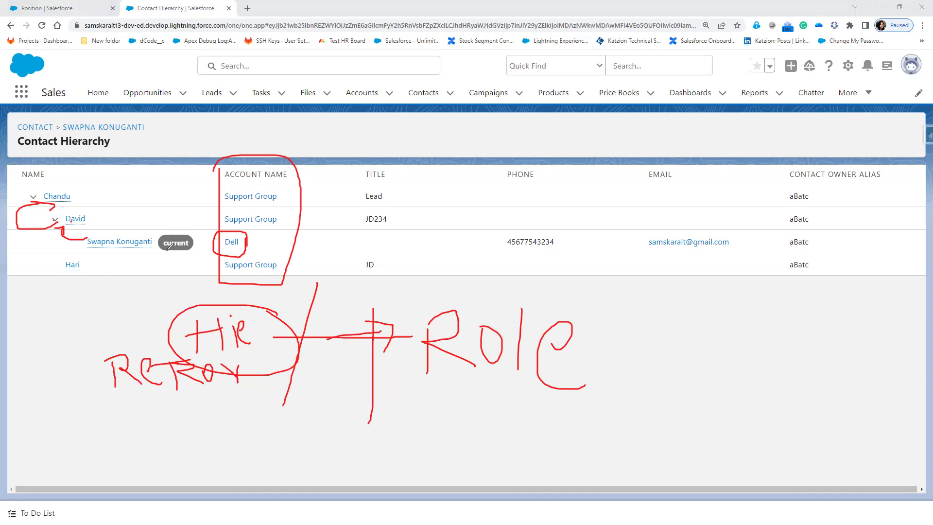
- Box the current contact, redraw the crossed line between "Hie" and "Role", and clear all annotations from the screen
mouse_move(83, 231)
mouse_down()
mouse_move(82, 257)
mouse_move(201, 265)
mouse_move(201, 226)
mouse_move(86, 232)
mouse_up()
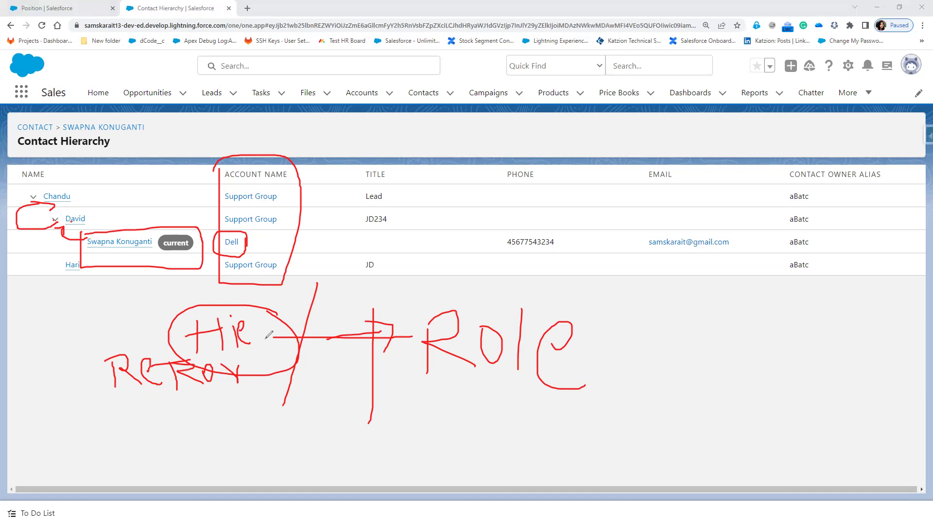
drag(270, 339, 434, 338)
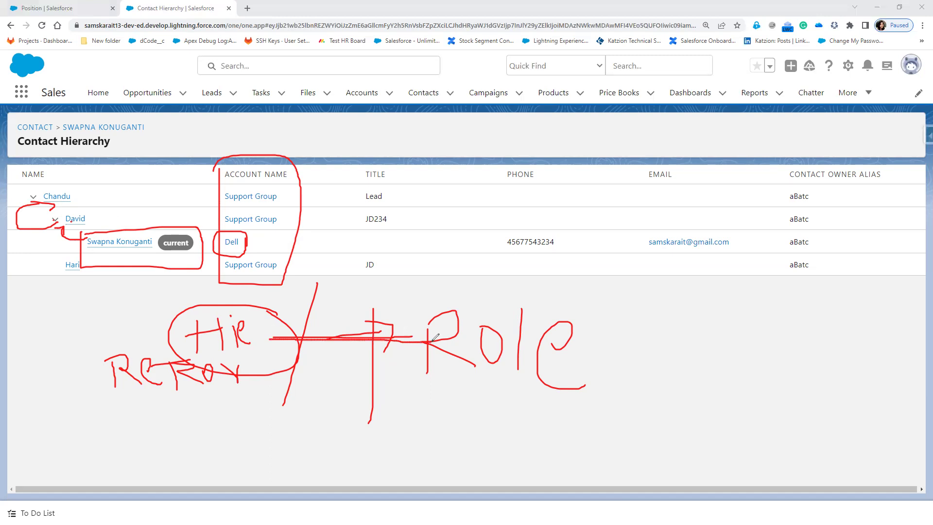
drag(371, 308, 370, 375)
key(Escape)
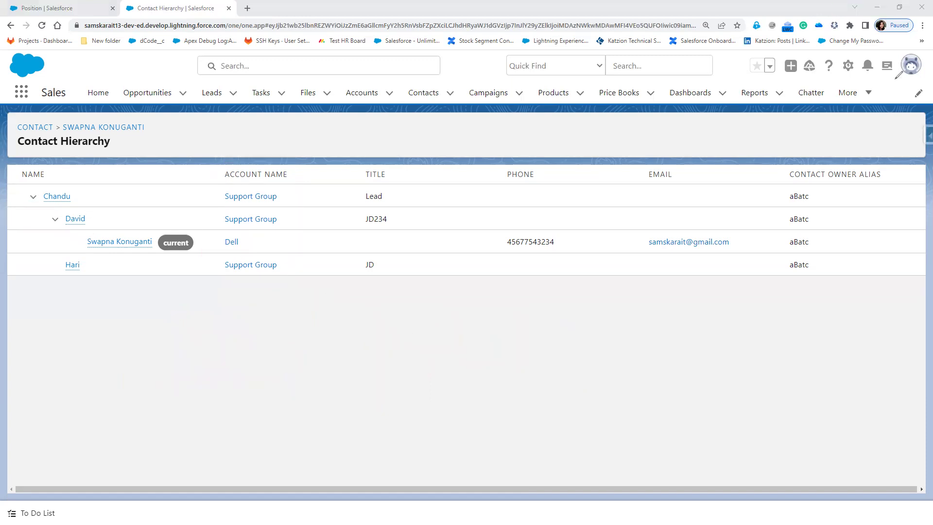
- Open Setup for the current app
click(847, 65)
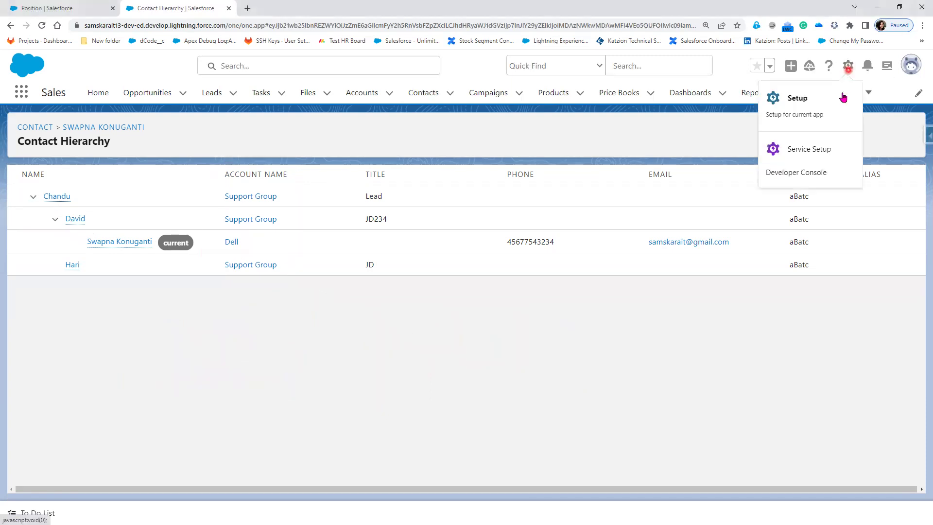
click(808, 113)
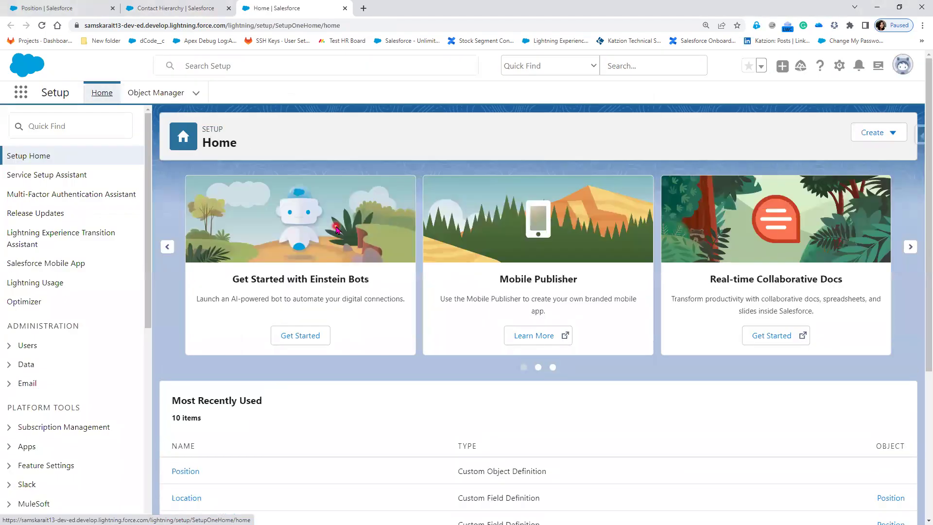
click(156, 92)
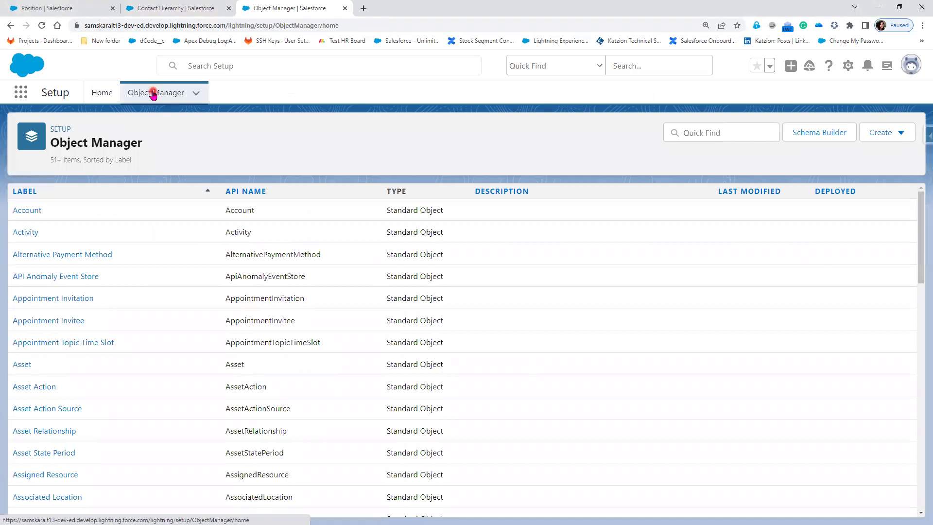
click(744, 137)
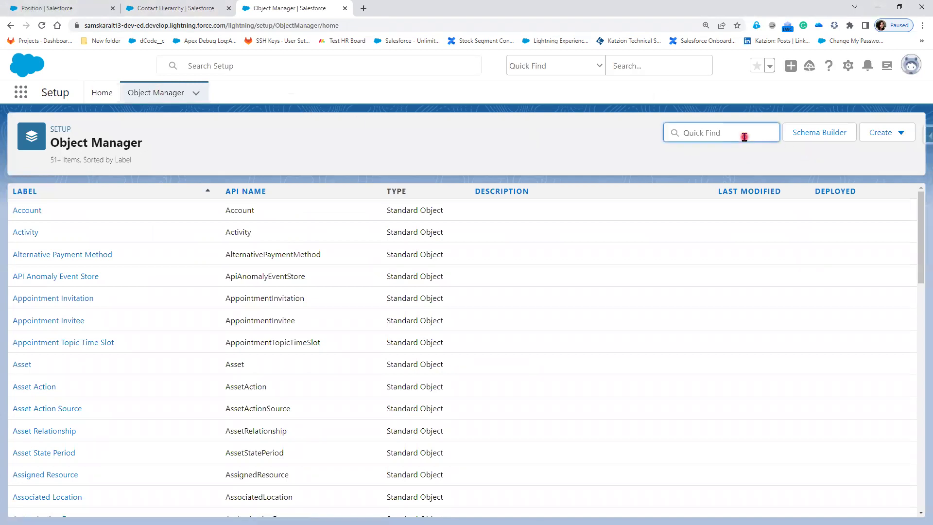
click(94, 95)
- Find Roles in Setup by searching for "rol", enter the role setup, and expand the organization's whole role hierarchy
click(78, 129)
text(r)
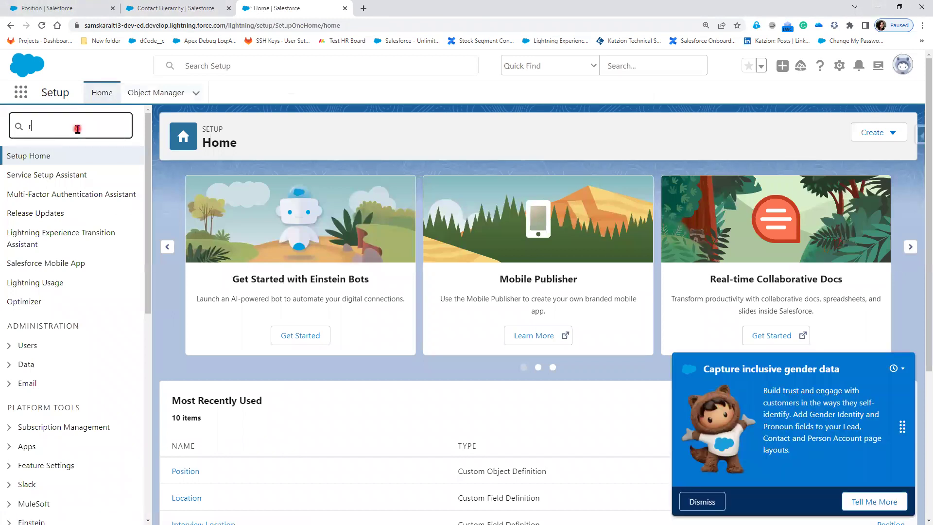
text(ol)
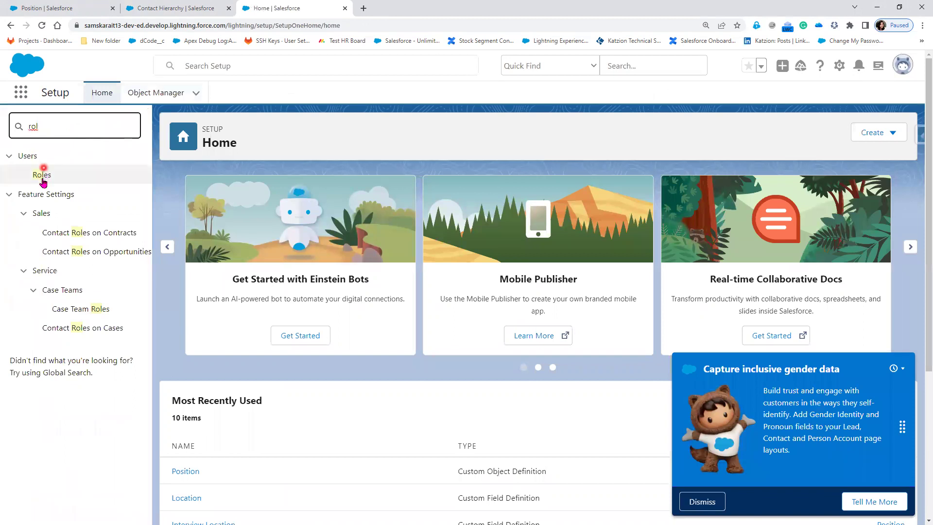
click(41, 178)
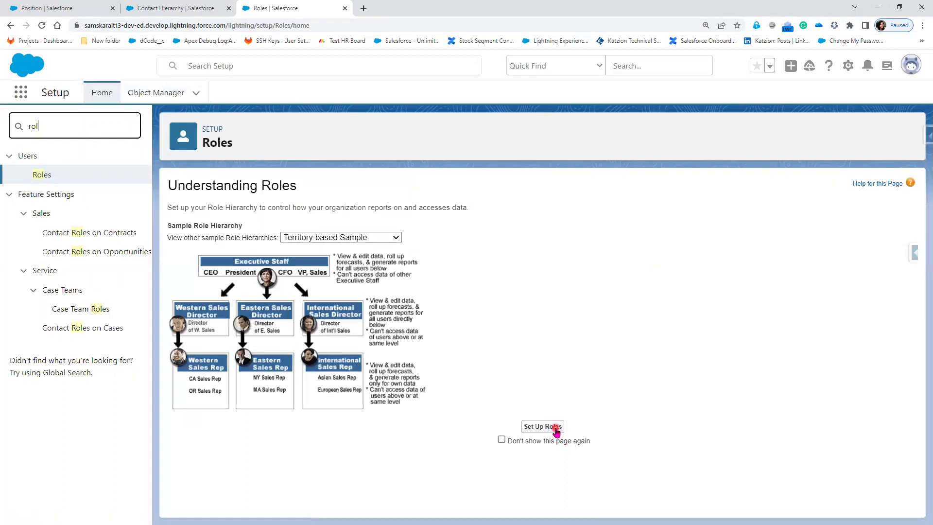
click(556, 428)
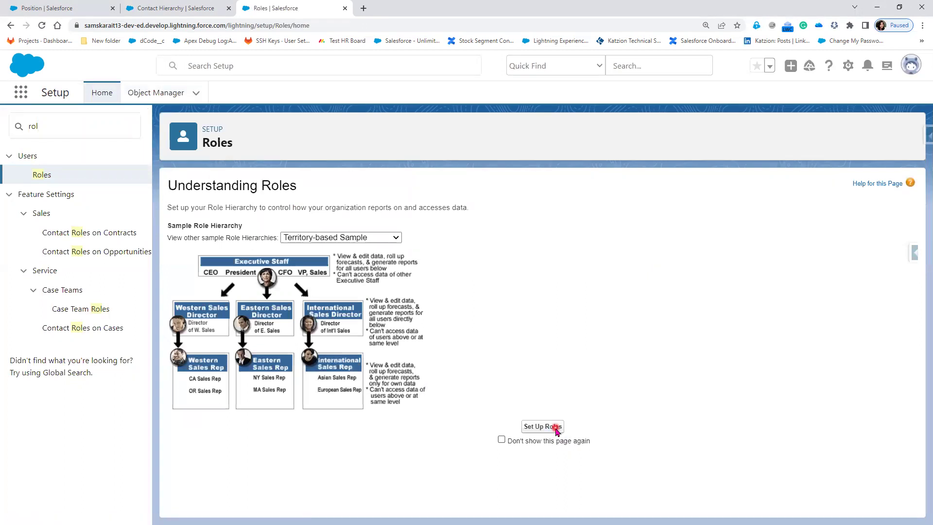
click(221, 241)
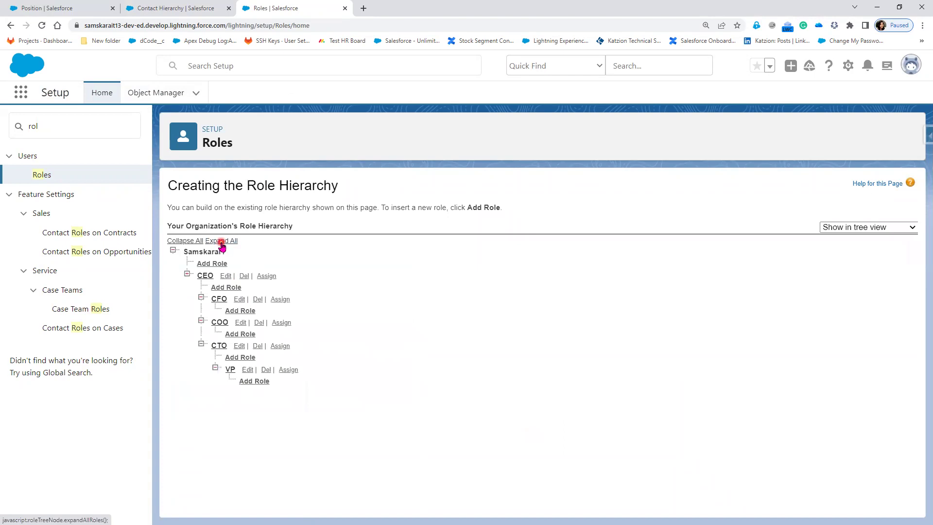
- Compare the contact hierarchy with the organization's role hierarchy, and return to the contact hierarchy
click(186, 13)
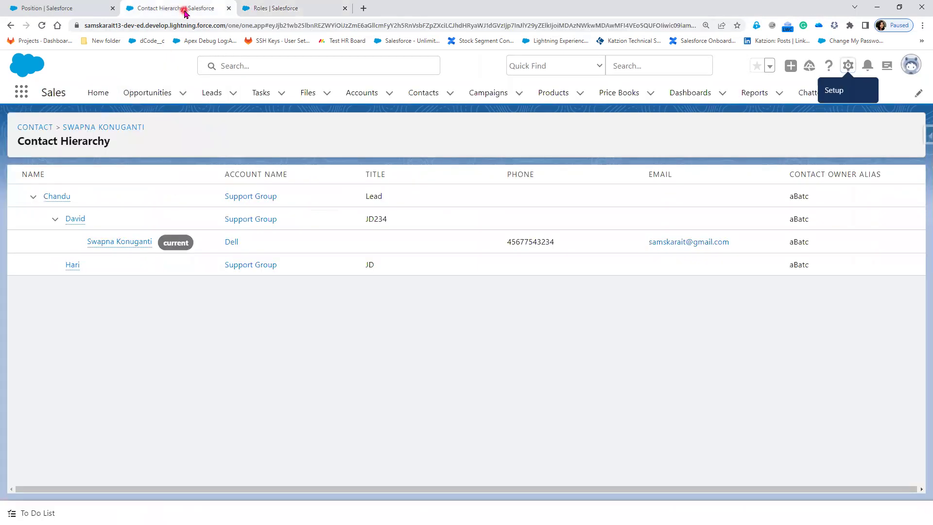
click(284, 12)
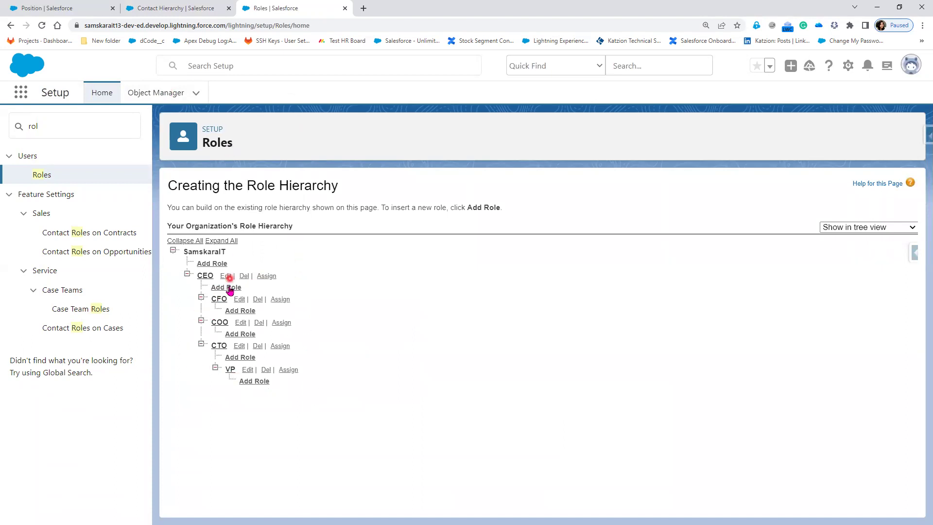
click(71, 4)
click(155, 7)
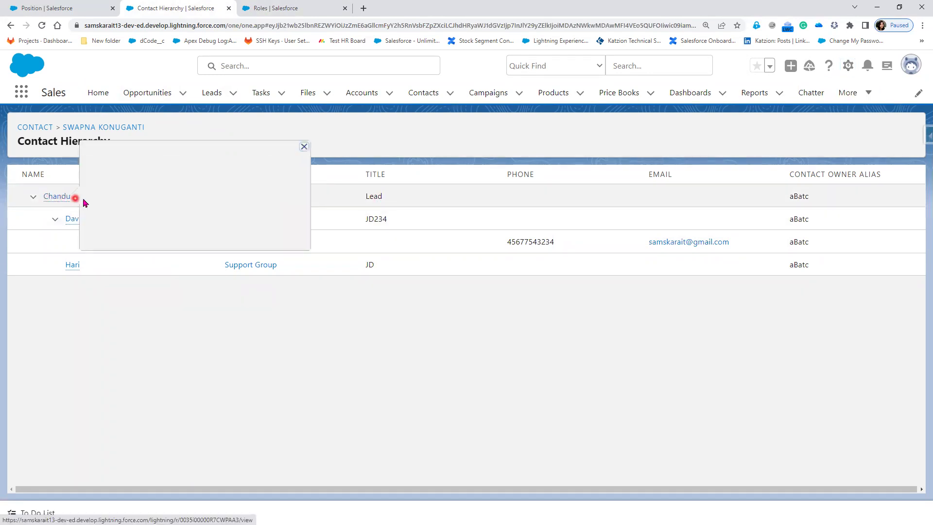
- Open the record of the contact at the top of the hierarchy in a new tab and view its details
right_click(57, 197)
click(83, 201)
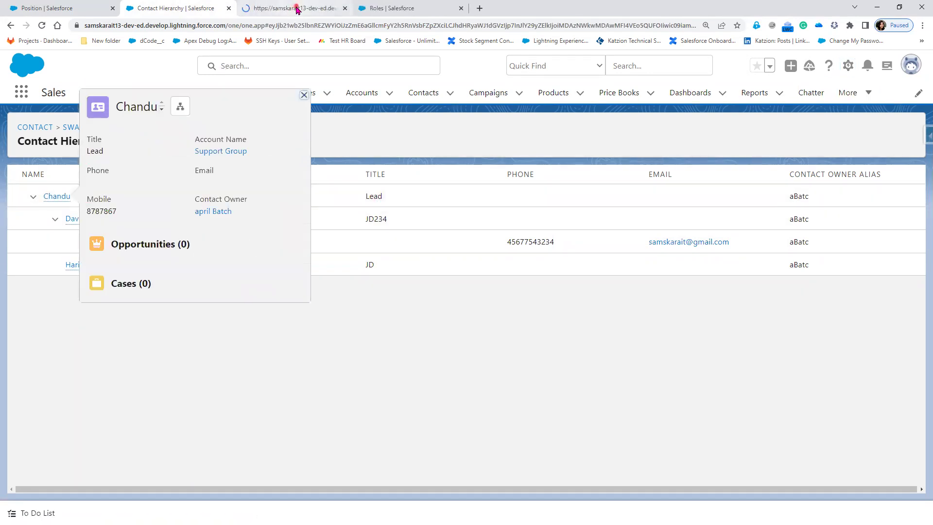
click(301, 9)
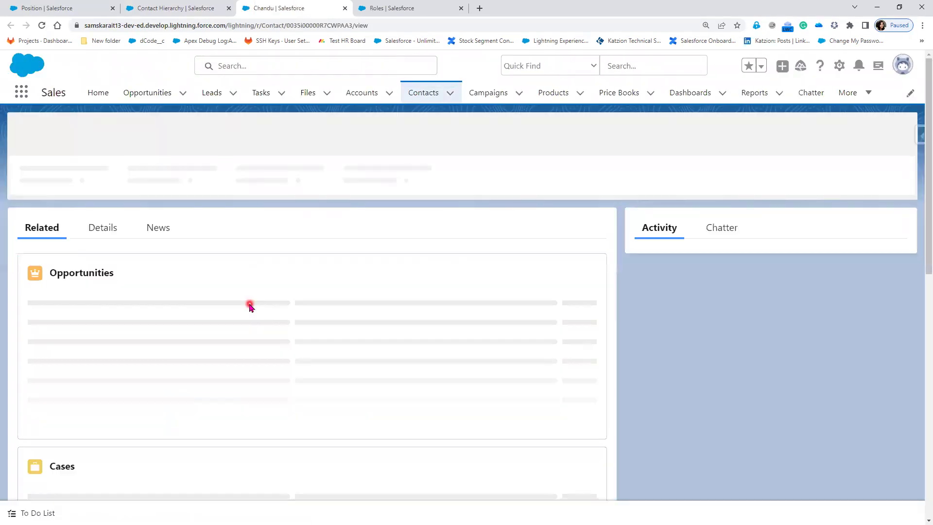
click(106, 230)
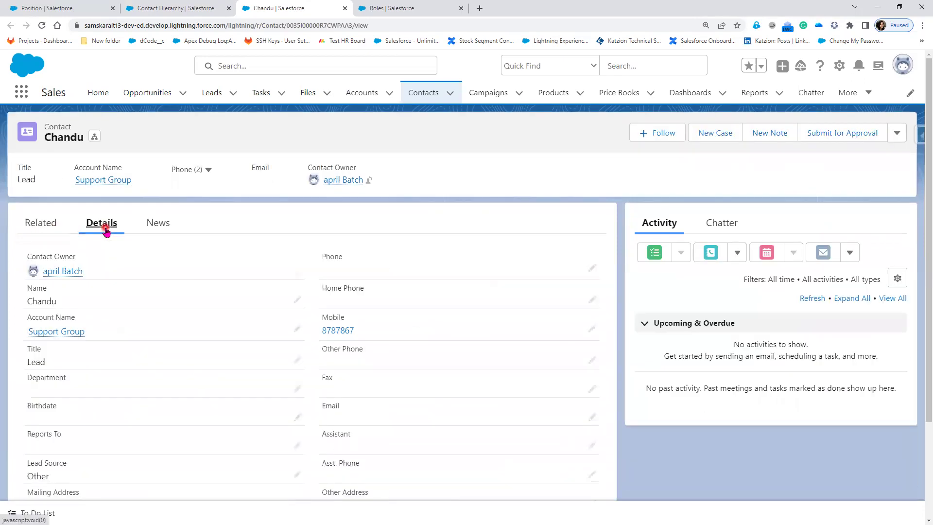
- Find Users in Setup by searching for "user", open the page in a new tab, and view the list of all users
click(899, 136)
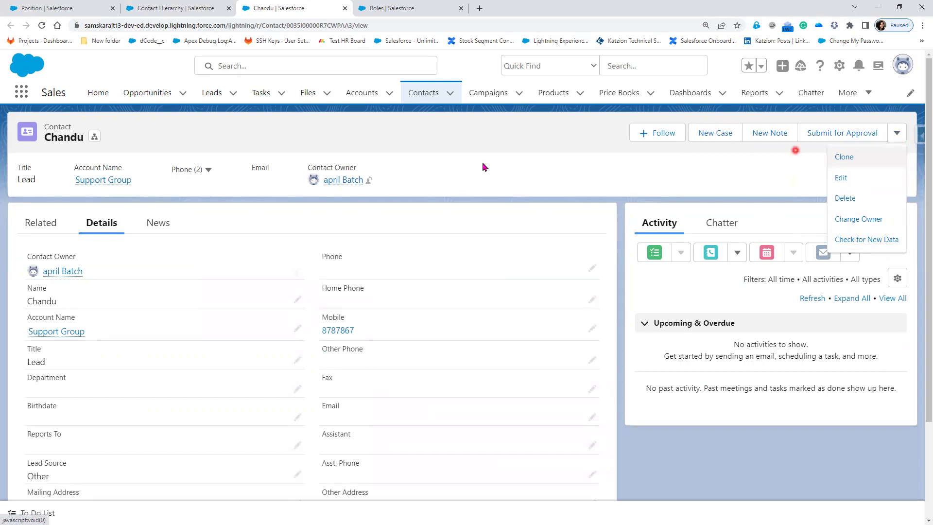
click(406, 7)
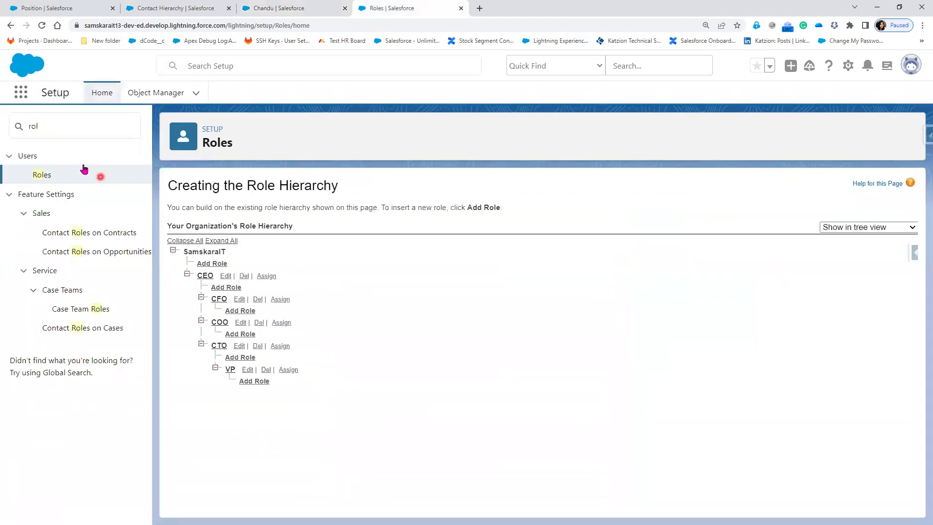
click(23, 136)
text(user)
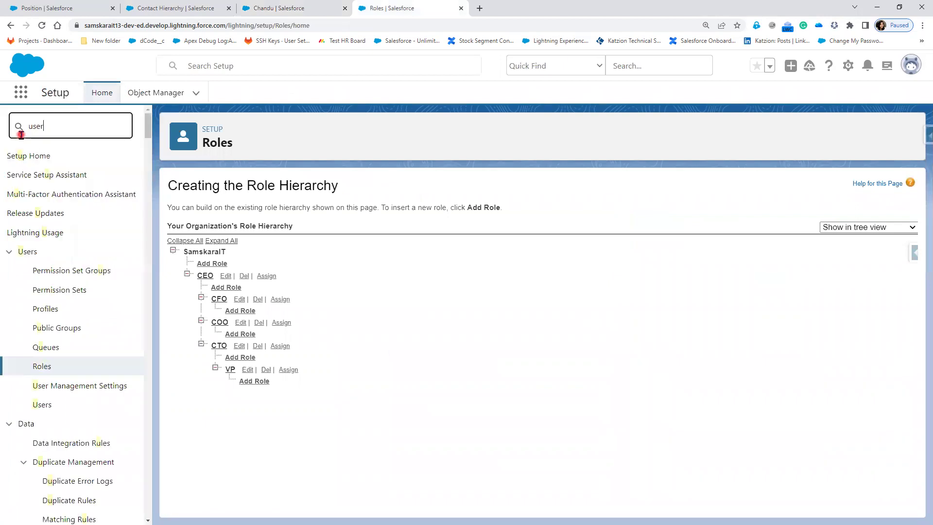
right_click(43, 308)
click(73, 316)
key(ctrl+Tab)
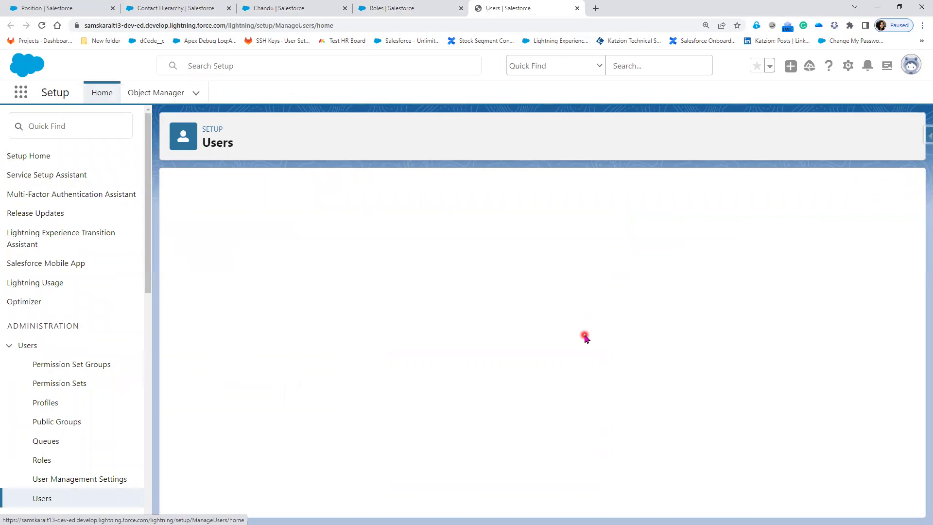
scroll(533, 389, down, 1)
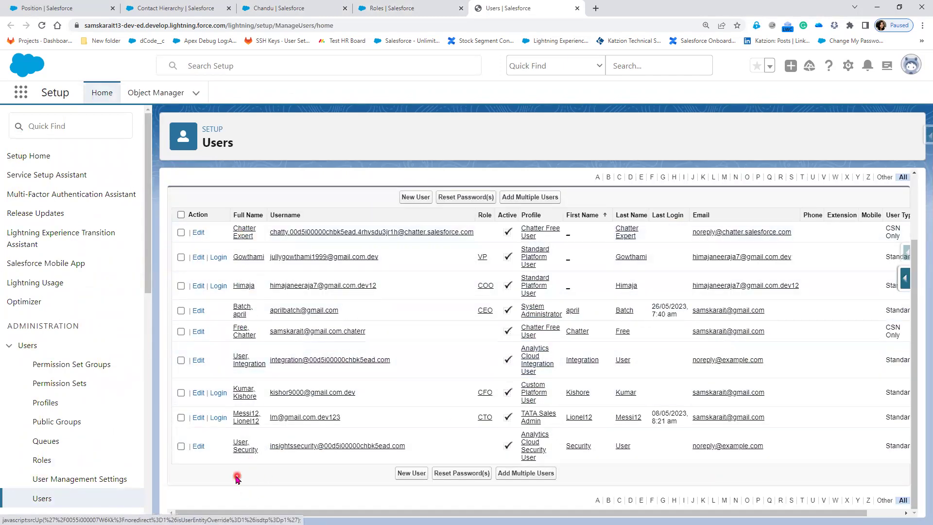
- Return to the contact hierarchy and preview the current contact's place beneath the contacts above it
click(268, 13)
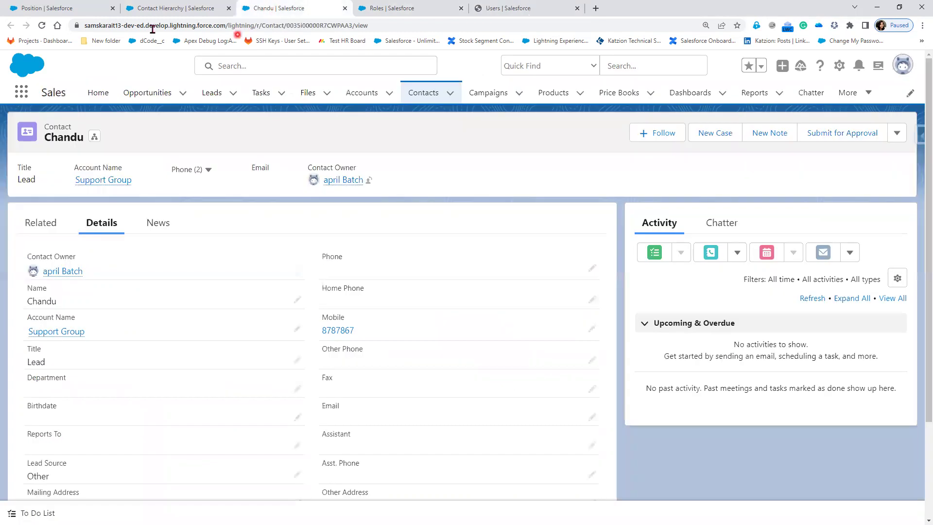
click(165, 8)
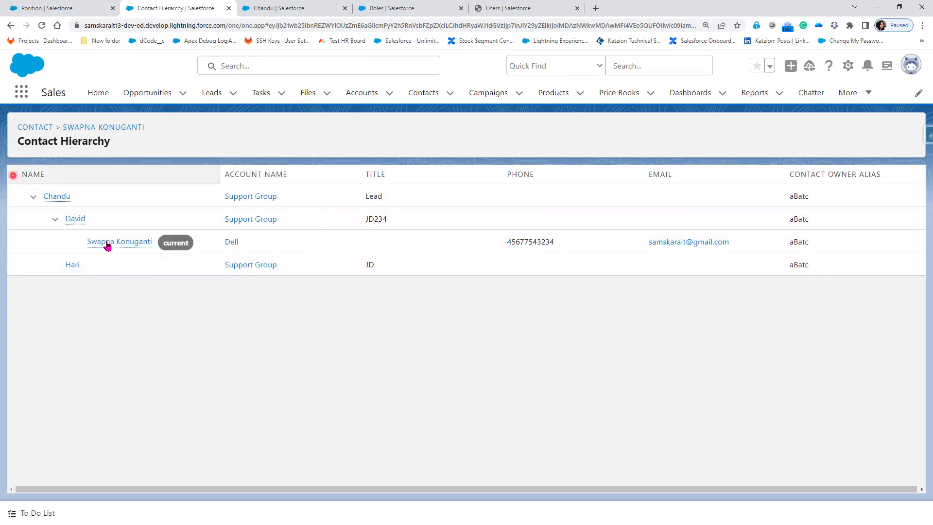
mouse_move(107, 244)
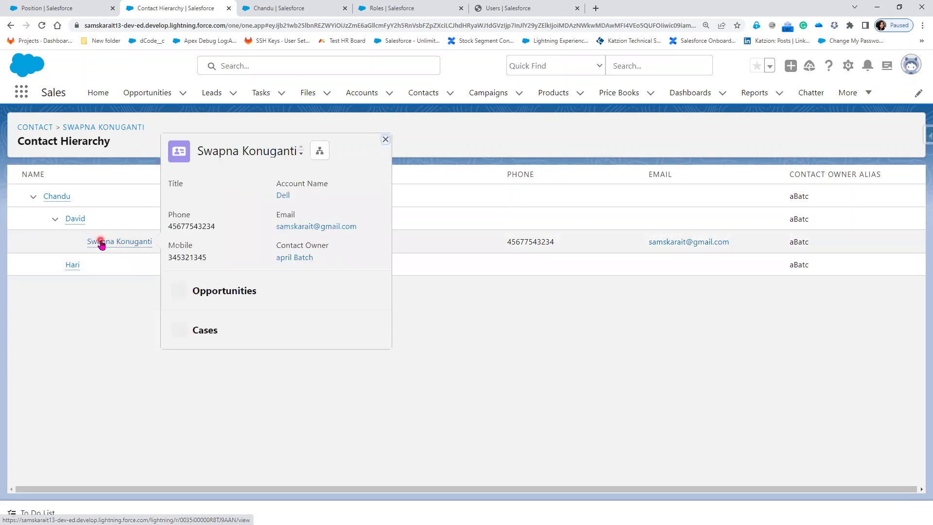
mouse_move(70, 224)
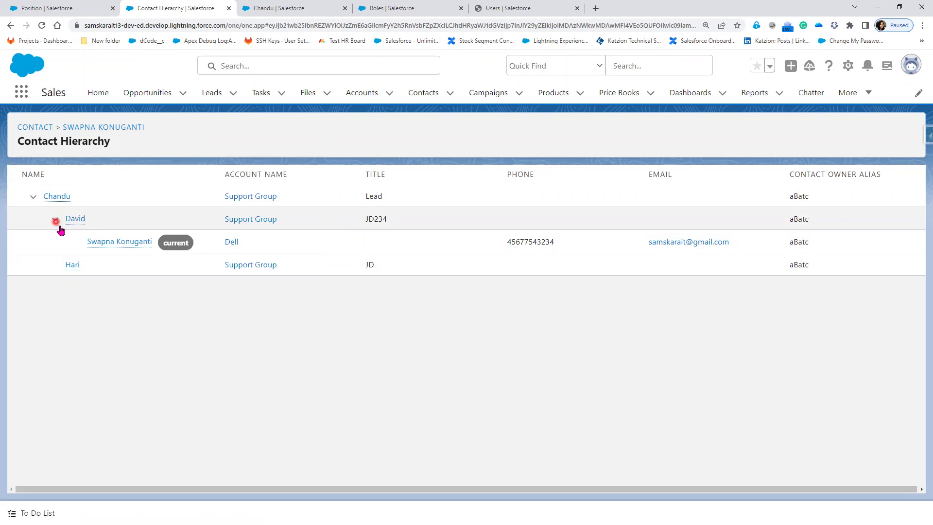
mouse_move(43, 200)
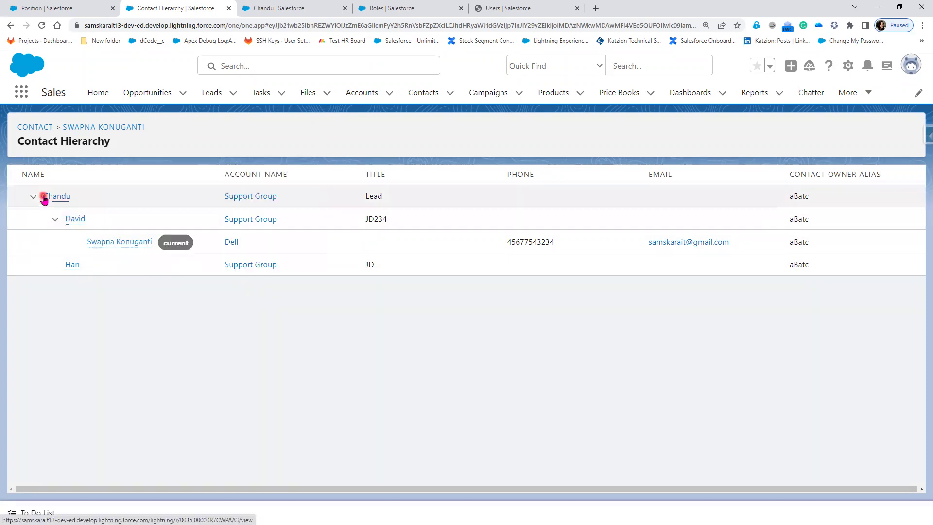
- Open the record of the second-level contact in the hierarchy in a new tab and view its details, including Reports To
right_click(69, 219)
click(78, 229)
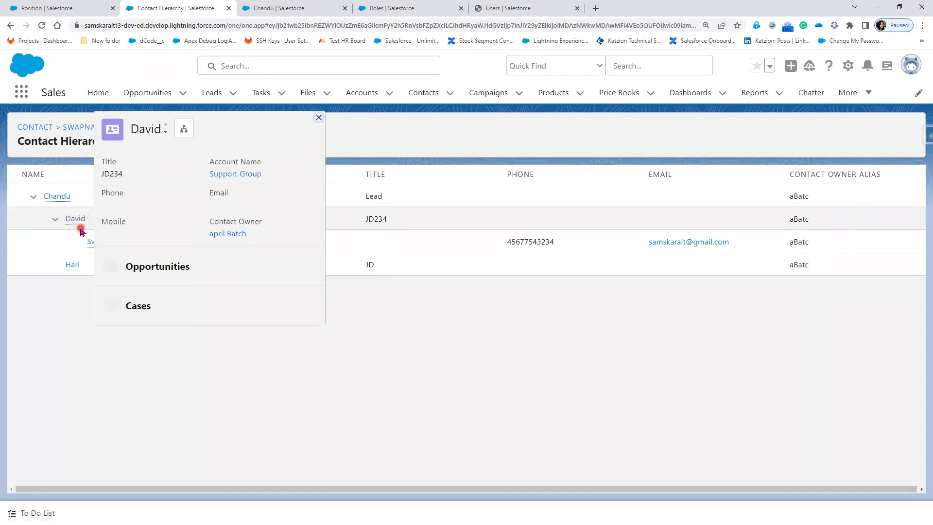
click(289, 9)
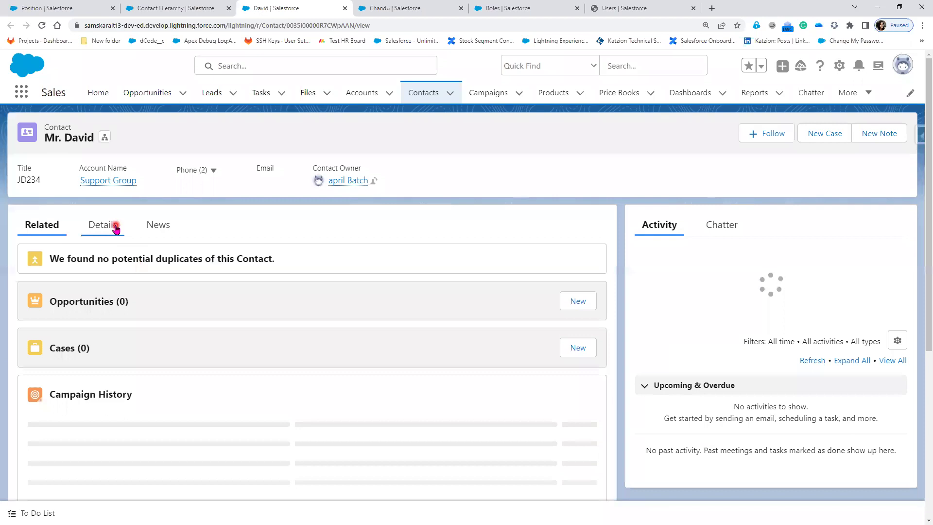
click(106, 231)
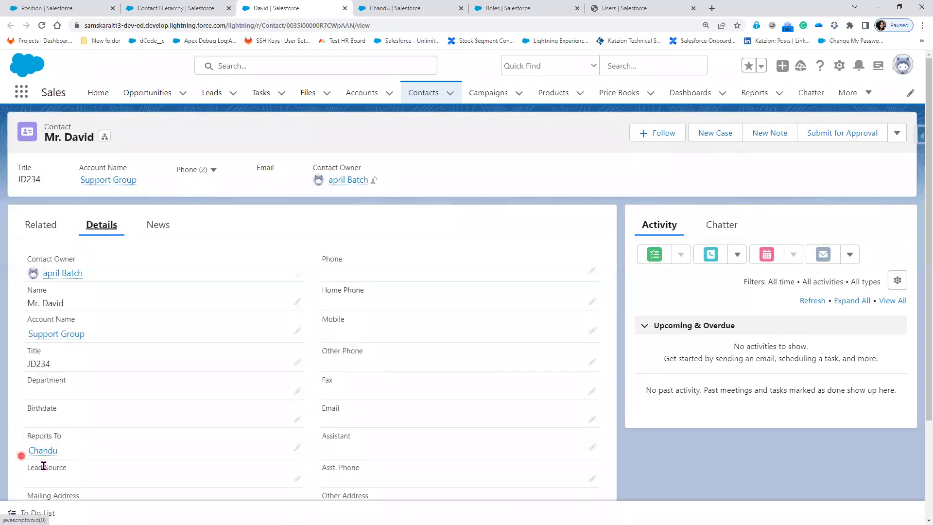
- Review the contact hierarchy again, and switch to the PowerPoint slide on Hierarchical Relationship
click(177, 8)
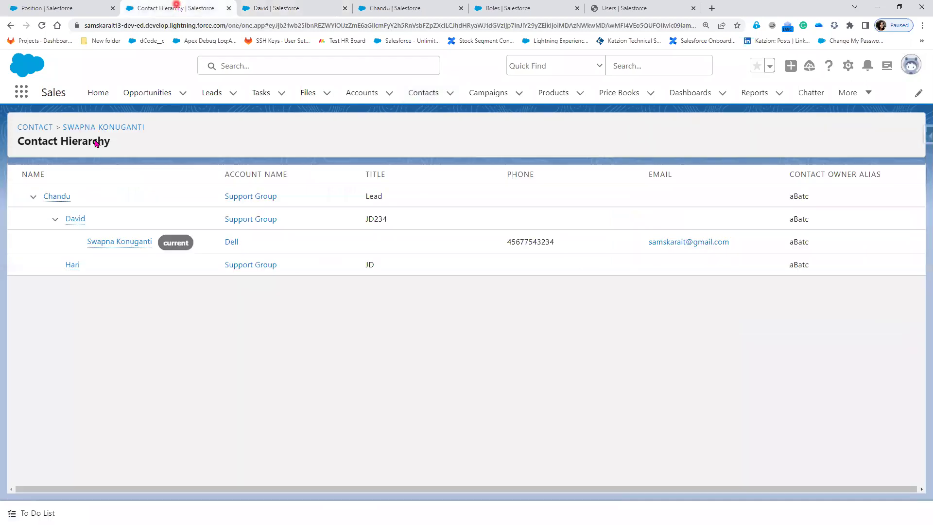
mouse_move(49, 197)
key(alt+Tab)
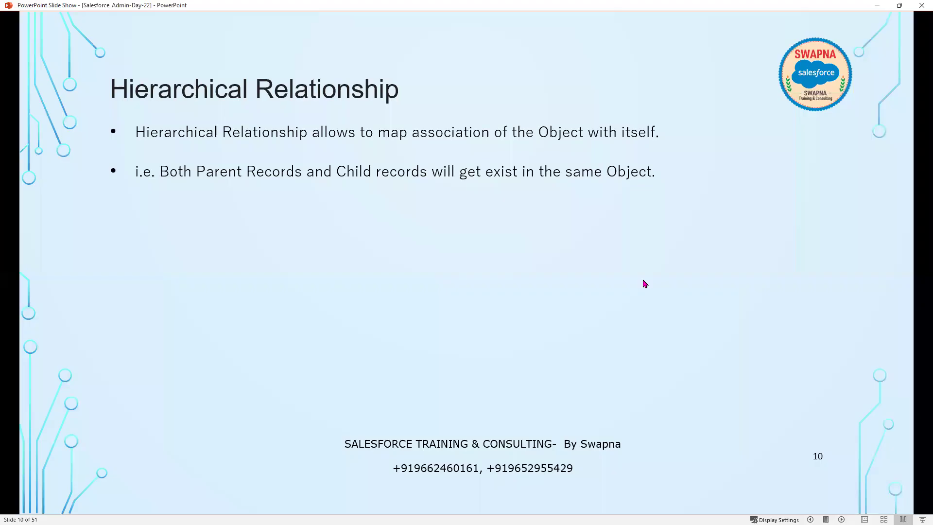
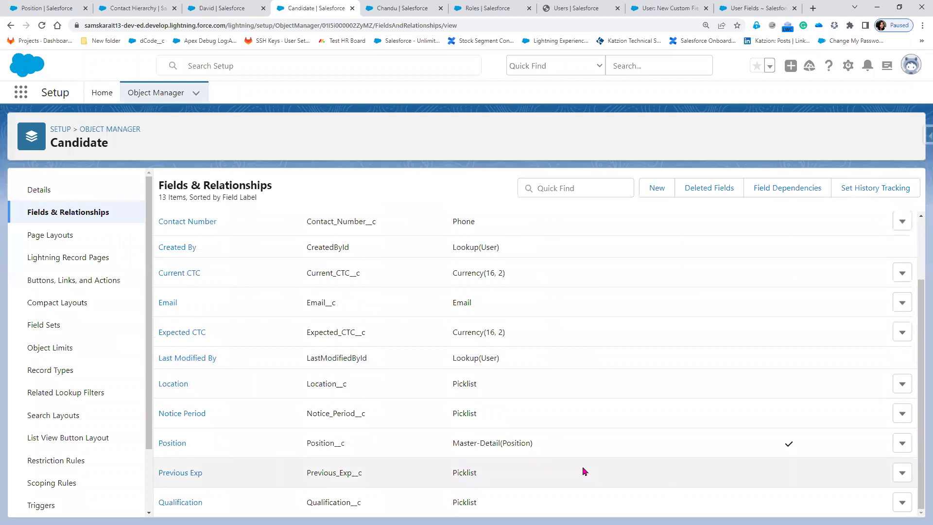
- Find the Position object in Object Manager by searching for "posi" and review its fields and relationships
drag(450, 446, 574, 452)
click(170, 93)
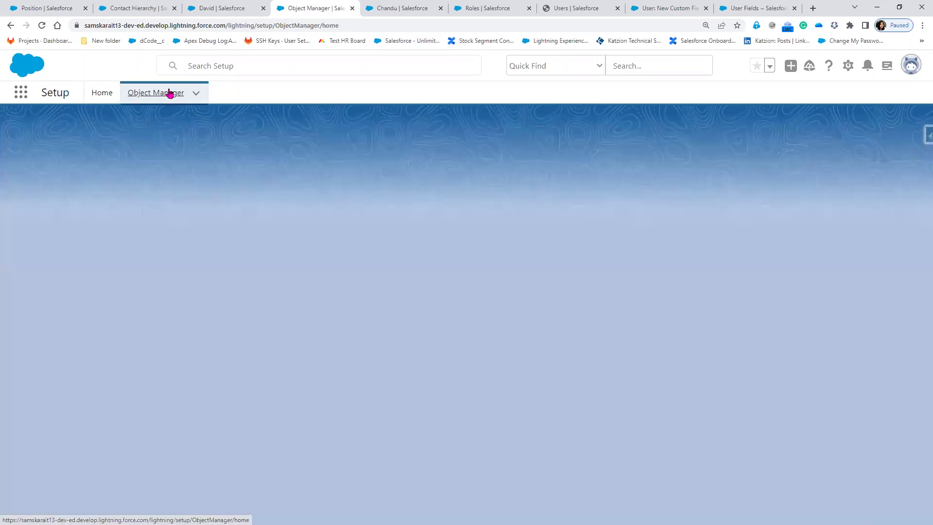
click(711, 125)
text(posi)
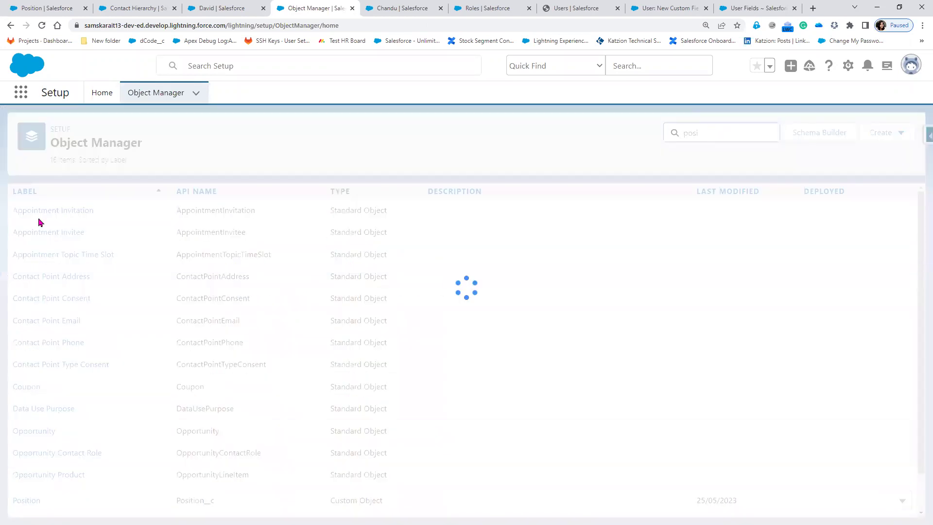
click(27, 214)
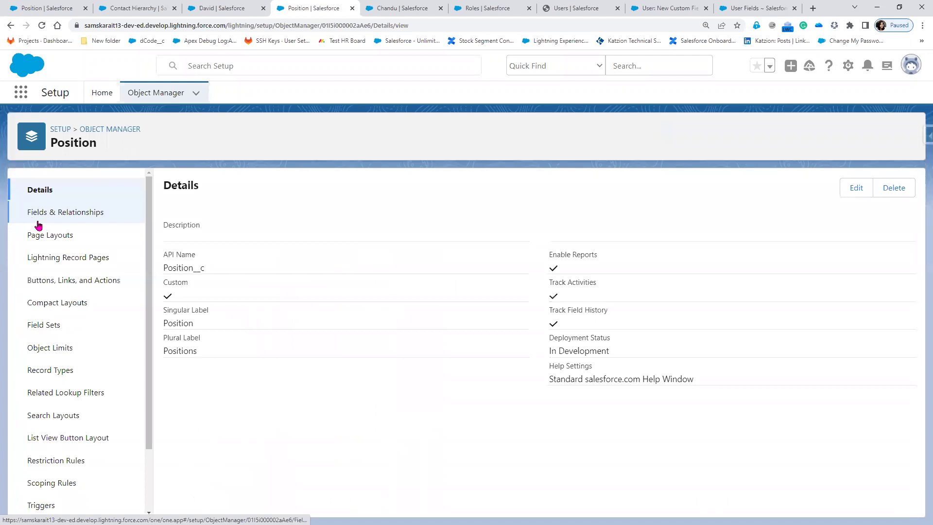
click(47, 216)
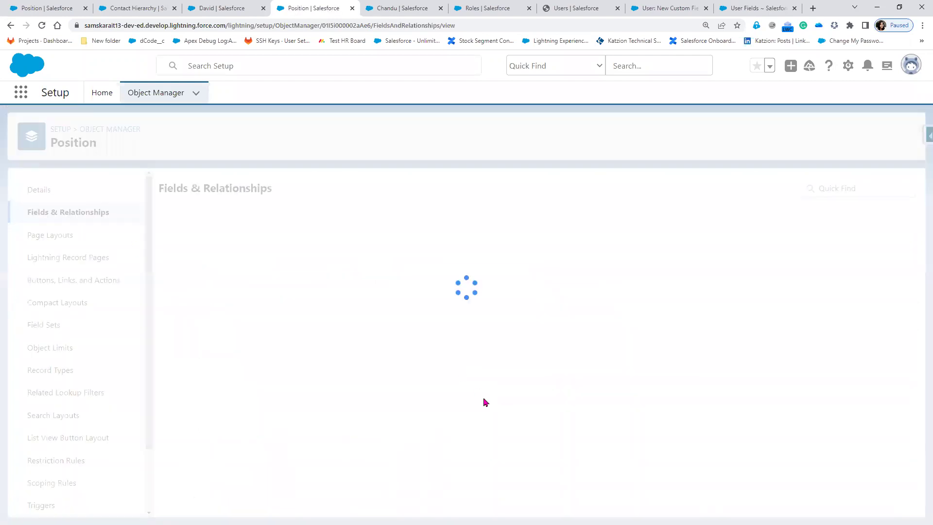
scroll(483, 398, down, 5)
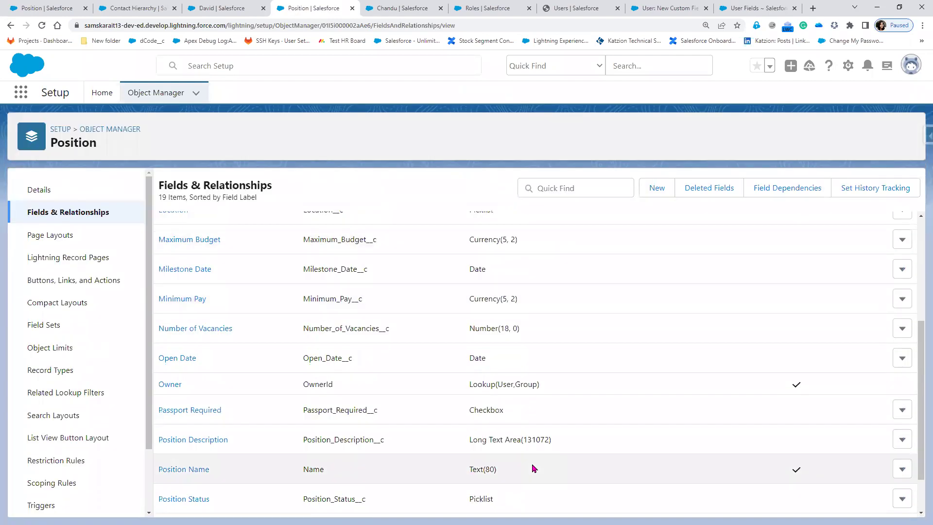
scroll(247, 385, up, 5)
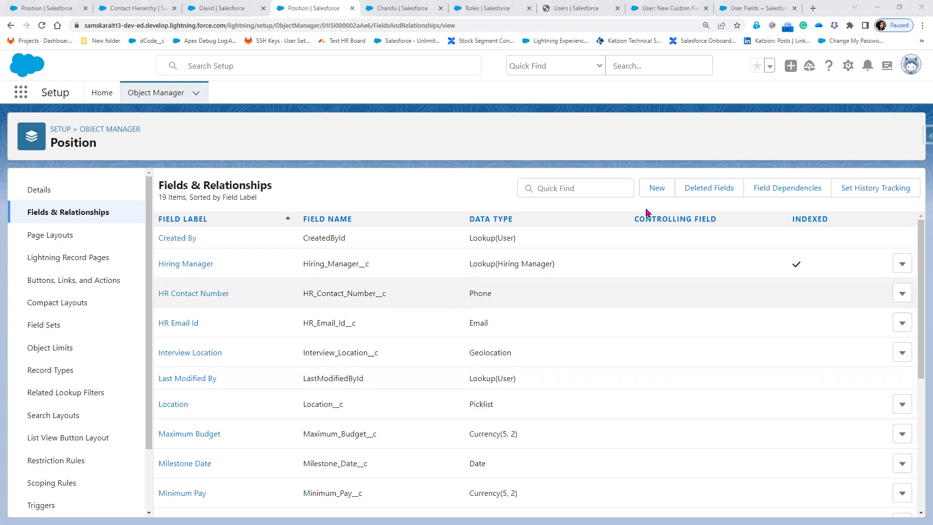
- Start a new Roll-Up Summary field on the Position object with the label and name Count, and proceed to its summary calculation
click(658, 188)
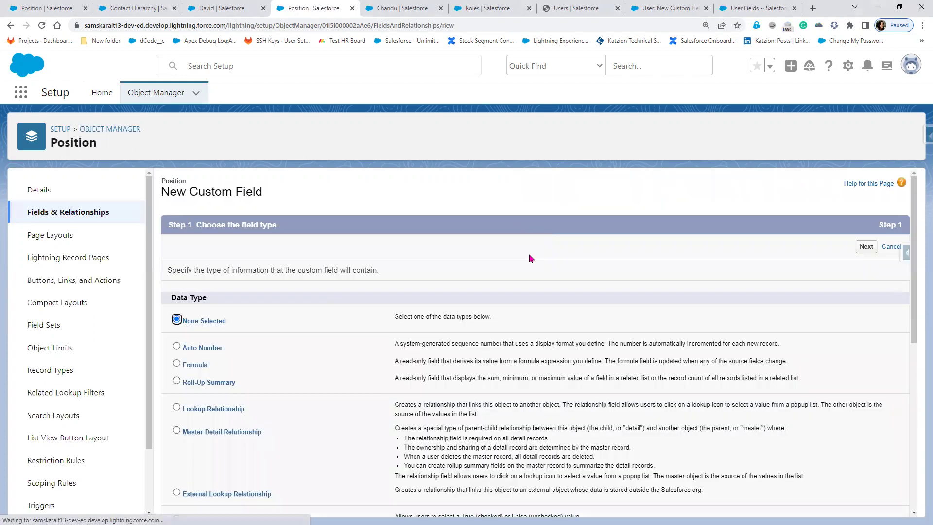
click(212, 383)
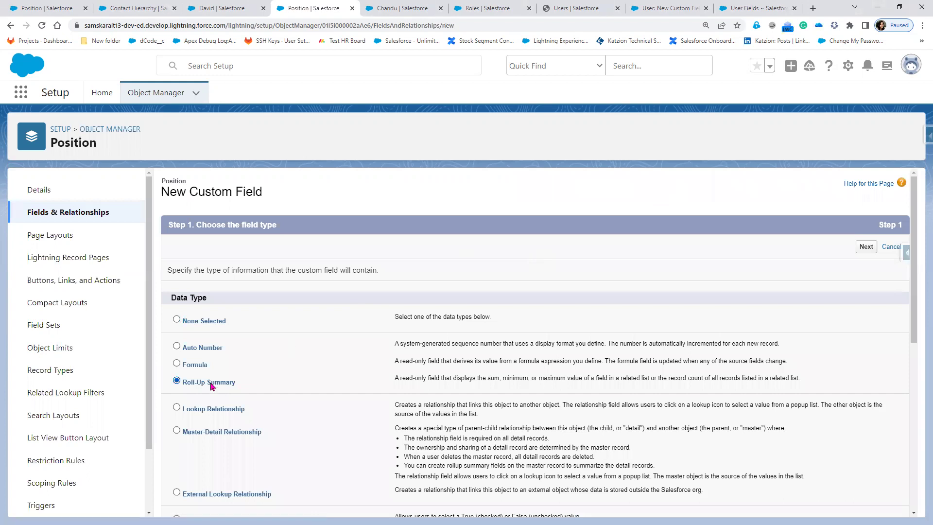
click(861, 249)
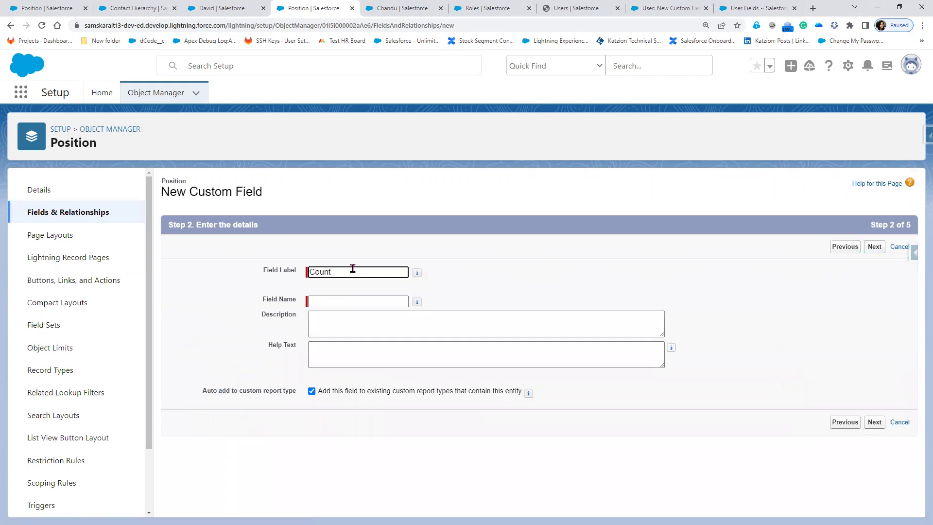
click(559, 288)
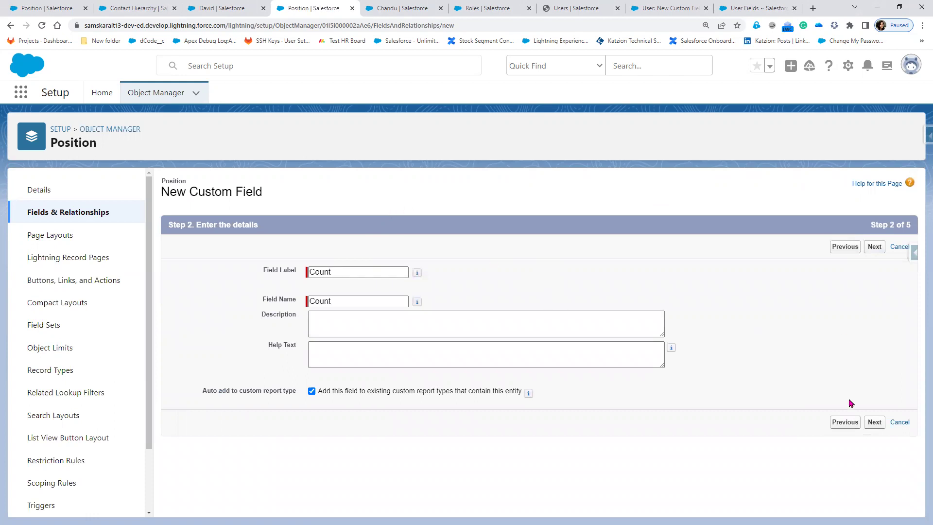
click(874, 422)
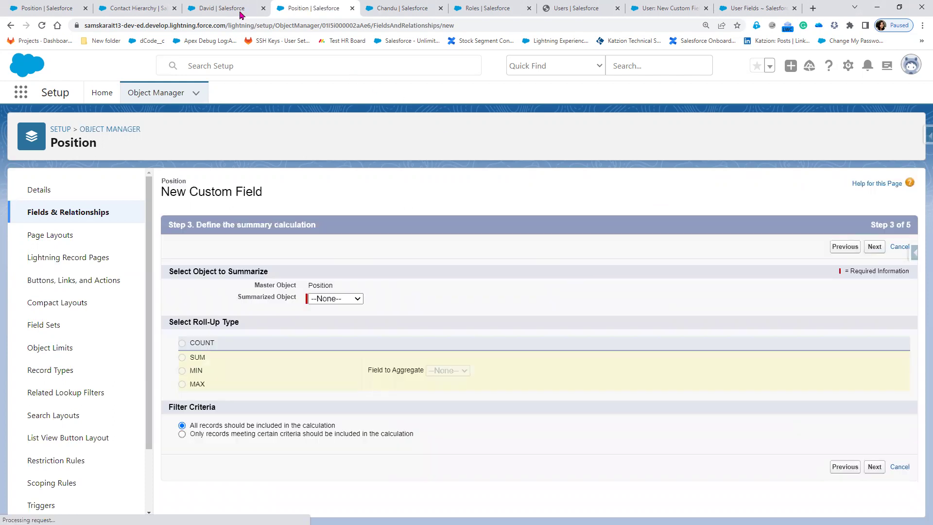
- View the Salesforce Developer position record's details in the Sales app, and return to the new field's summary calculation
click(238, 11)
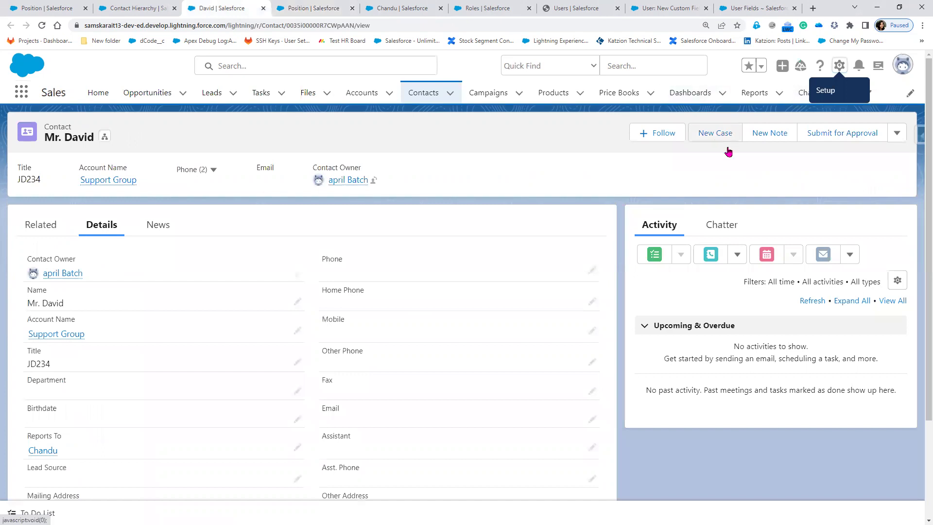
click(864, 93)
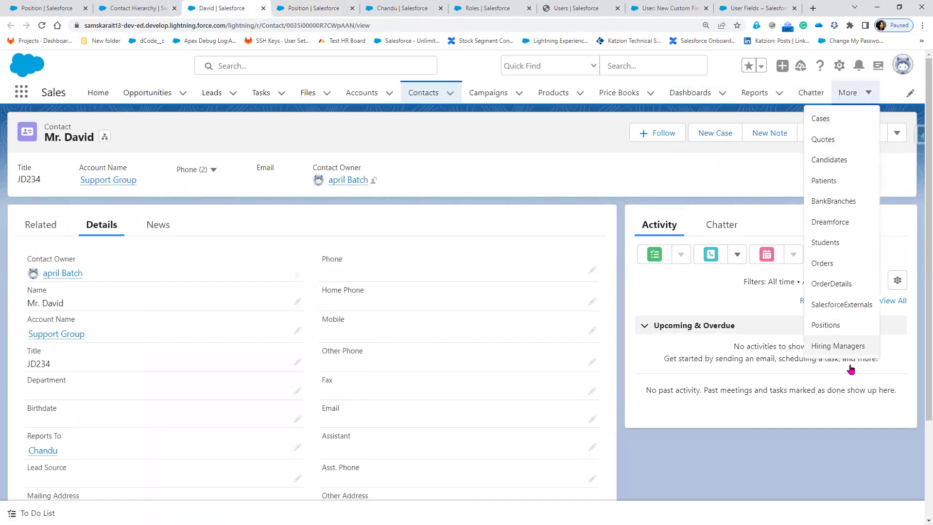
click(829, 325)
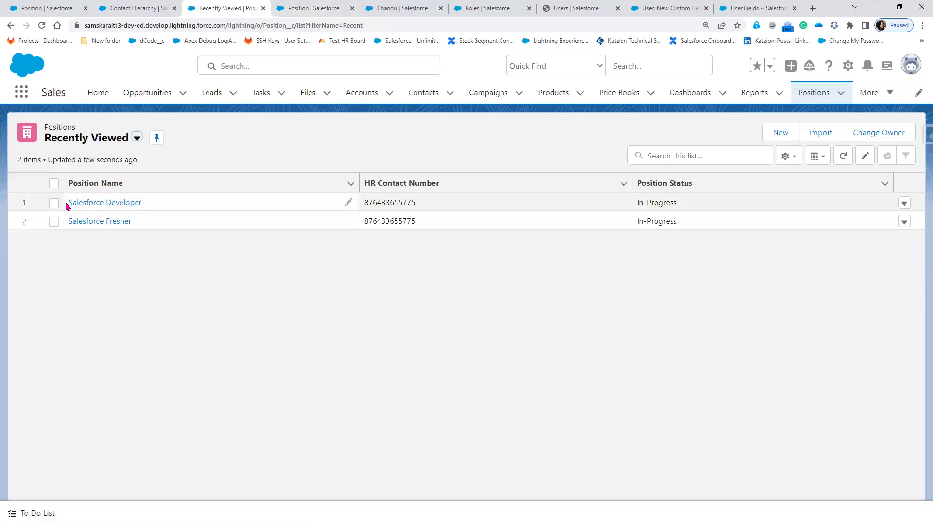
click(95, 203)
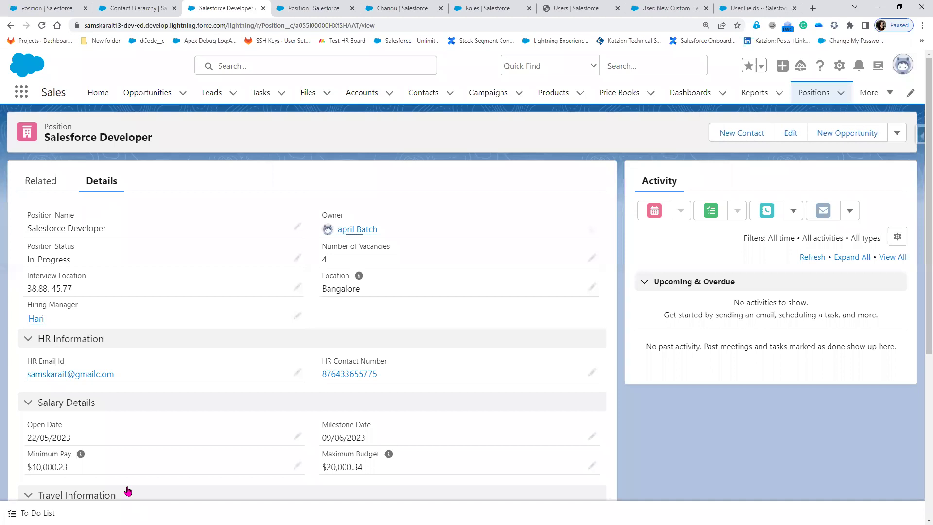
click(314, 15)
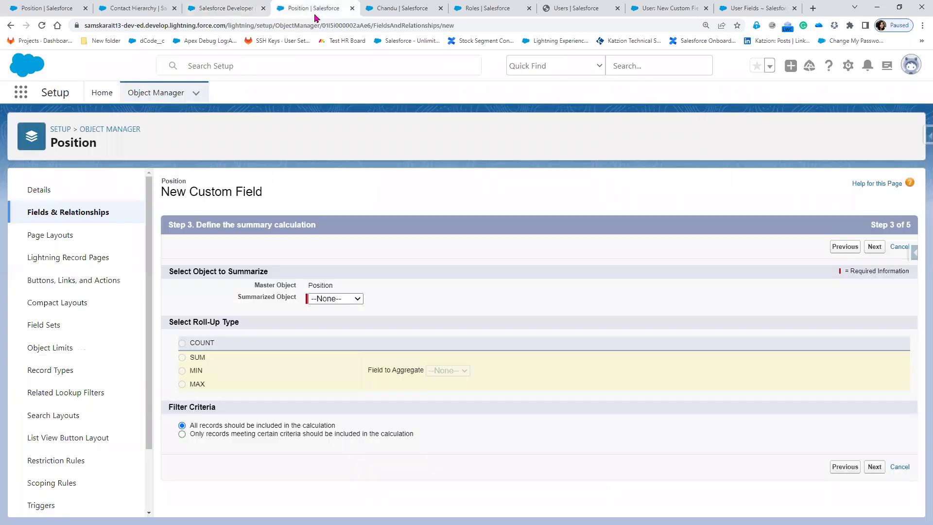
- Set Candidates as the summarized object for the new Count field and choose the COUNT roll-up type
click(355, 299)
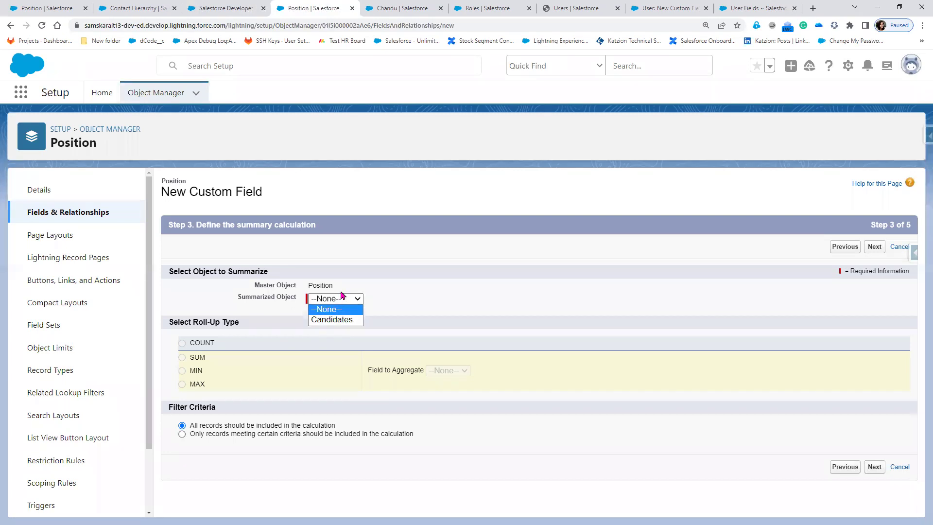
click(335, 320)
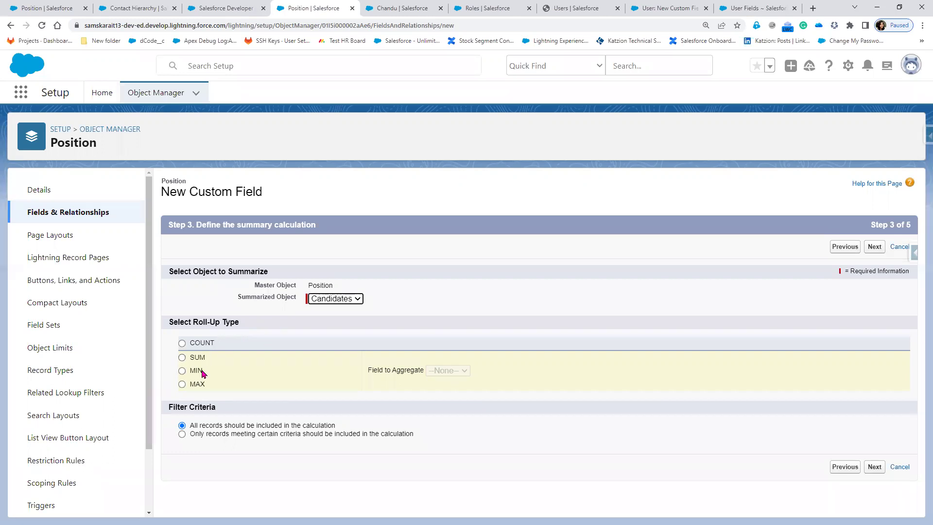
click(208, 345)
- Examine which Candidate fields can be aggregated under the SUM, MIN and MAX roll-up types
click(193, 359)
click(444, 371)
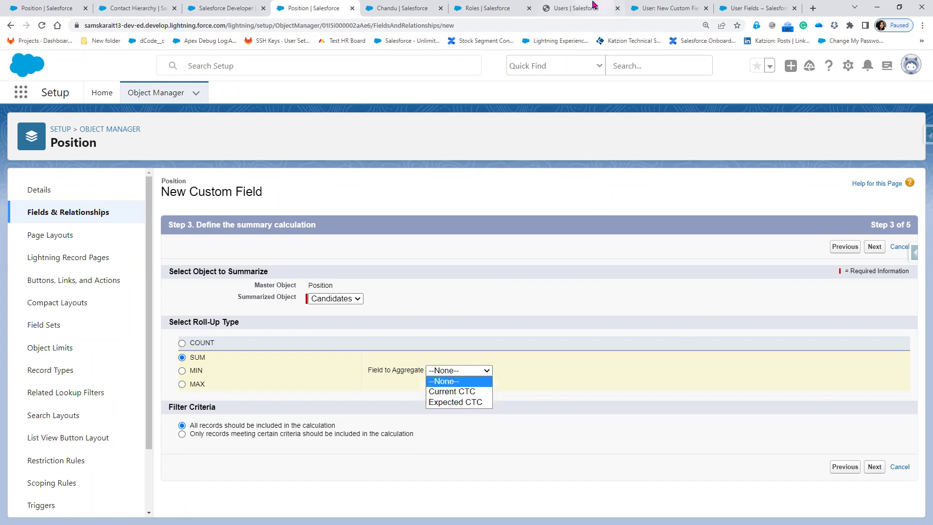
mouse_move(593, 4)
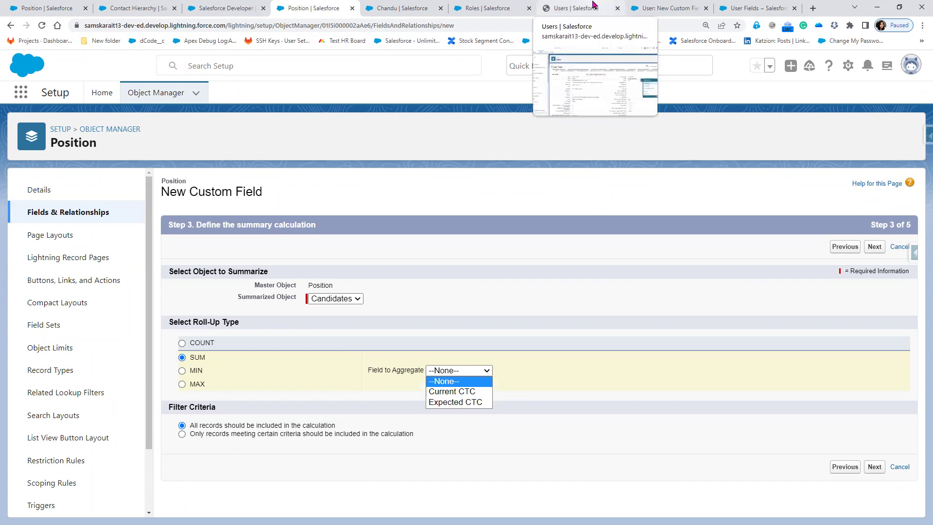
key(Down)
key(Down)
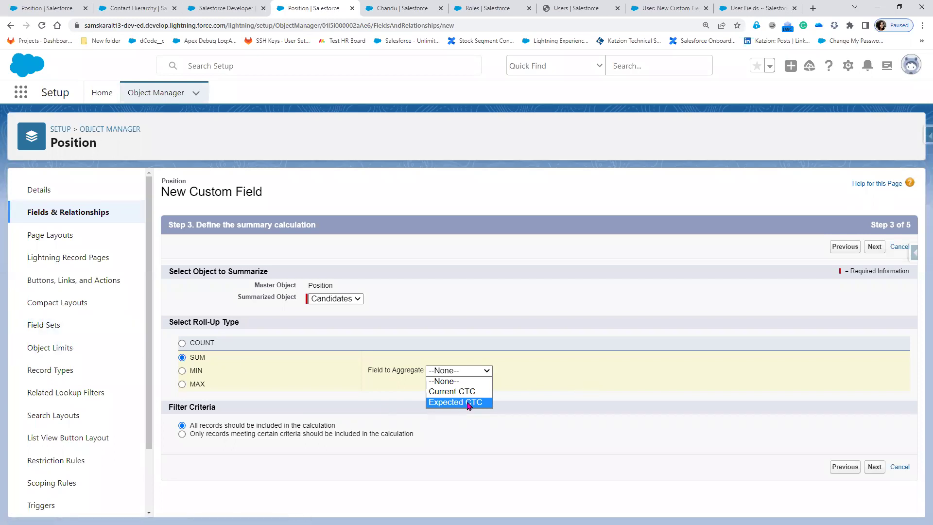
click(195, 371)
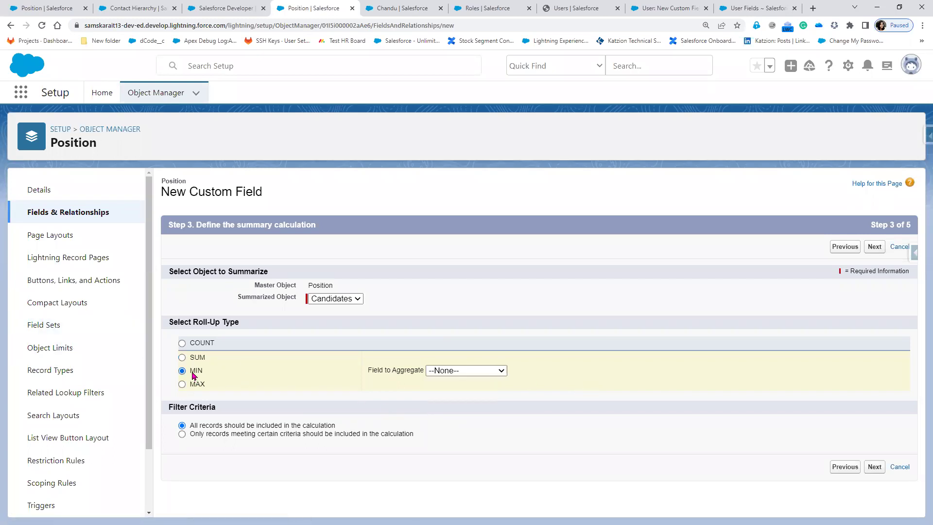
click(496, 371)
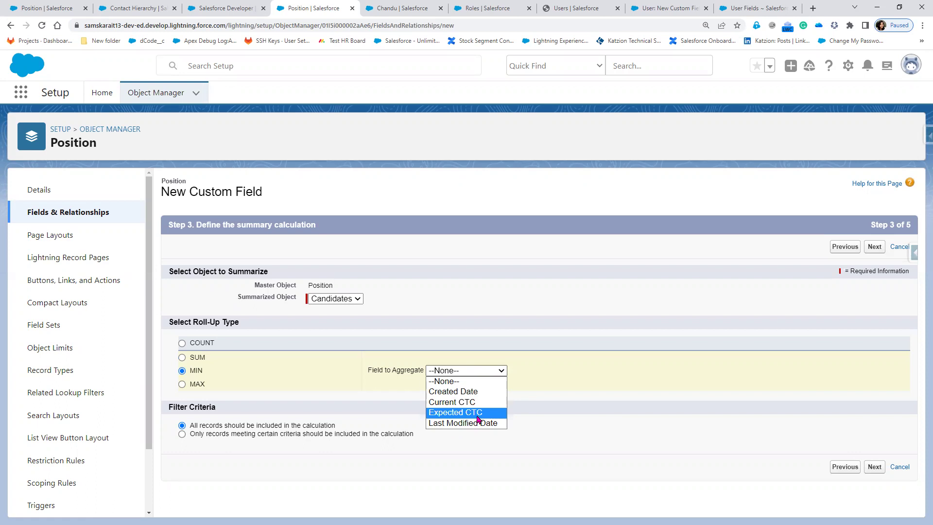
click(197, 384)
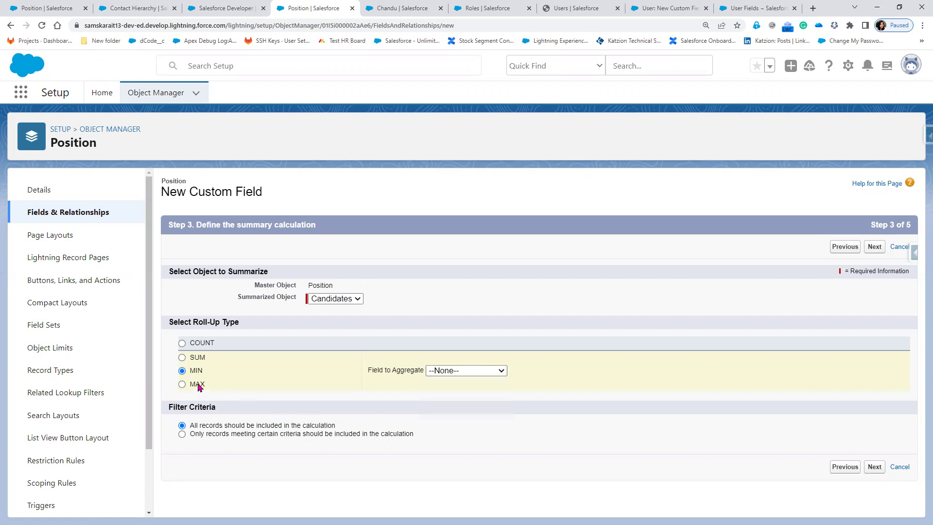
click(438, 373)
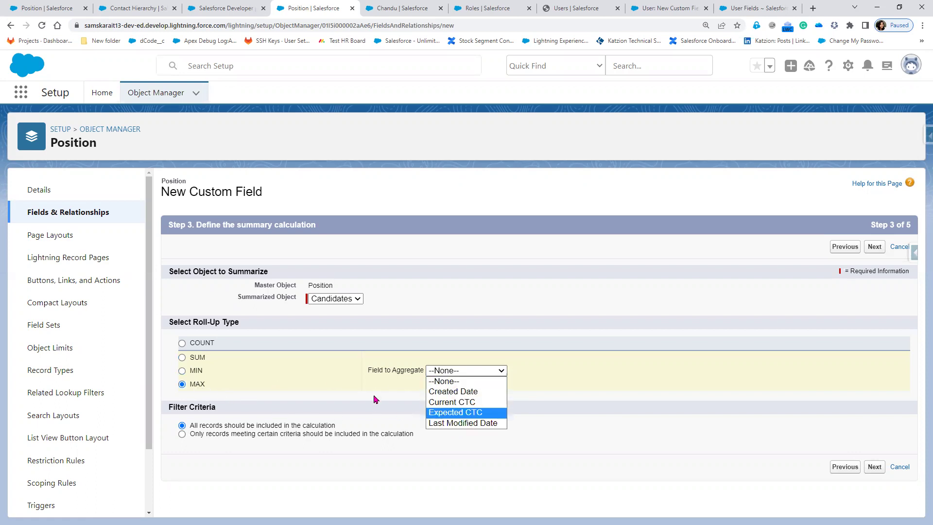
click(558, 309)
- Set the roll-up type to COUNT, keep the default field-level security and both page layouts, and save the Count field
click(208, 343)
click(874, 467)
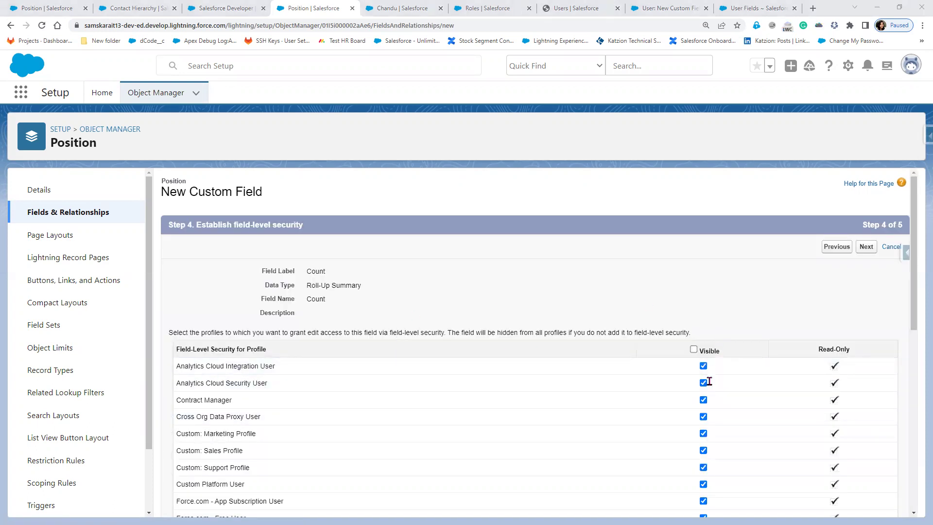
scroll(710, 382, down, 8)
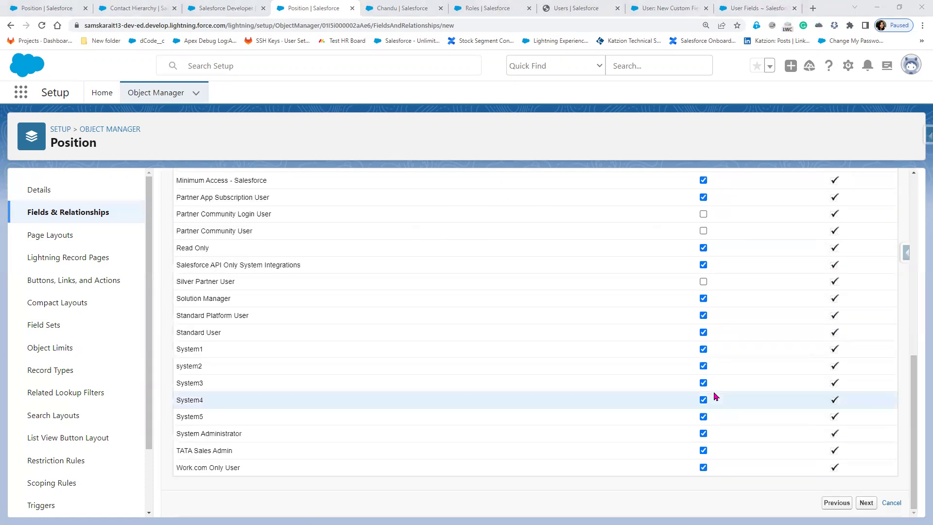
scroll(713, 392, up, 10)
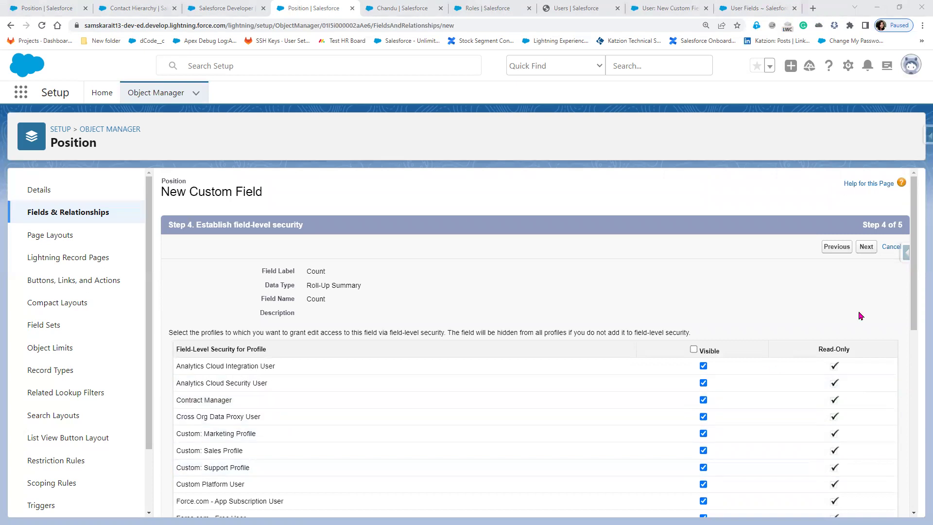
click(866, 247)
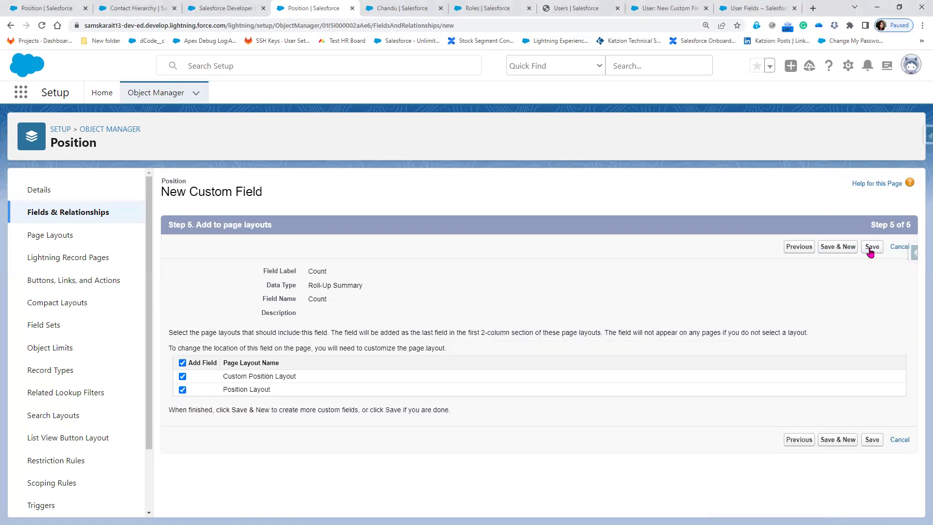
click(870, 249)
- Reload the Salesforce Developer position record with an emptied cache, and show the PowerPoint slide defining Rollup Summary Fields
click(239, 8)
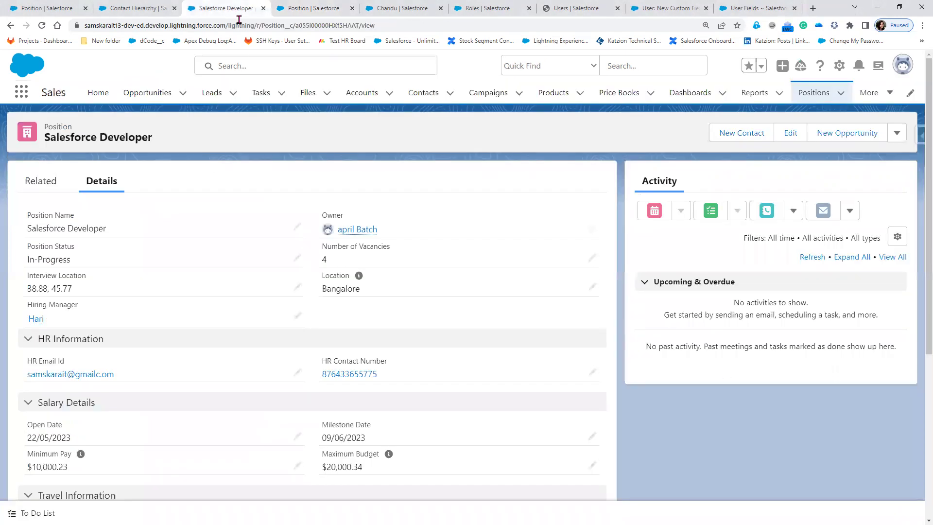
click(42, 28)
right_click(315, 134)
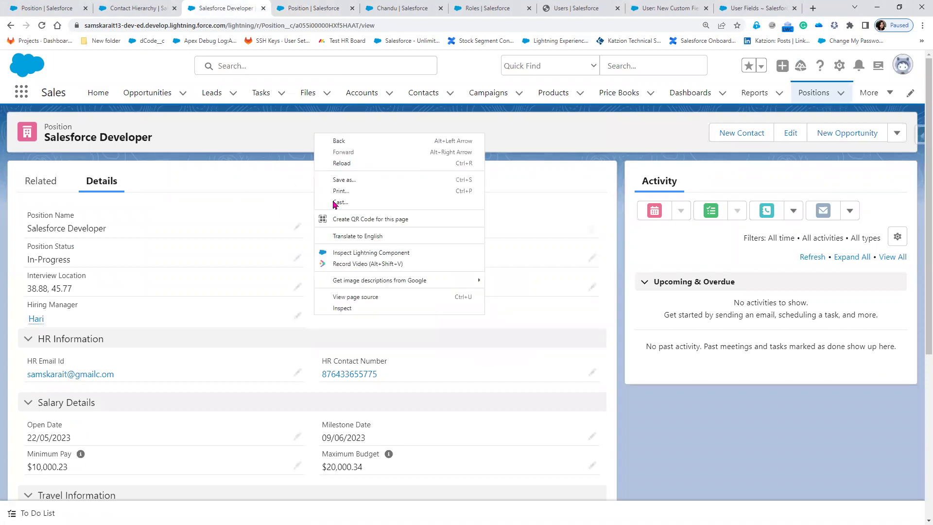
click(374, 310)
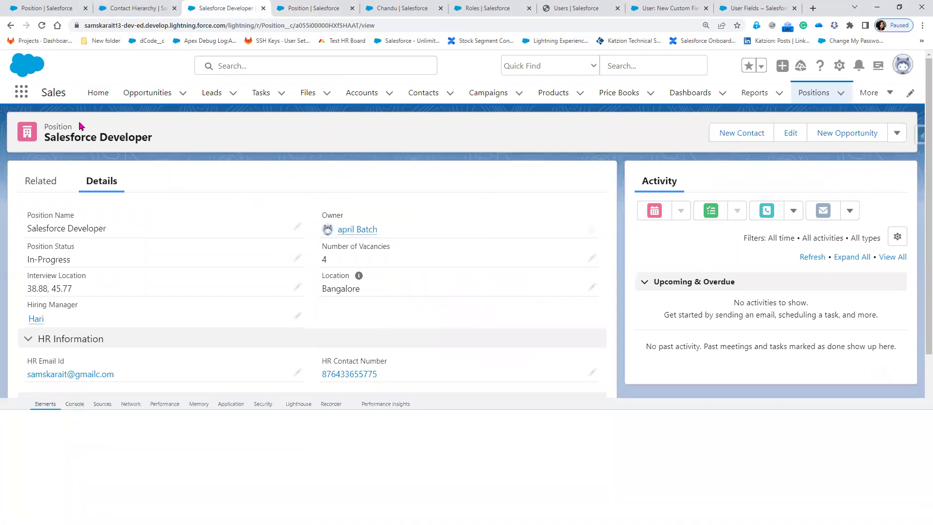
right_click(42, 25)
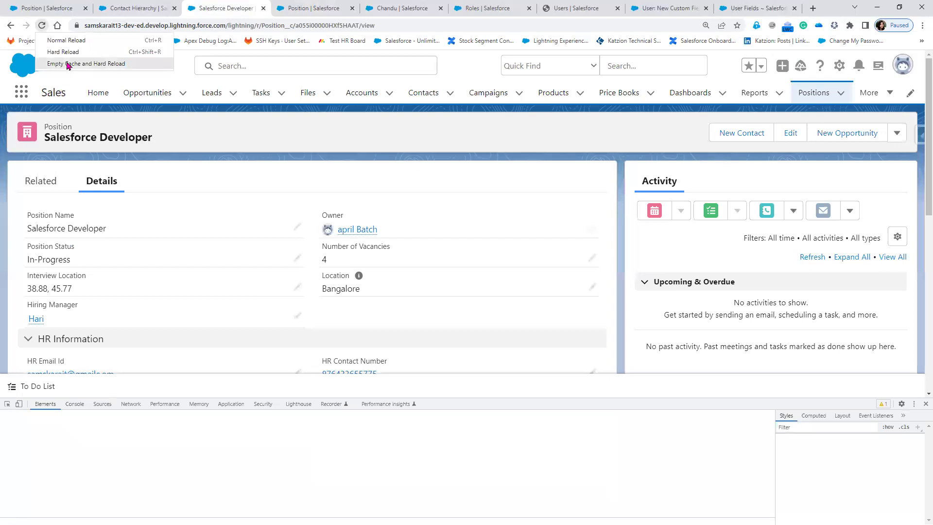
click(68, 63)
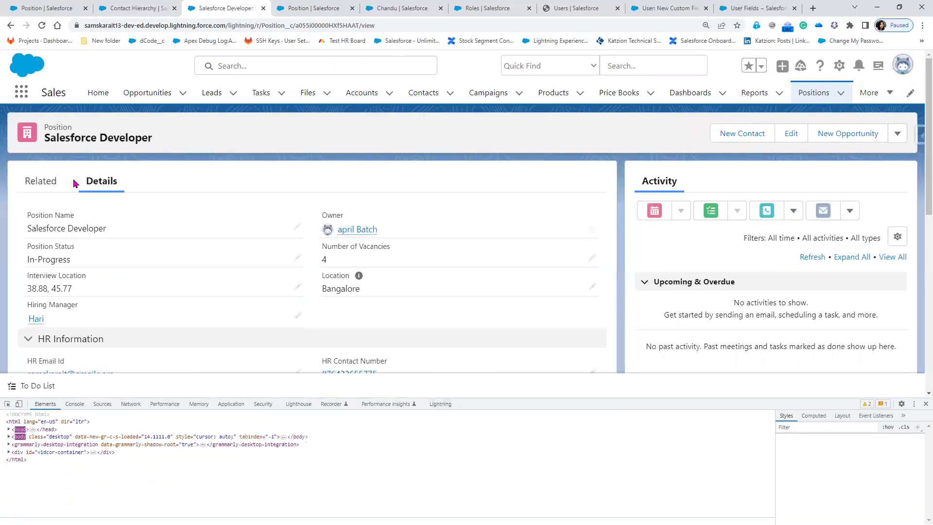
click(46, 28)
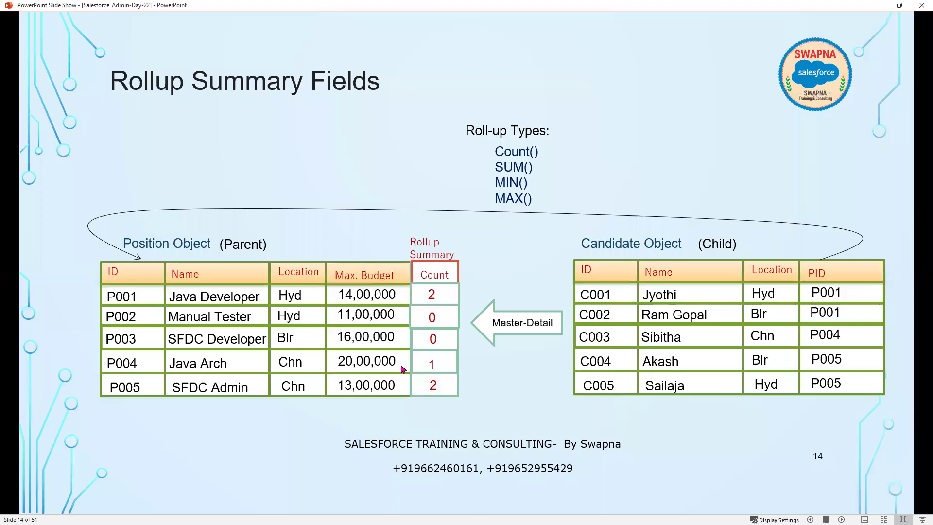
click(403, 370)
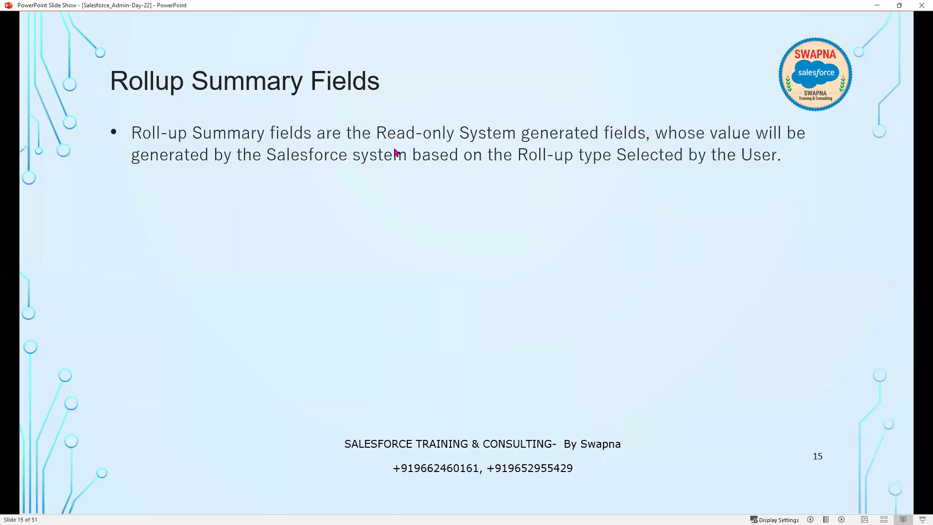
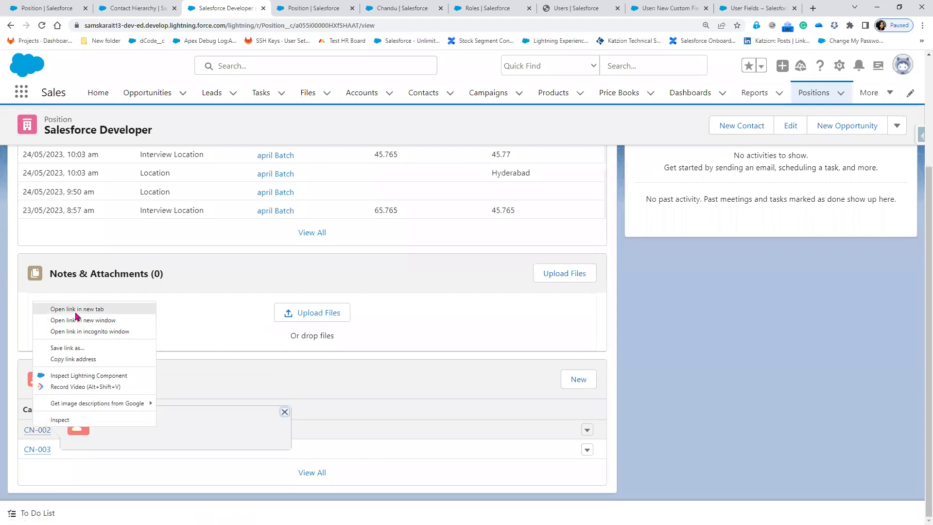
- View candidate record CN-002 and check the options offered for its Notice Period
click(280, 5)
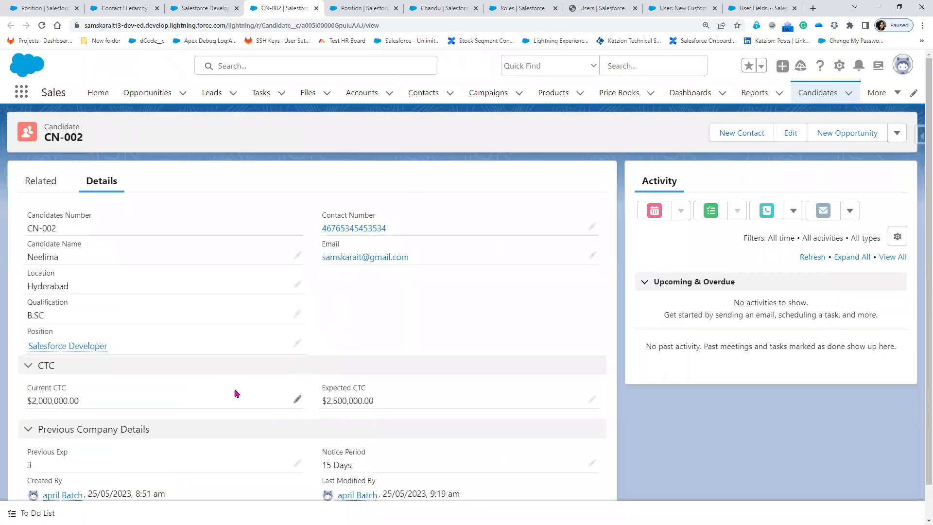
scroll(245, 405, down, 2)
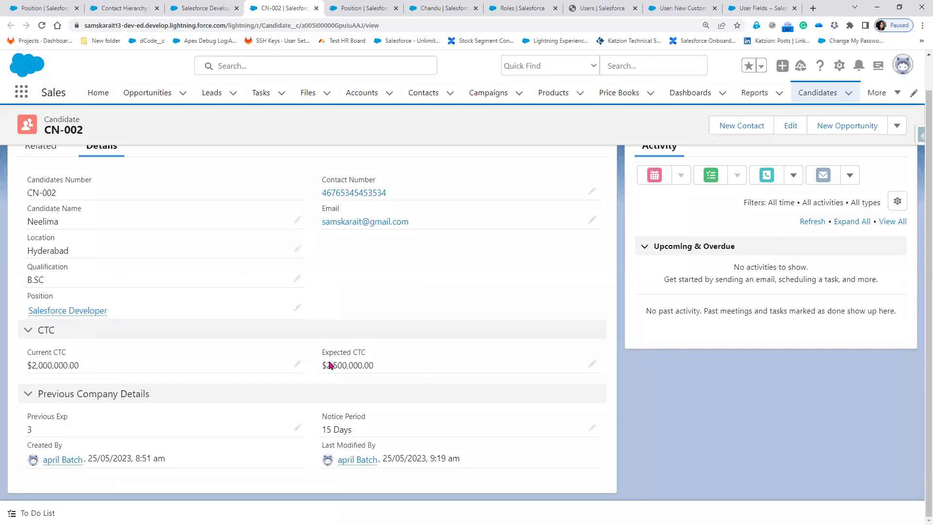
click(593, 431)
click(539, 448)
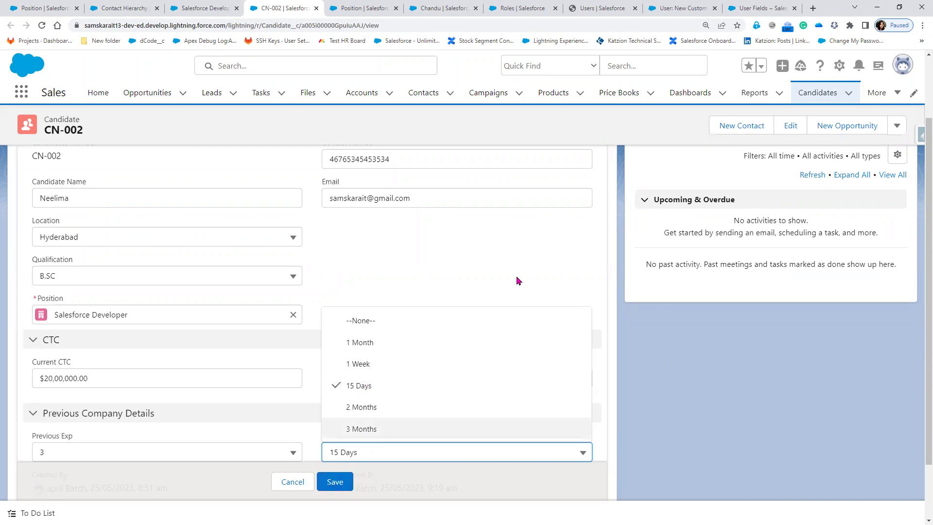
click(693, 372)
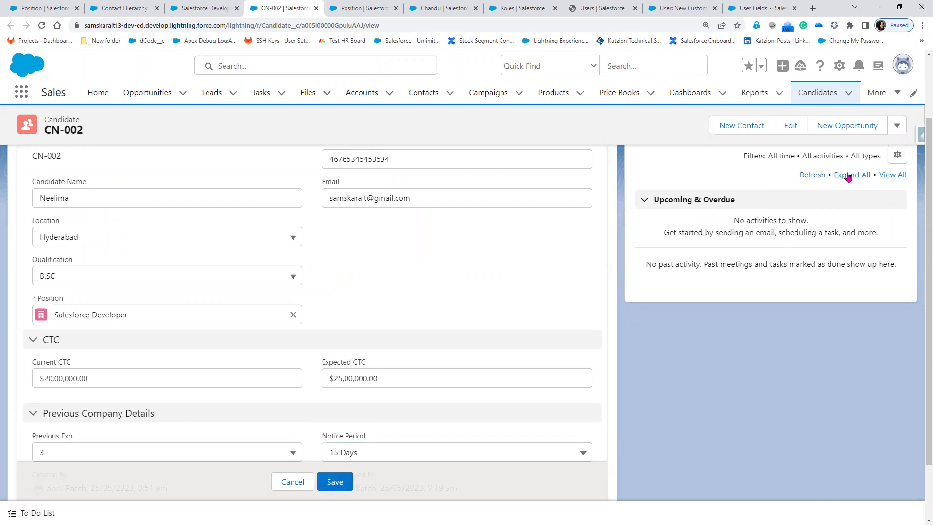
- Open the definition of the Candidate object's Notice Period field from its fields and relationships
click(841, 69)
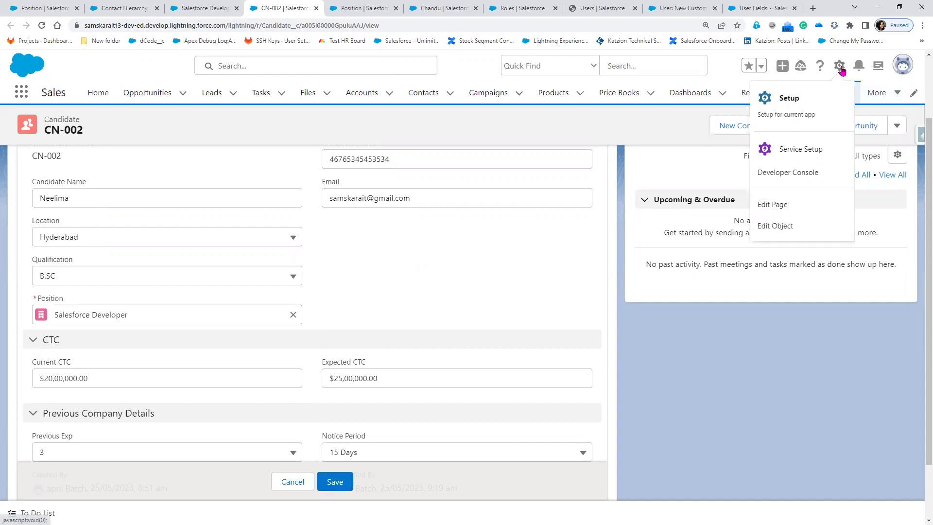
click(782, 226)
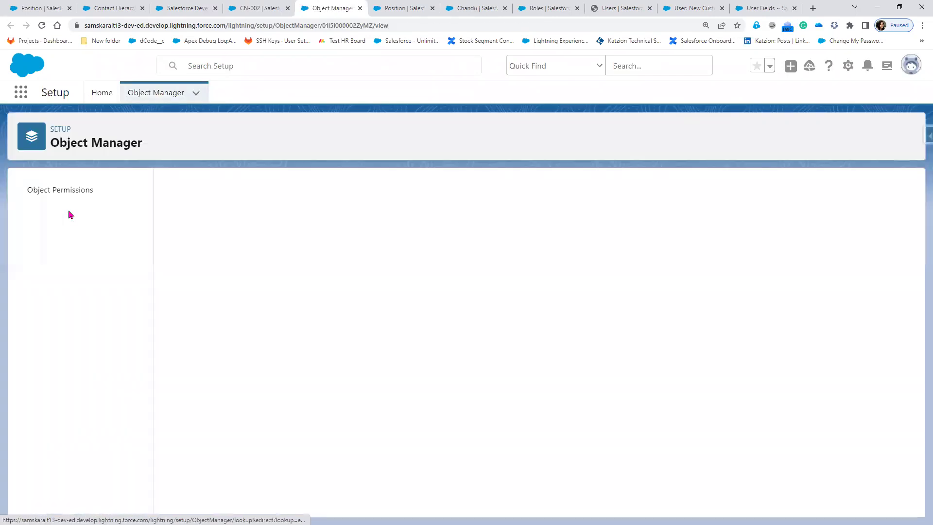
click(69, 212)
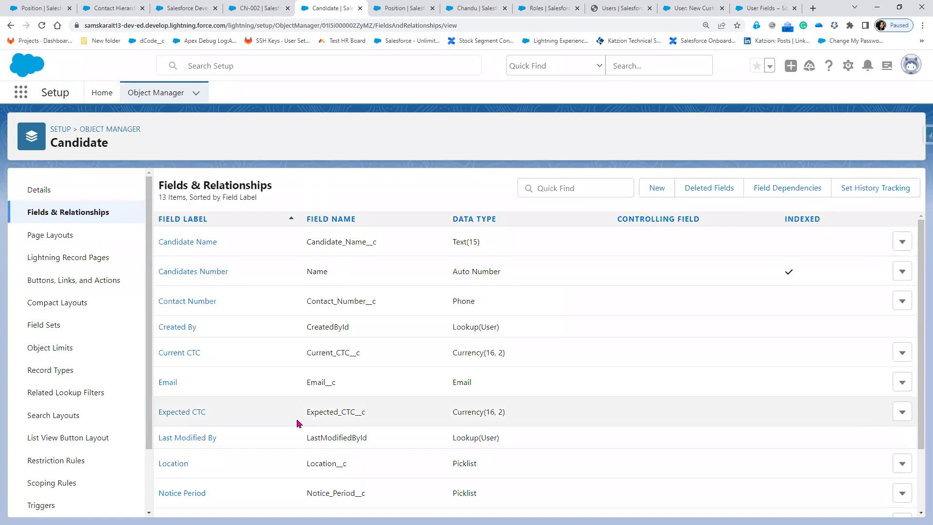
scroll(205, 466, down, 2)
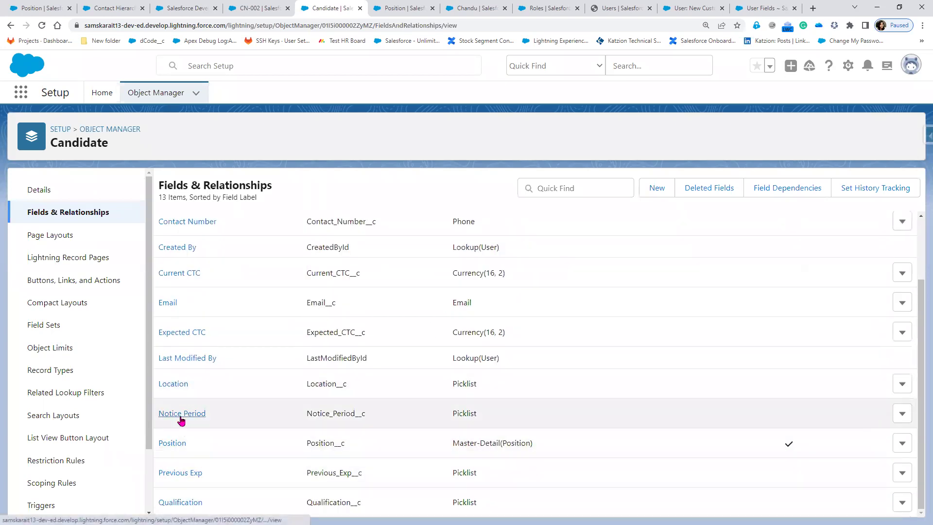
click(181, 420)
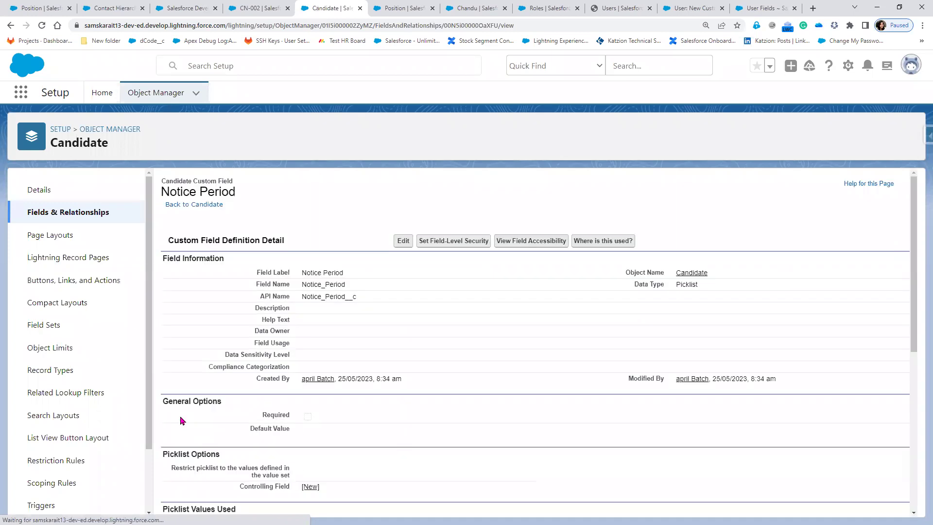
- Add the picklist value "Immediate Joinee" to the Notice Period field and save it
scroll(487, 471, down, 3)
scroll(487, 471, down, 3)
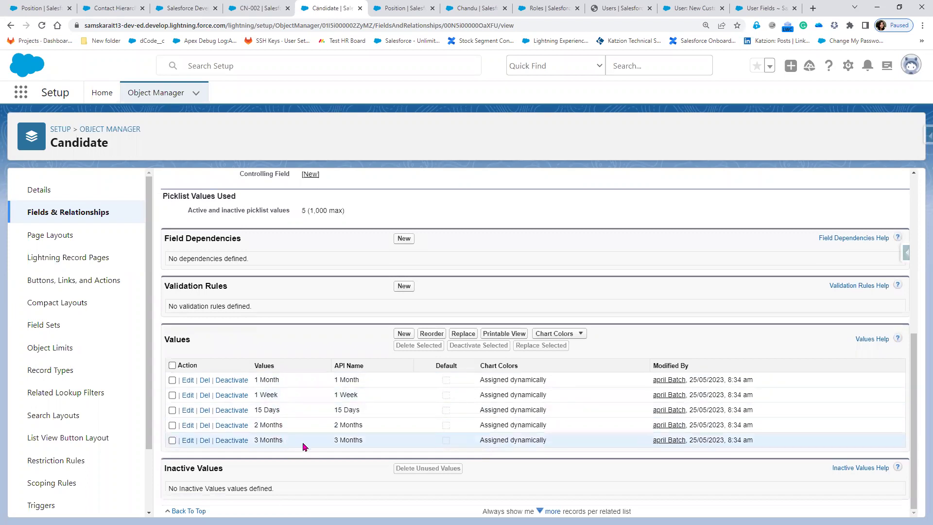
click(403, 334)
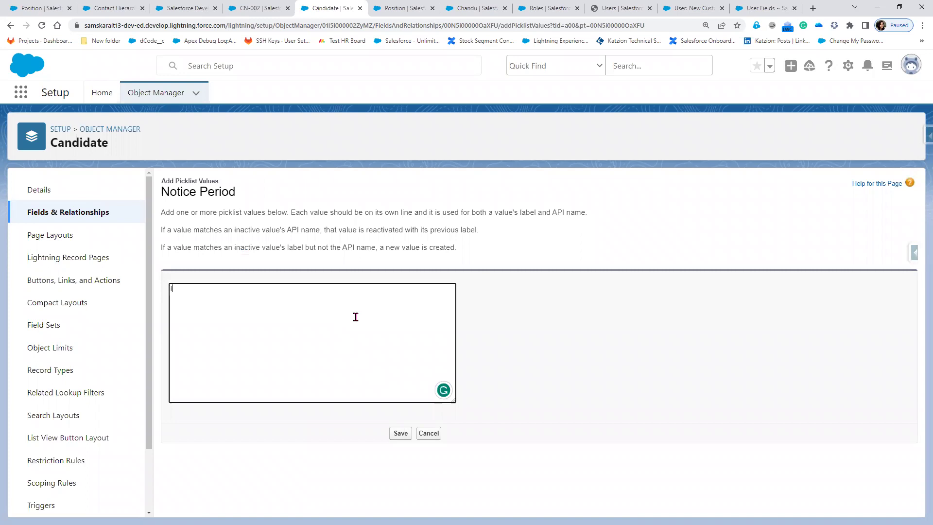
text(Immediate Joinee)
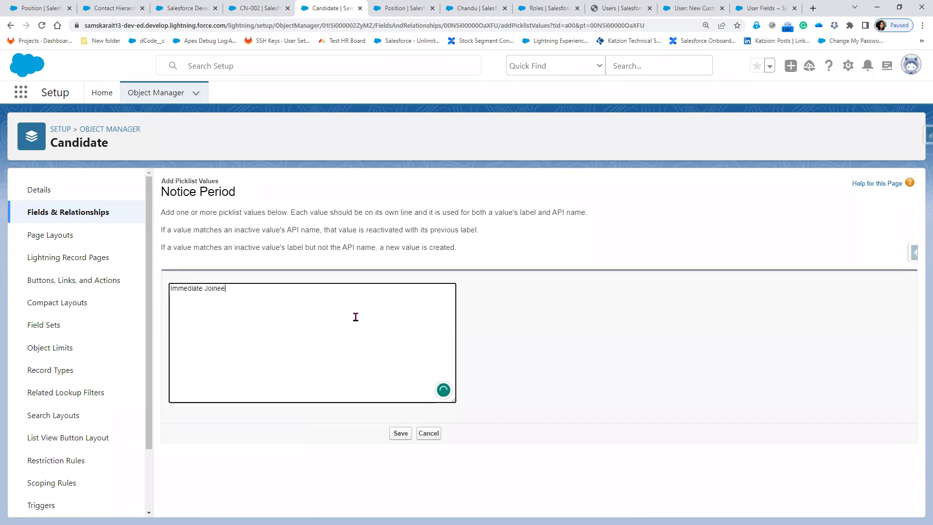
click(399, 434)
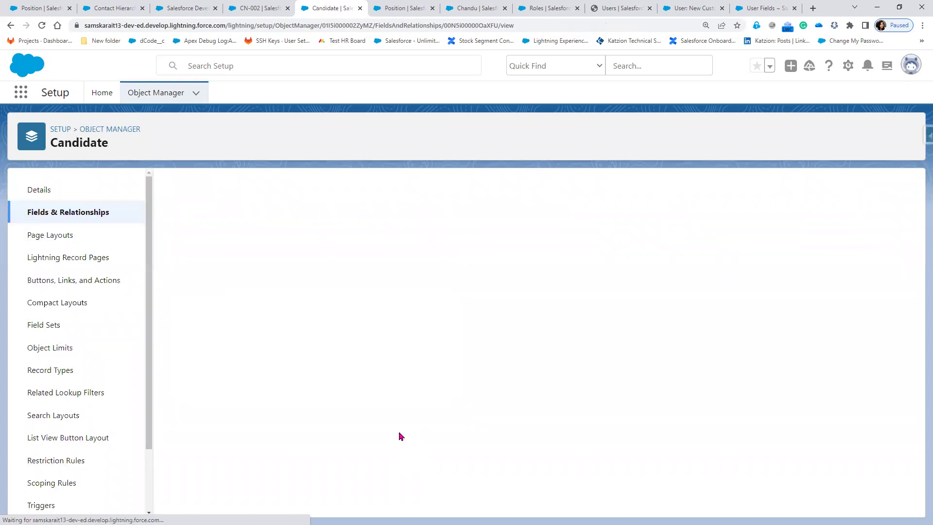
scroll(399, 434, down, 6)
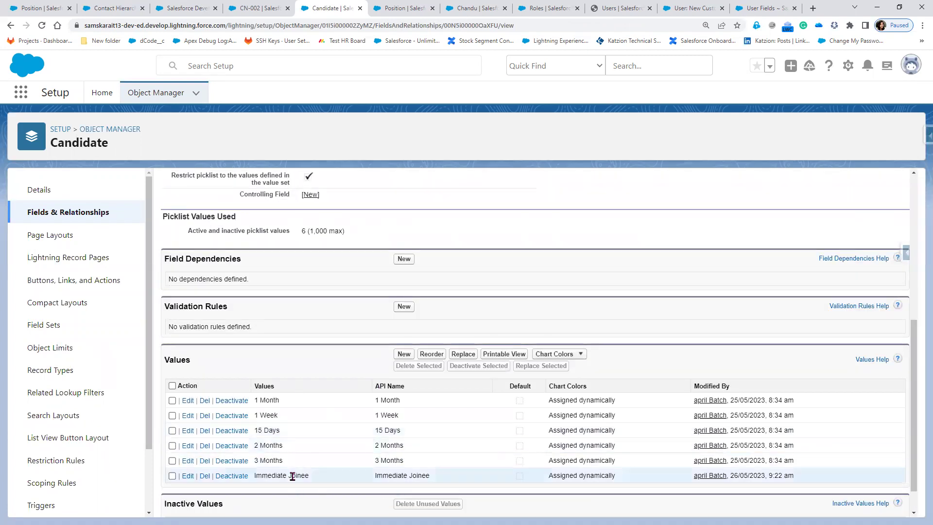
- Reorder the Notice Period picklist so "Immediate Joinee" comes first among the values, and save the order
click(437, 357)
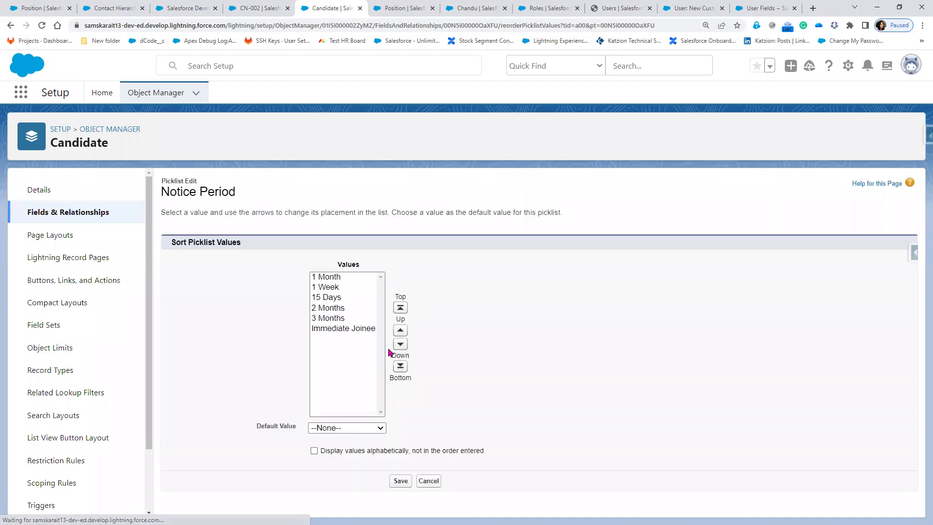
click(400, 331)
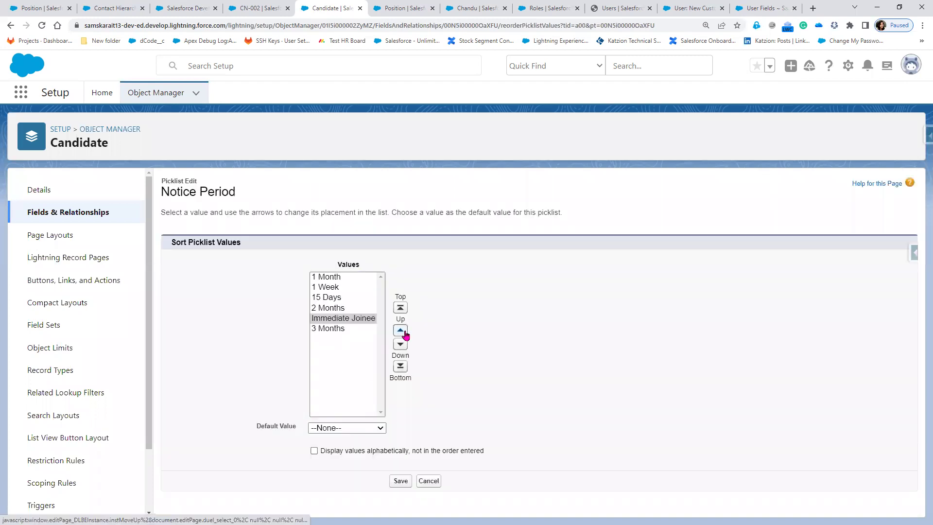
triple_click(400, 330)
click(401, 481)
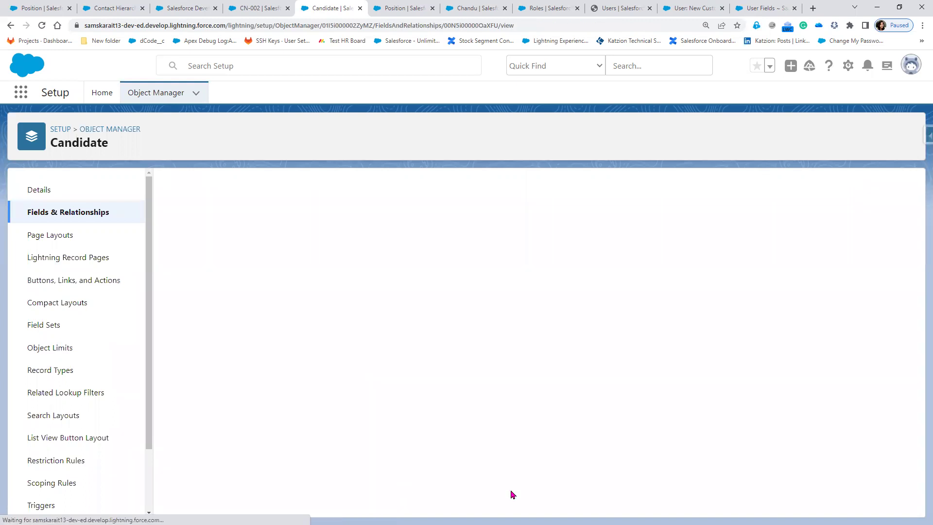
- Return to the Candidates list in the Sales app and show its All list view
click(114, 9)
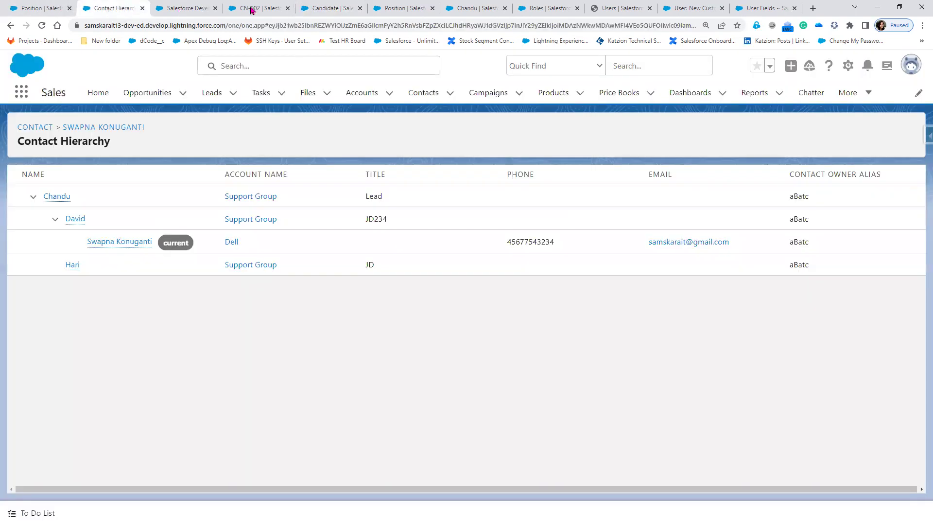
click(253, 9)
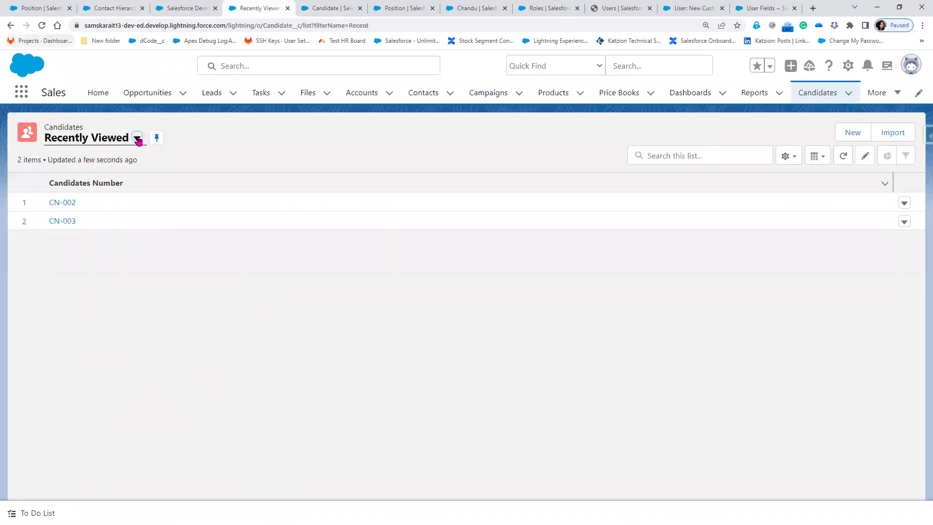
click(137, 140)
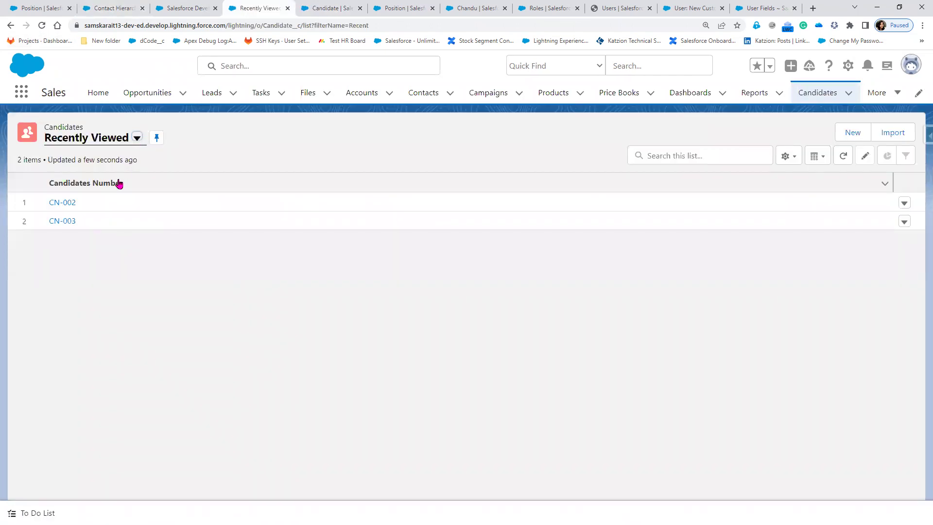
click(118, 182)
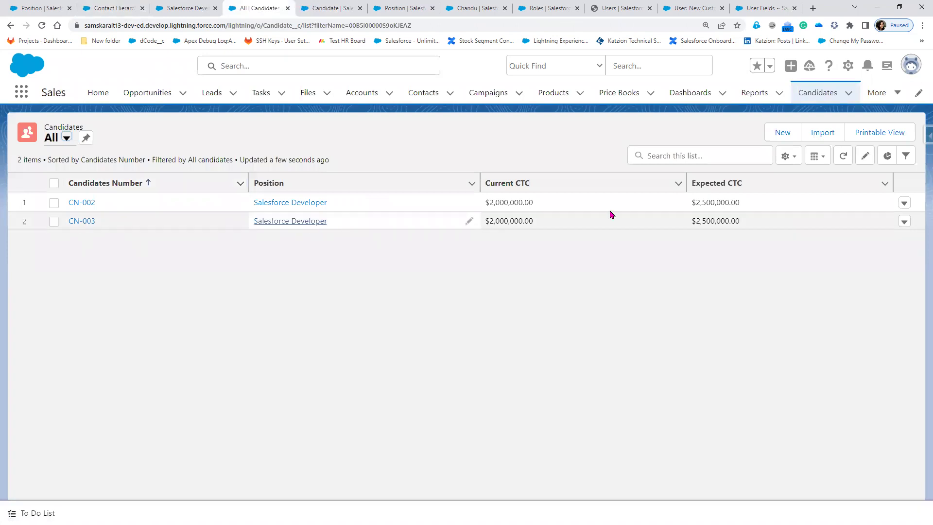
- Clone candidate record CN-003, replace the candidate name with a different person's name, and save the new record
click(902, 223)
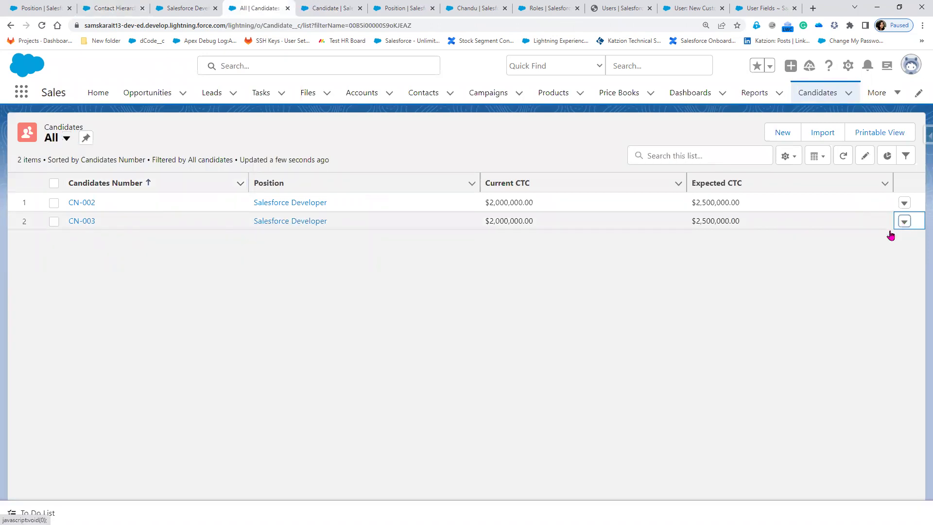
click(863, 244)
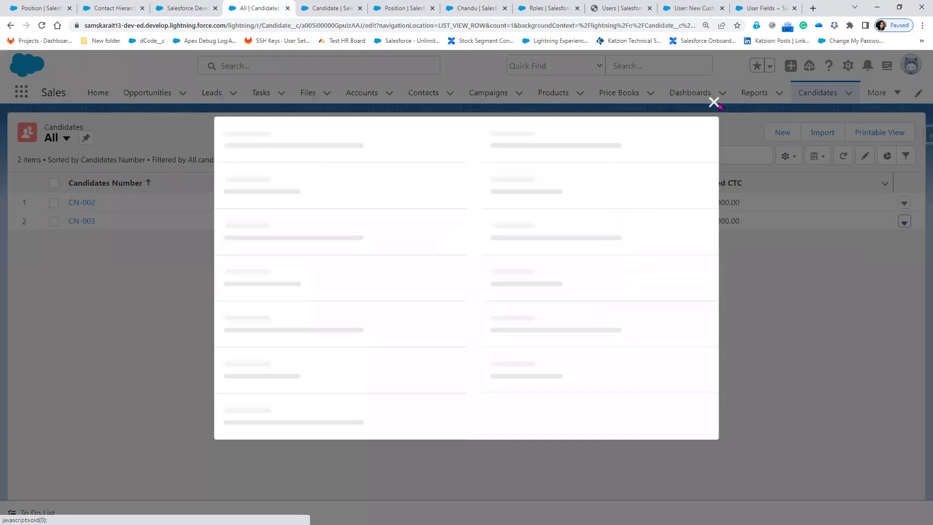
click(82, 222)
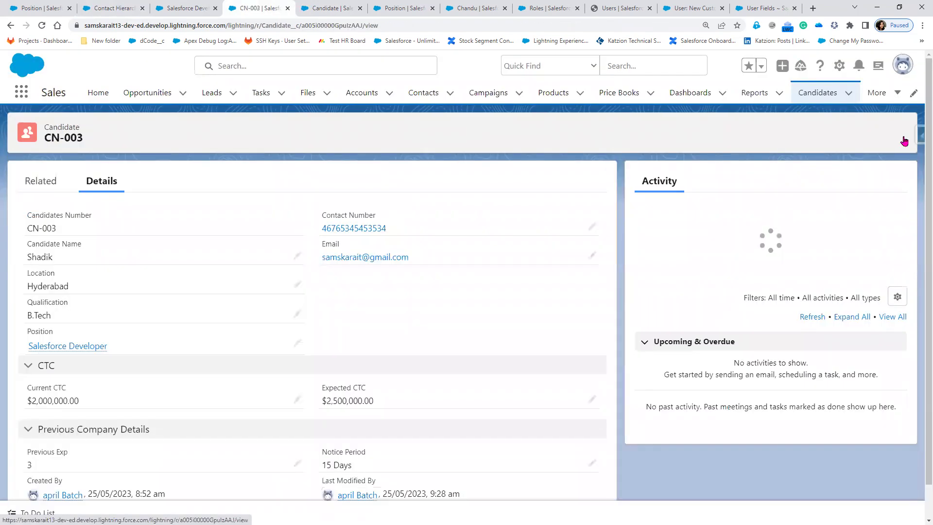
click(902, 140)
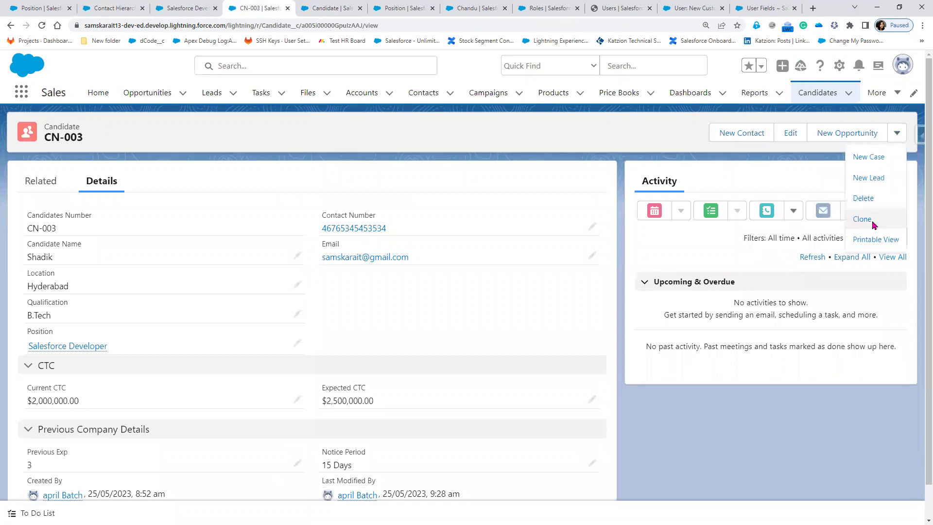
click(863, 219)
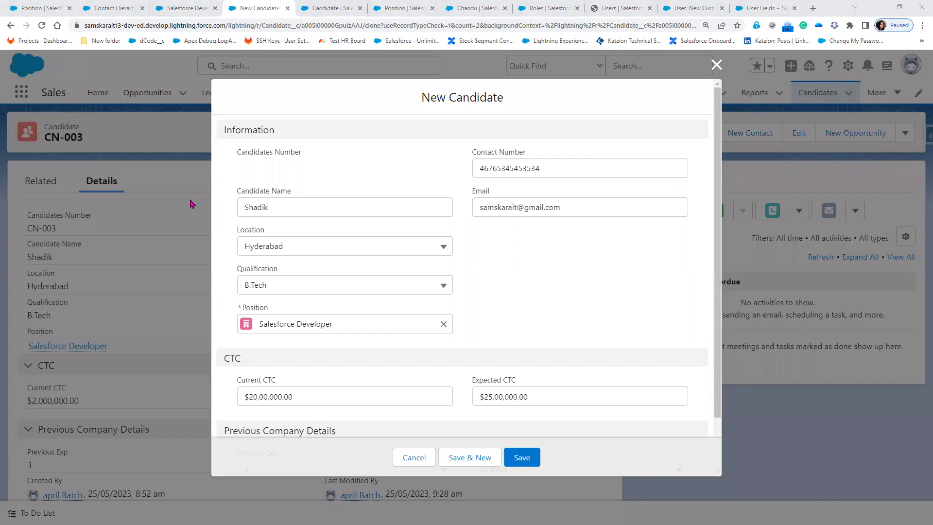
double_click(256, 207)
text(Neeraj)
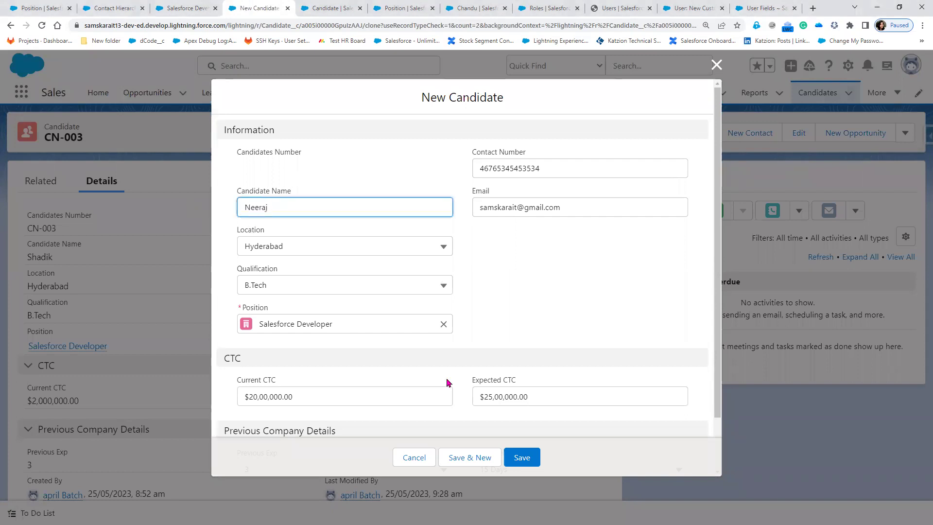
click(522, 459)
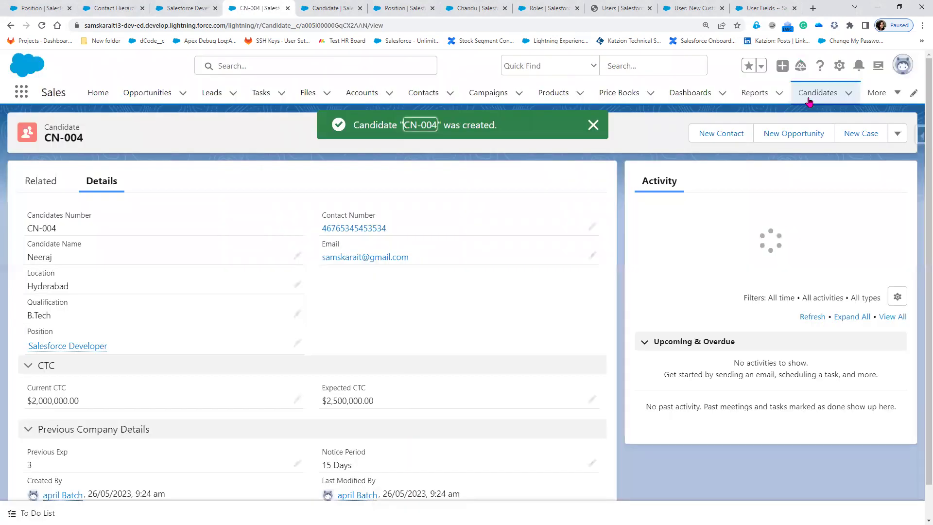
- Go back to the Candidates list and display all candidates again
click(809, 101)
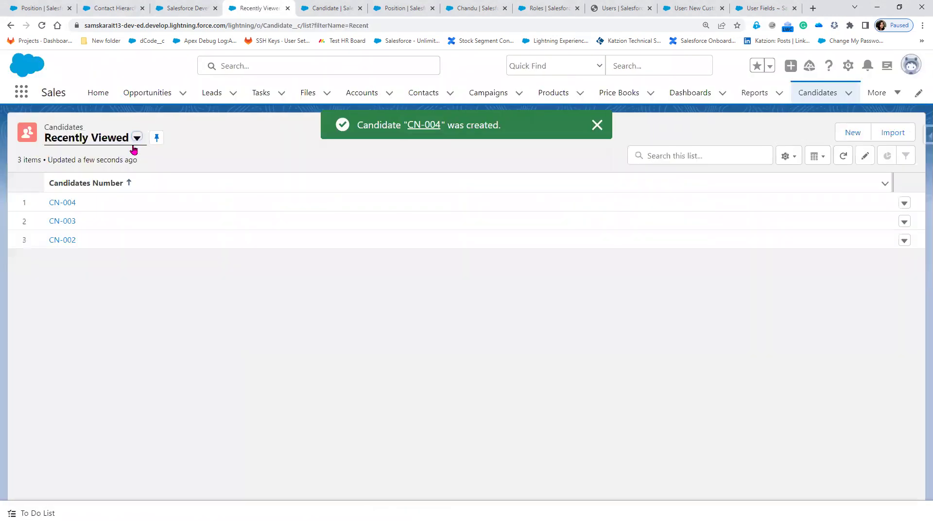
click(137, 140)
key(Return)
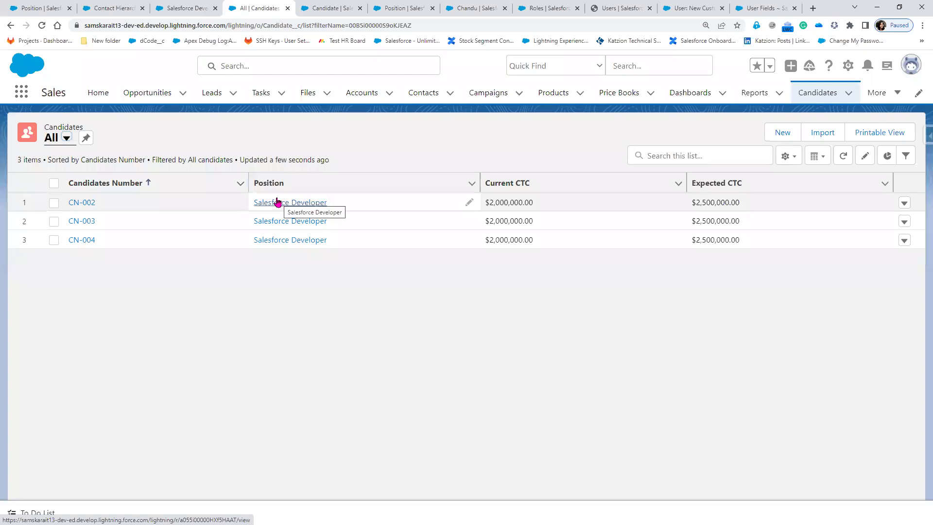
- Add Notice Period to the All list view's visible fields, place it directly after Position, and save
click(788, 159)
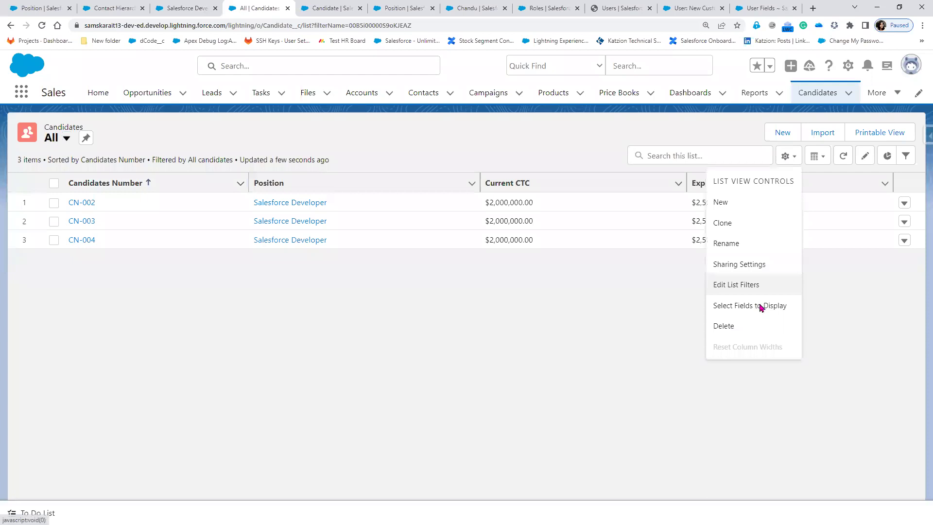
click(761, 306)
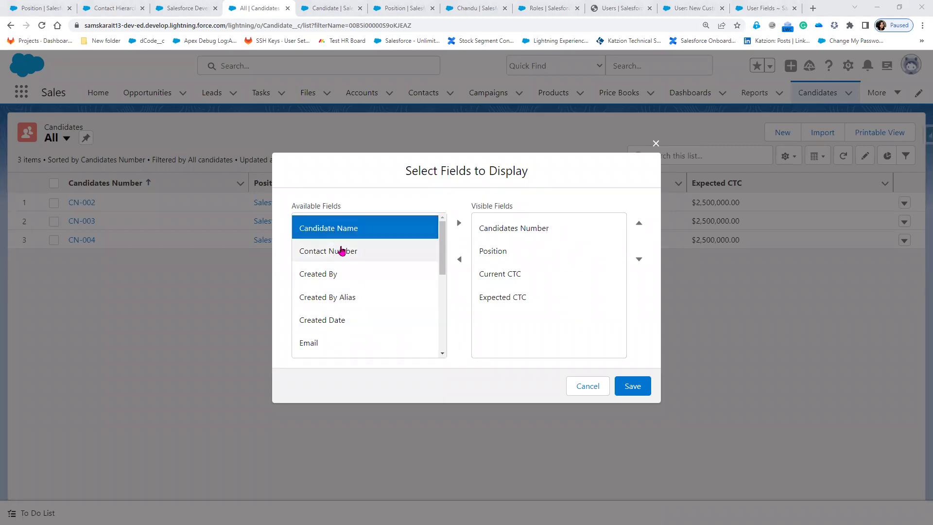
scroll(360, 330, down, 3)
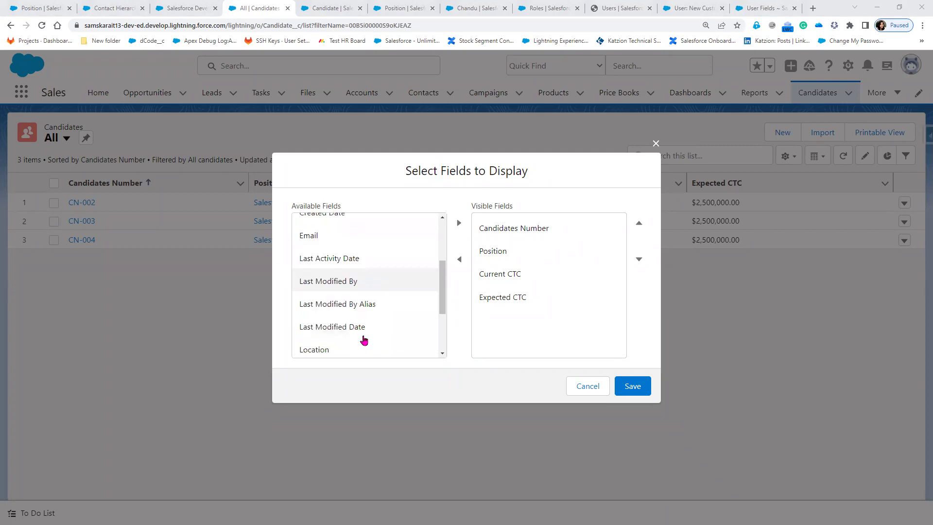
click(348, 332)
click(459, 222)
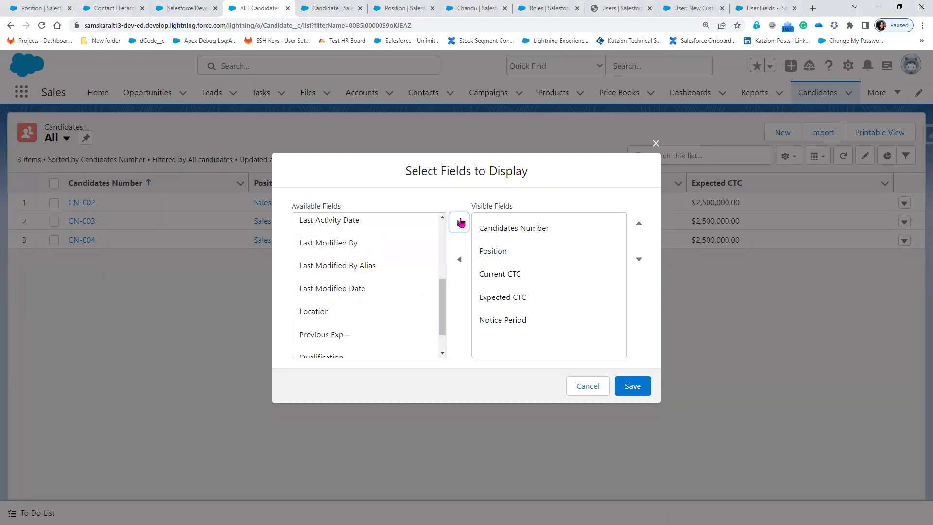
click(547, 323)
click(639, 223)
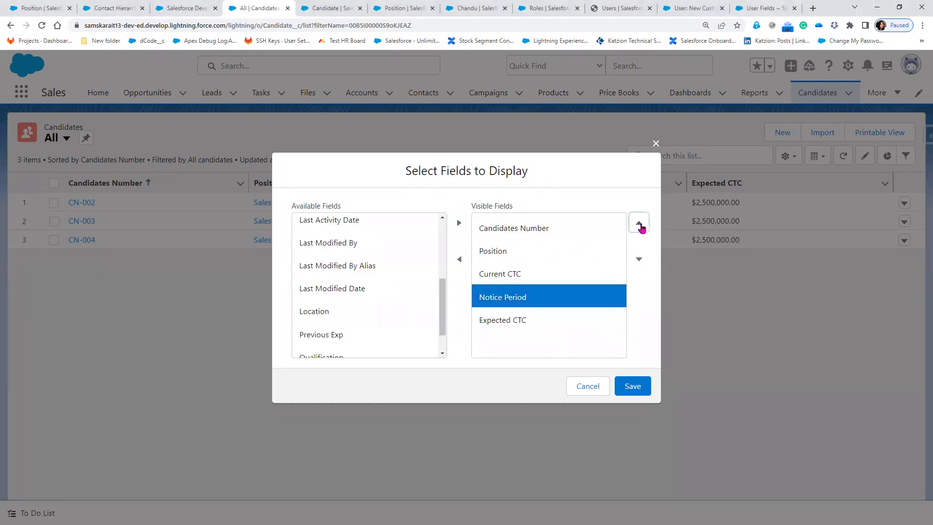
click(639, 223)
click(633, 391)
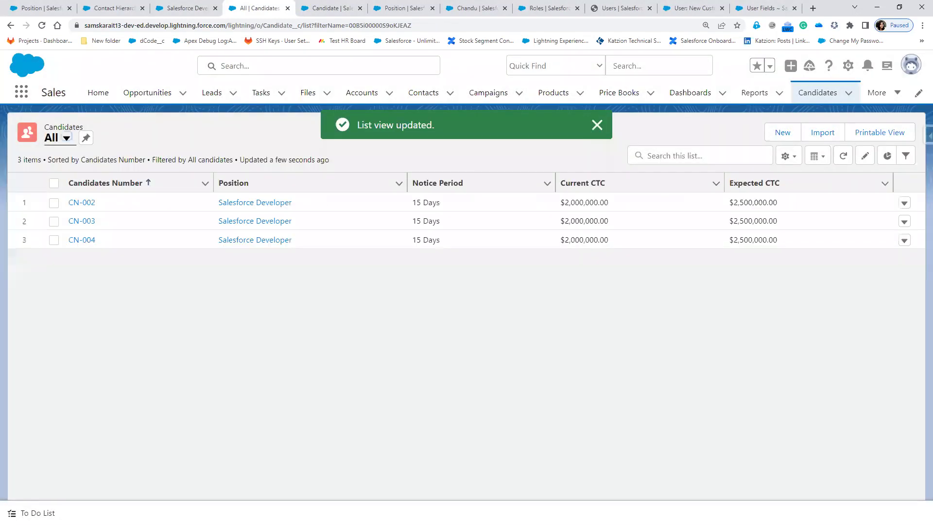
- Set the Notice Period of candidates CN-002 and CN-003 to Immediate Joinee directly in the list, and save the changes
click(543, 203)
click(539, 207)
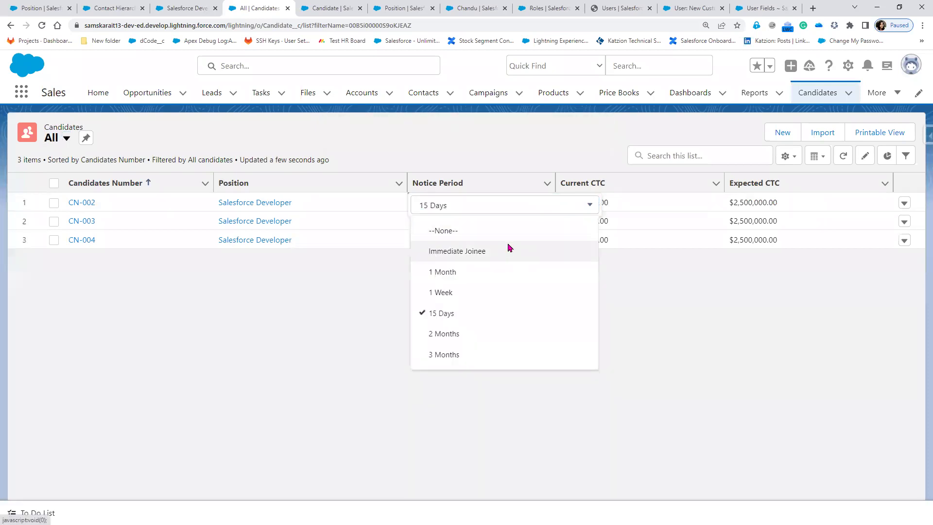
click(508, 247)
click(545, 223)
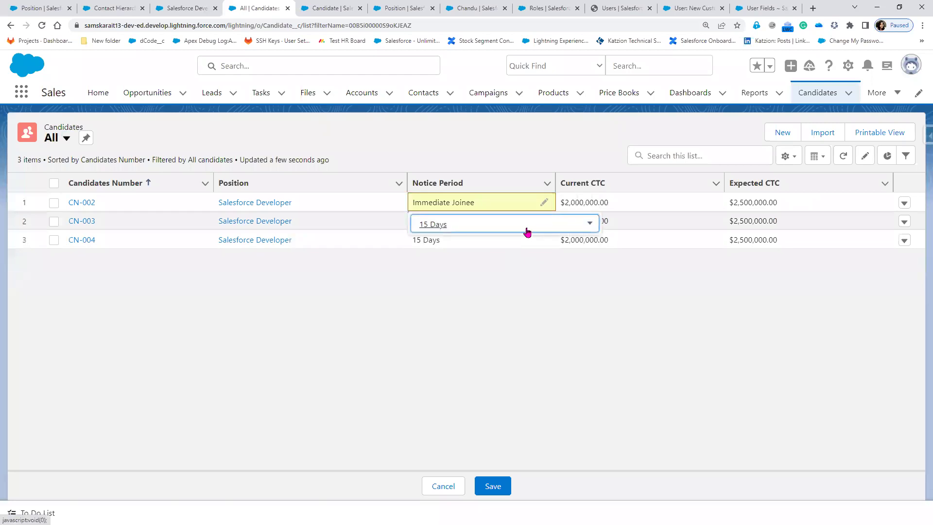
click(527, 226)
click(508, 271)
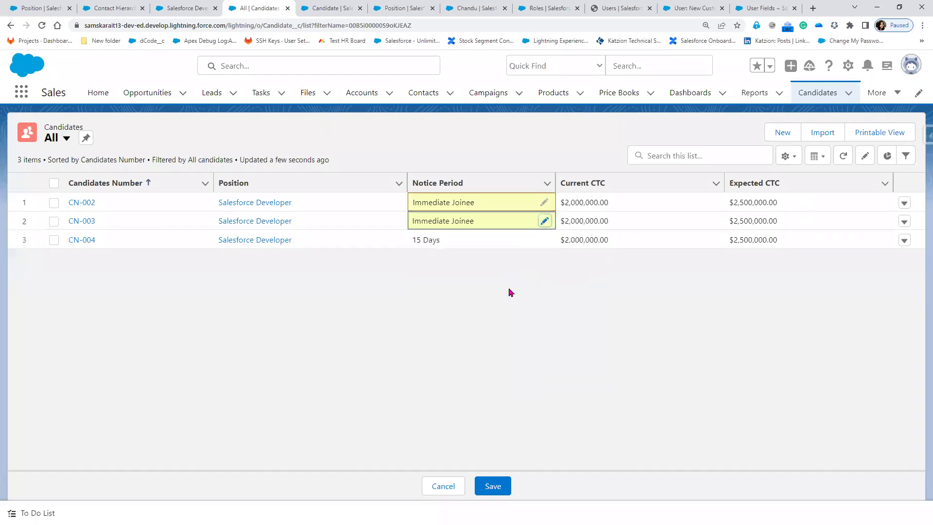
click(492, 490)
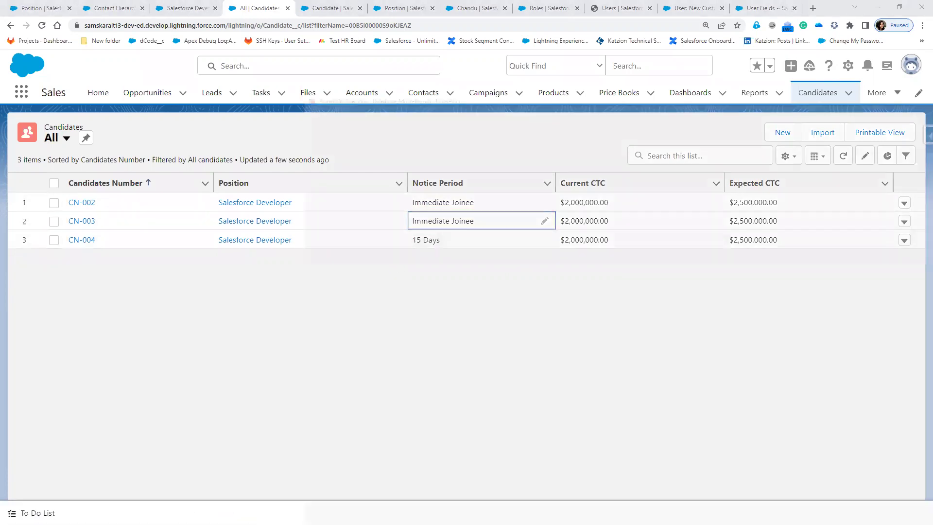
- Review the PowerPoint use case for the Immediate Joiners roll-up, and close the Candidate Notice Period field definition in Salesforce
key(alt+Tab)
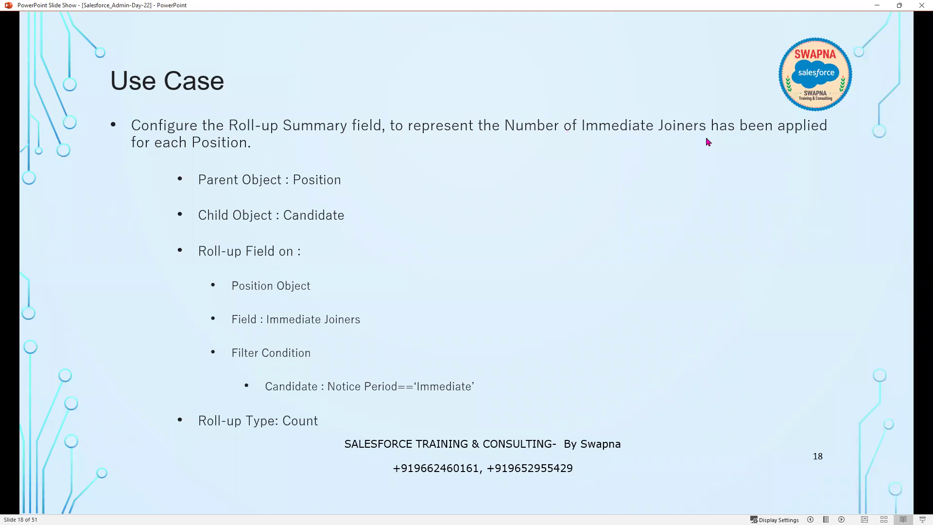
click(877, 5)
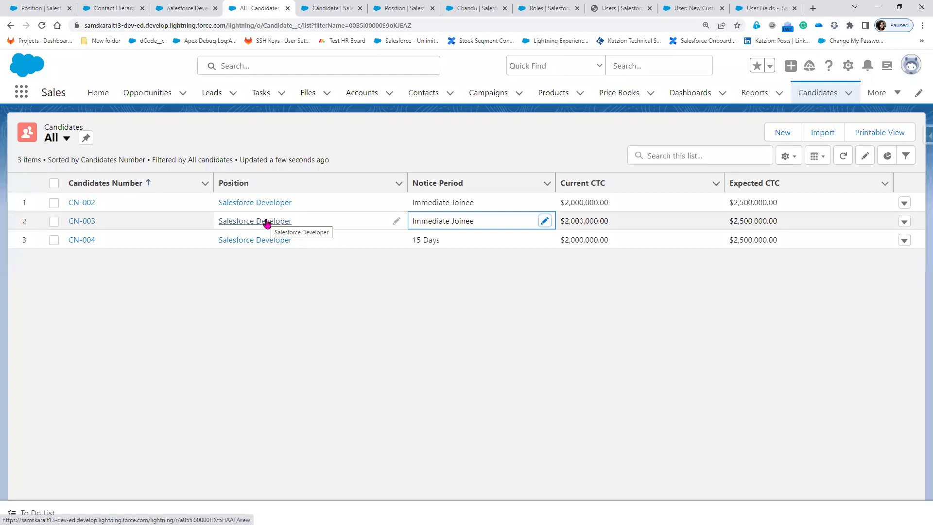
click(328, 8)
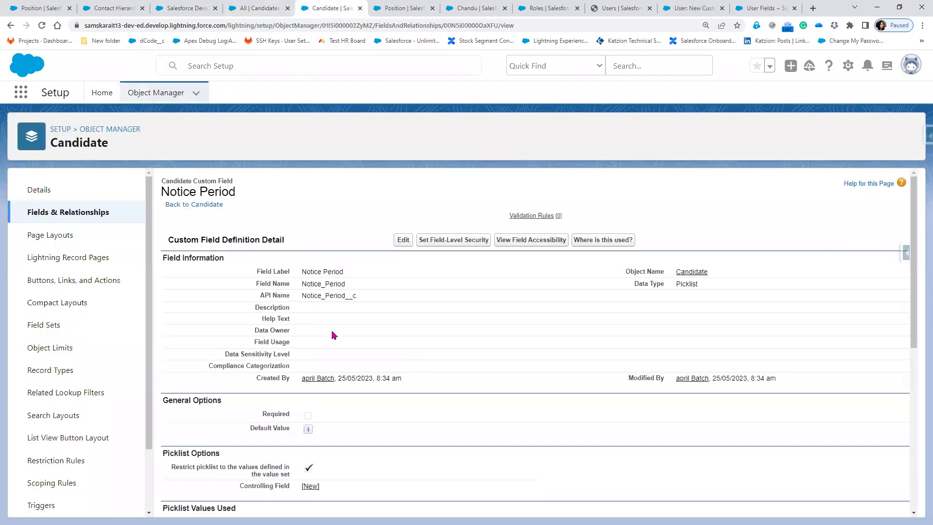
click(359, 9)
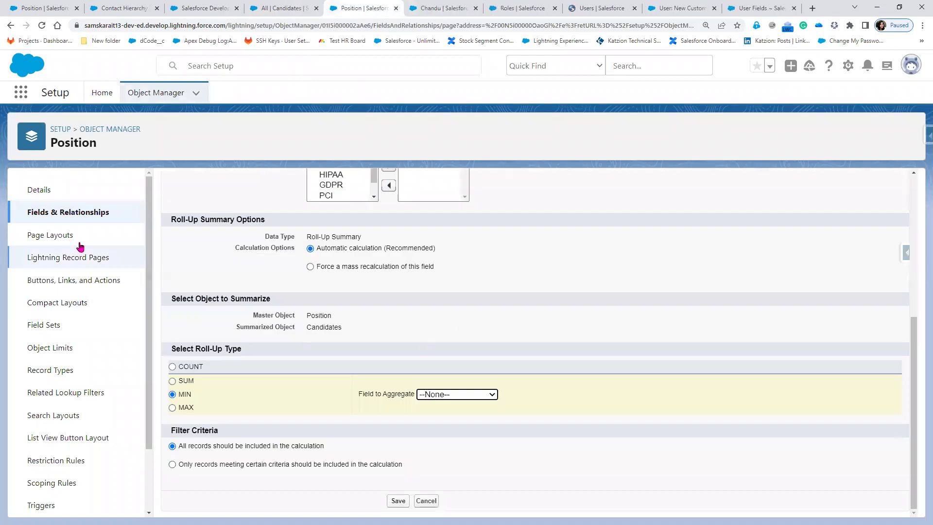
- Start a new Roll-Up Summary custom field on the Position object, label it "Immediate Joiners", and proceed to the summary calculation
click(75, 219)
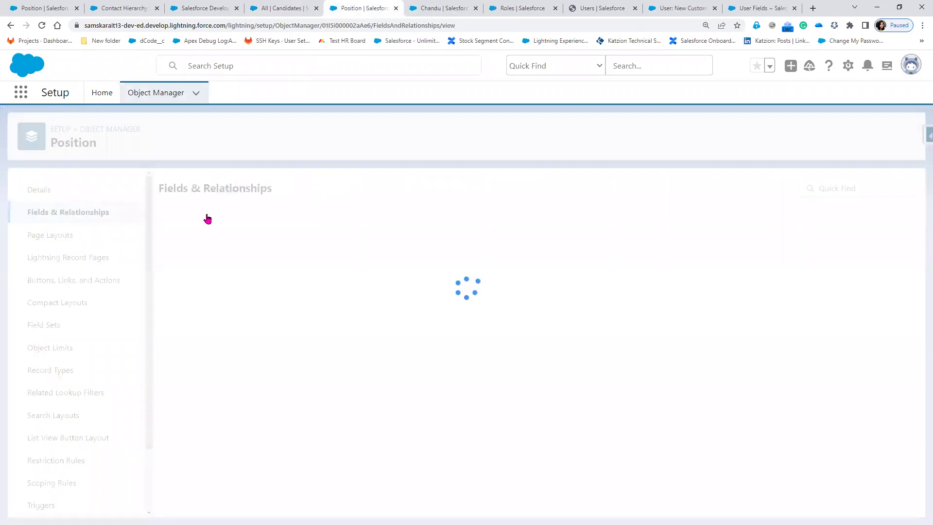
click(664, 190)
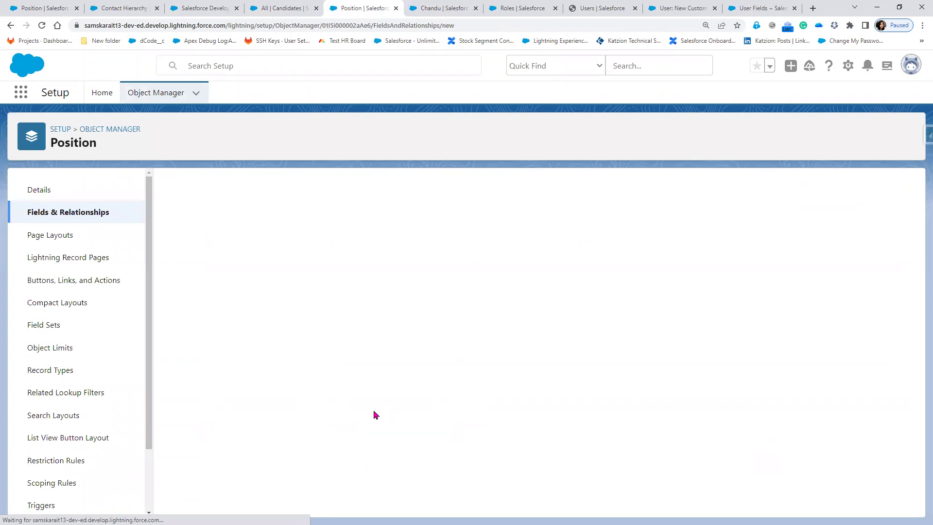
click(207, 385)
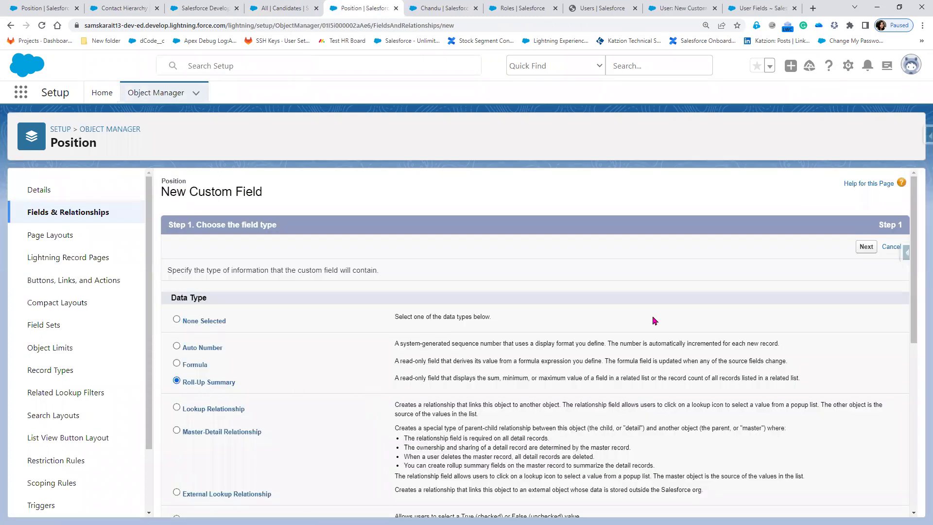
click(866, 247)
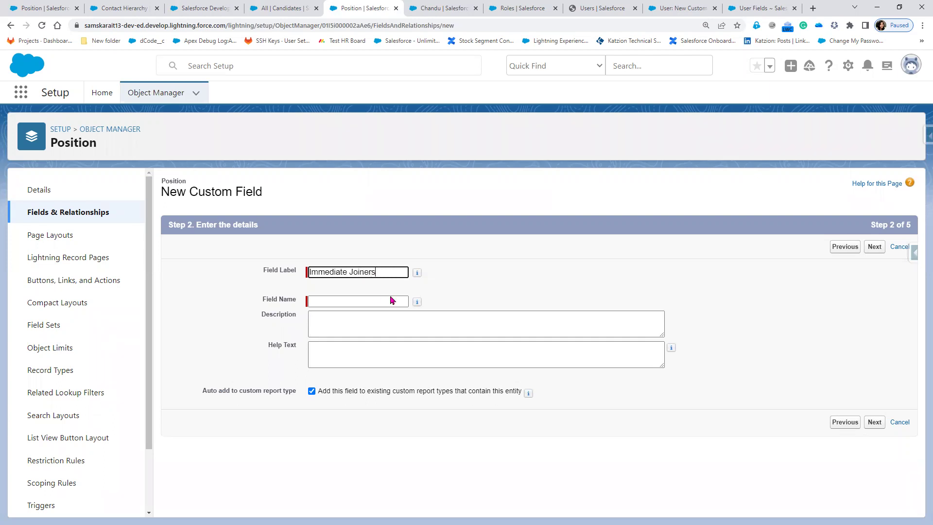
click(544, 297)
click(879, 425)
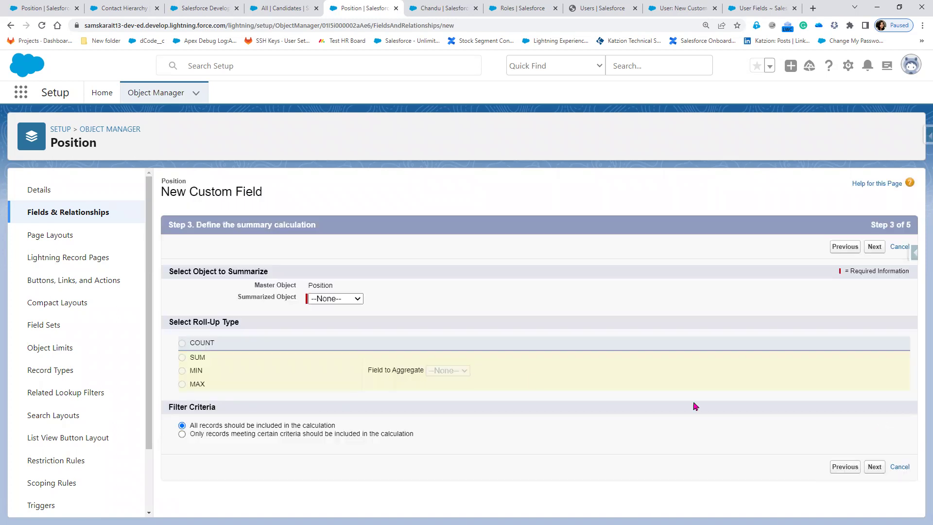
- Summarize the Candidates object with the COUNT roll-up type, including only records that meet certain criteria
click(338, 300)
click(343, 319)
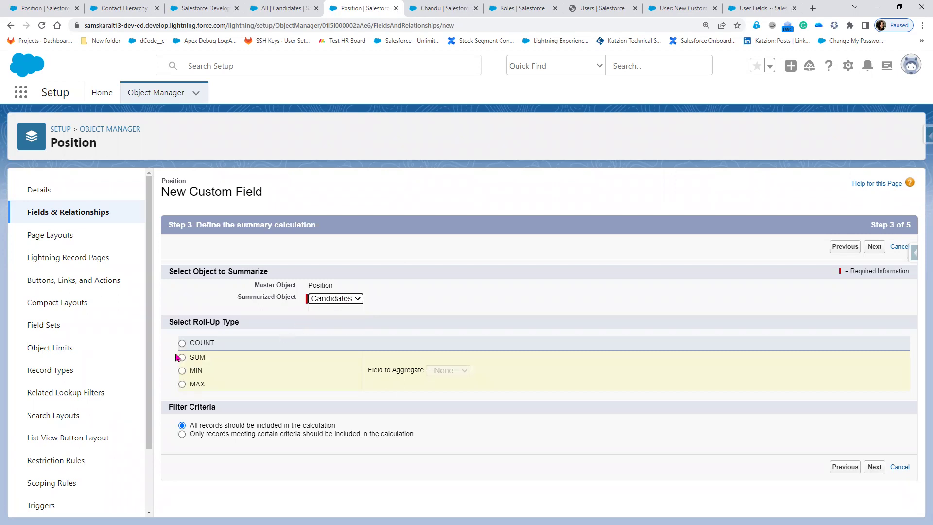
click(204, 350)
click(263, 439)
scroll(515, 433, down, 1)
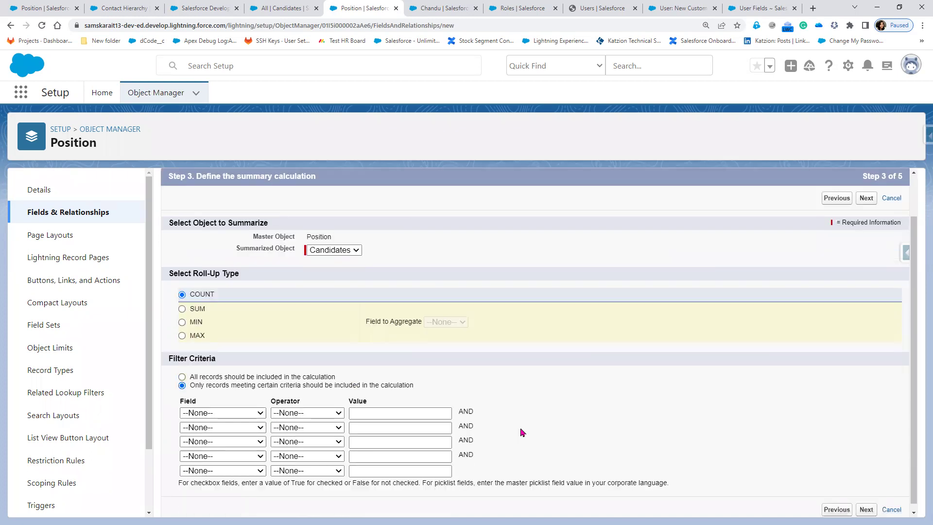
- Define the roll-up filter as Notice Period equals Immediate Joinee, picking the value from the picklist lookup
click(251, 407)
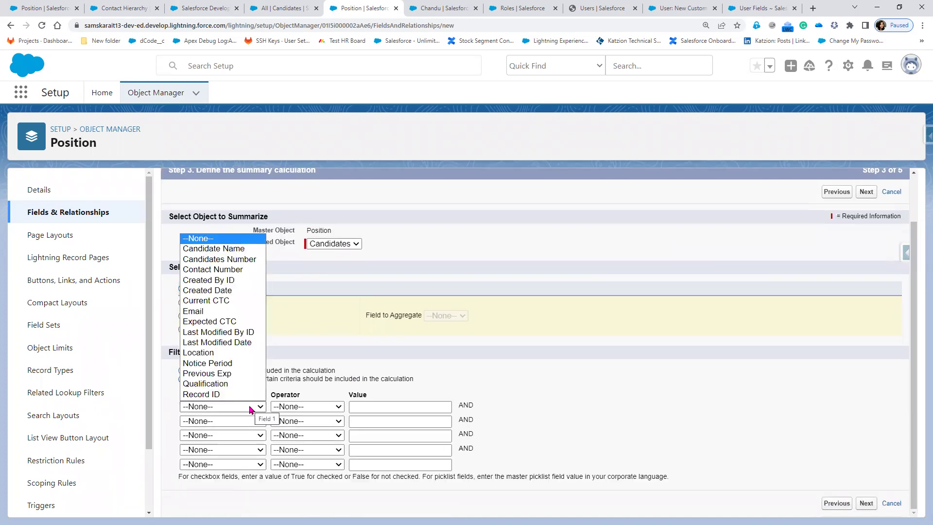
click(242, 362)
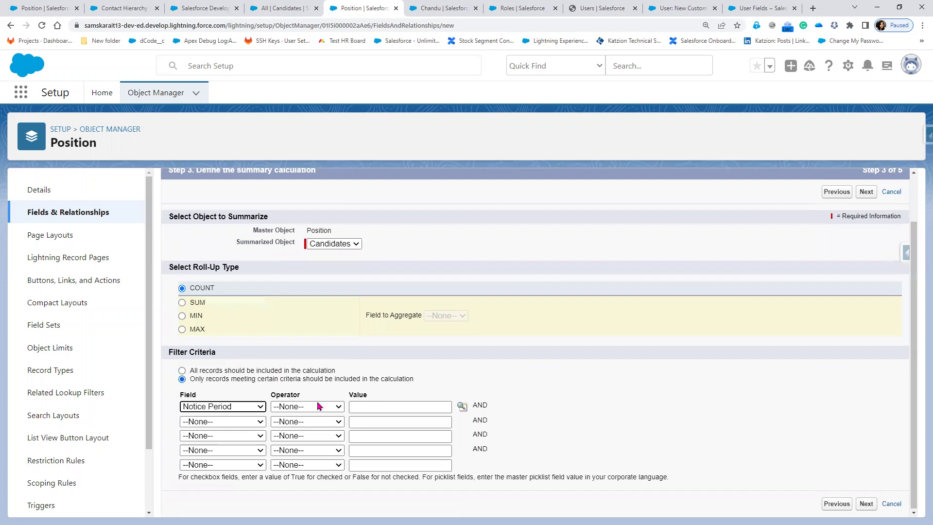
click(320, 406)
click(309, 428)
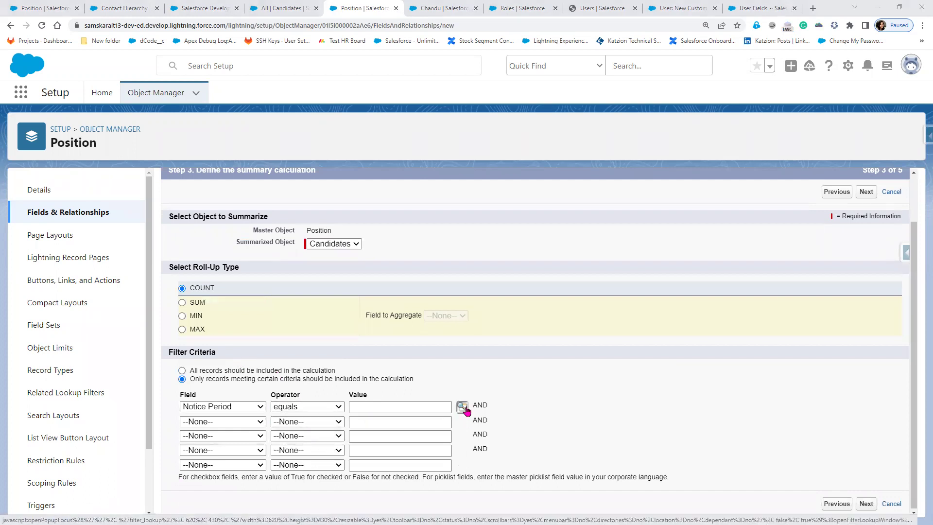
click(465, 411)
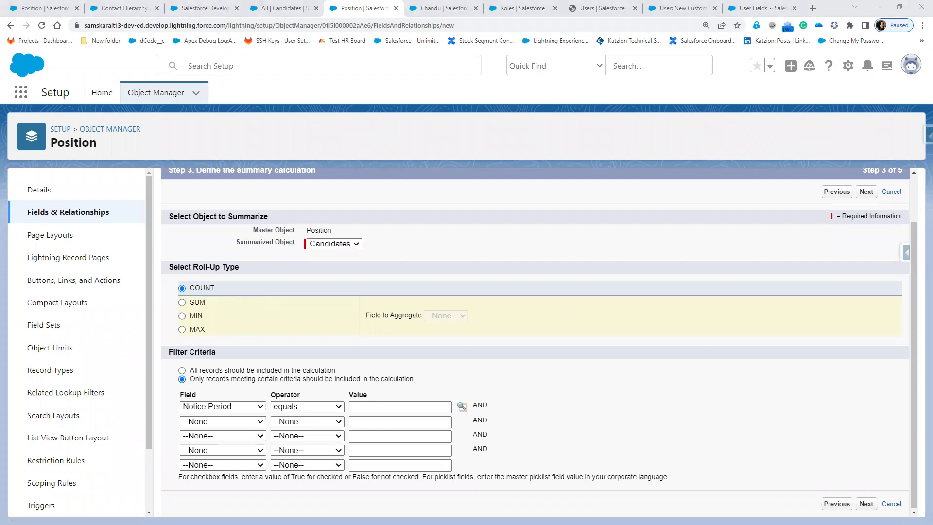
click(532, 163)
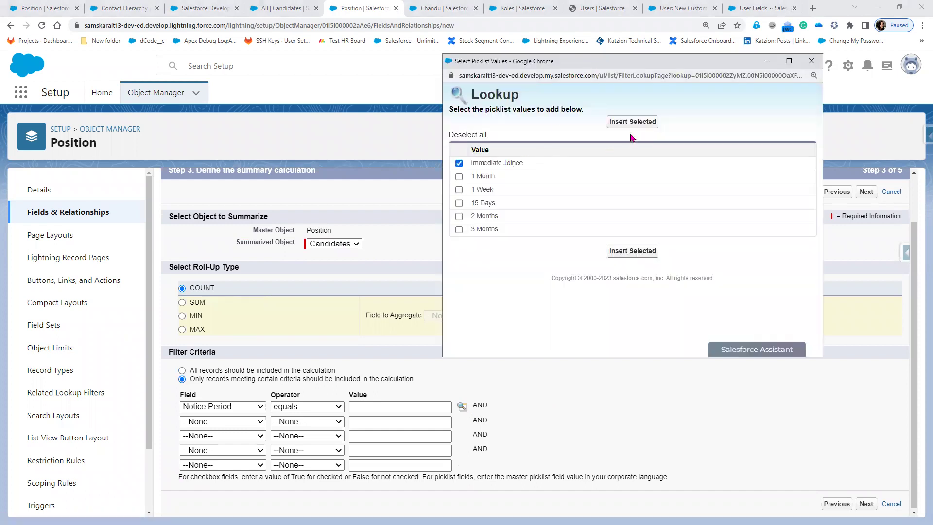
click(633, 122)
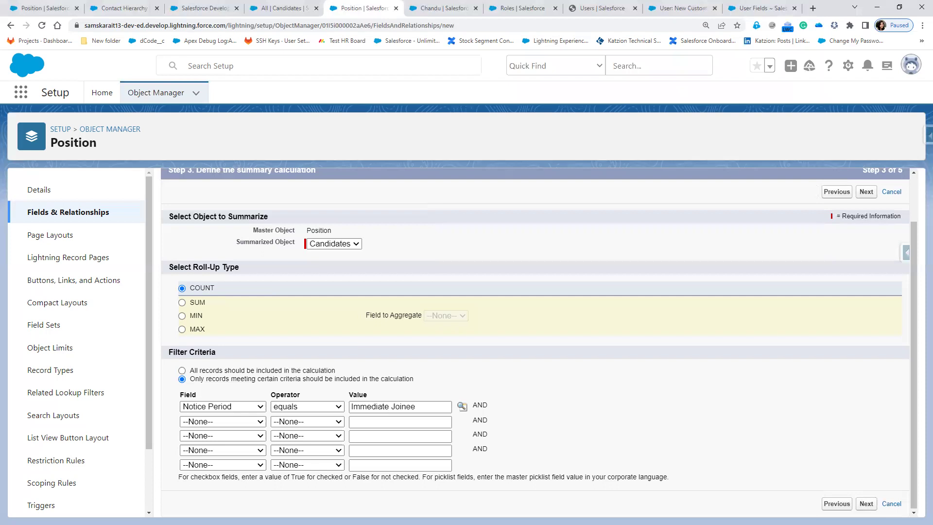
- Accept the default field-level security and page layouts for the Immediate Joiners field, and save it
click(866, 504)
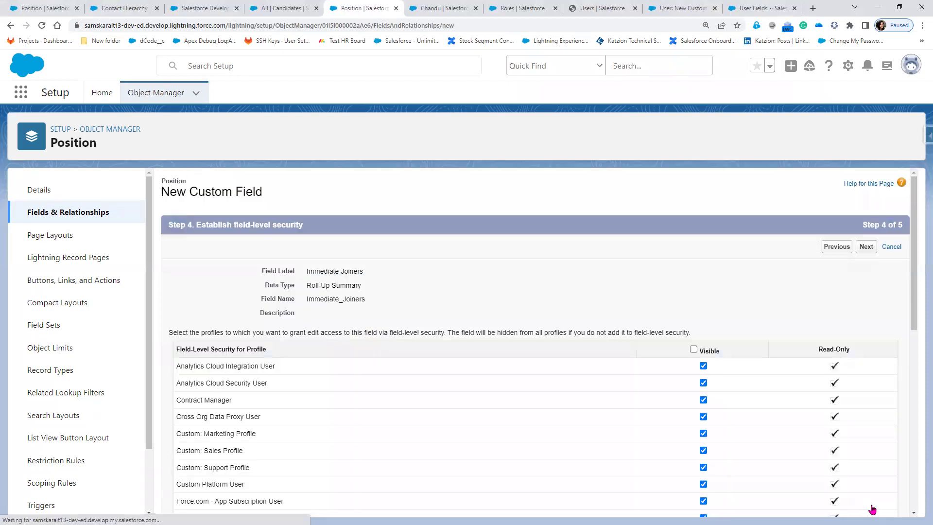
click(866, 247)
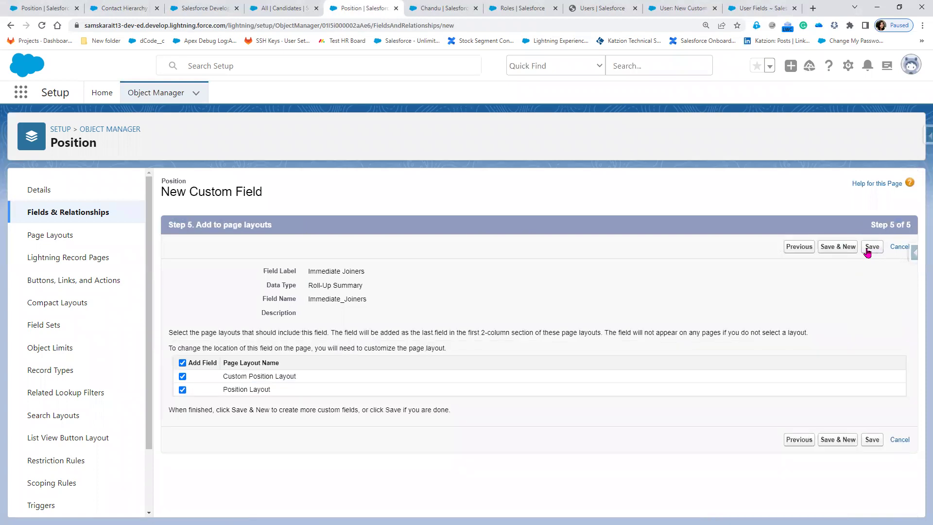
click(868, 247)
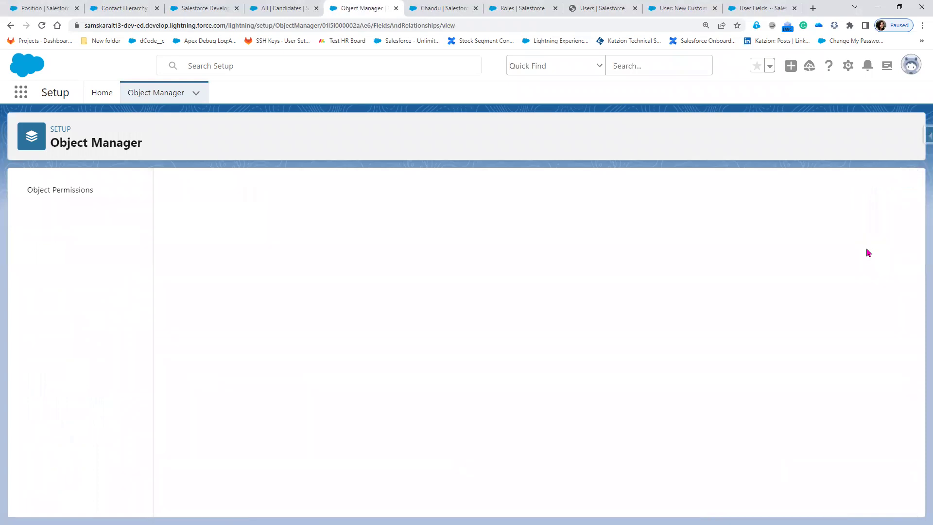
- Return to the Salesforce Developer position record and show its details
click(269, 8)
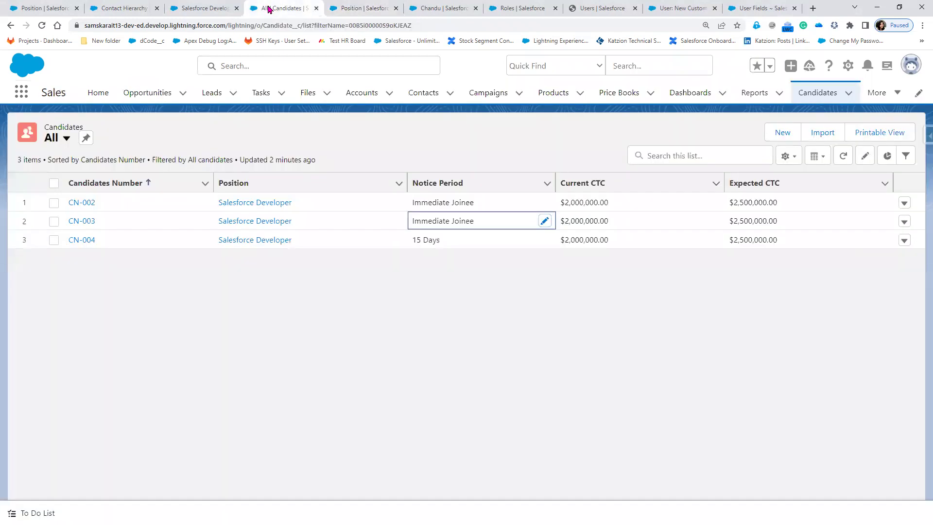
click(362, 6)
click(279, 9)
click(195, 11)
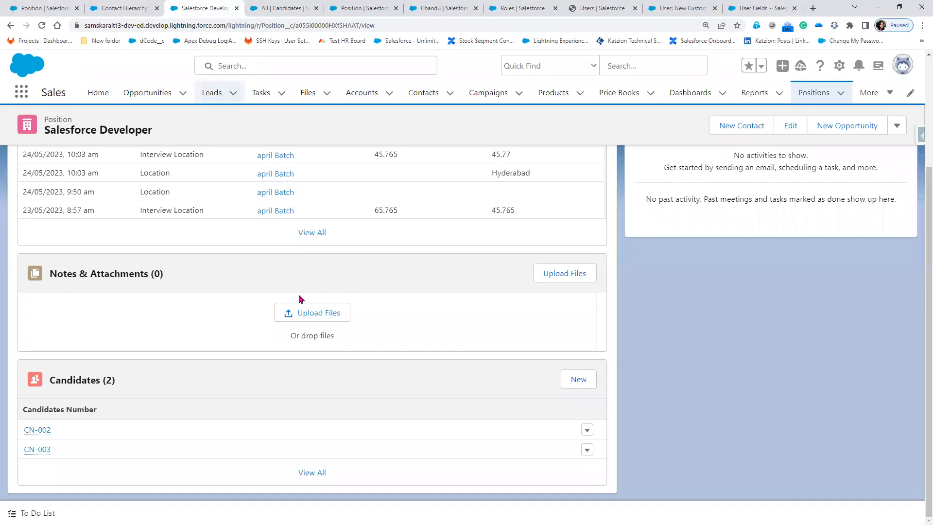
scroll(299, 299, up, 5)
click(97, 185)
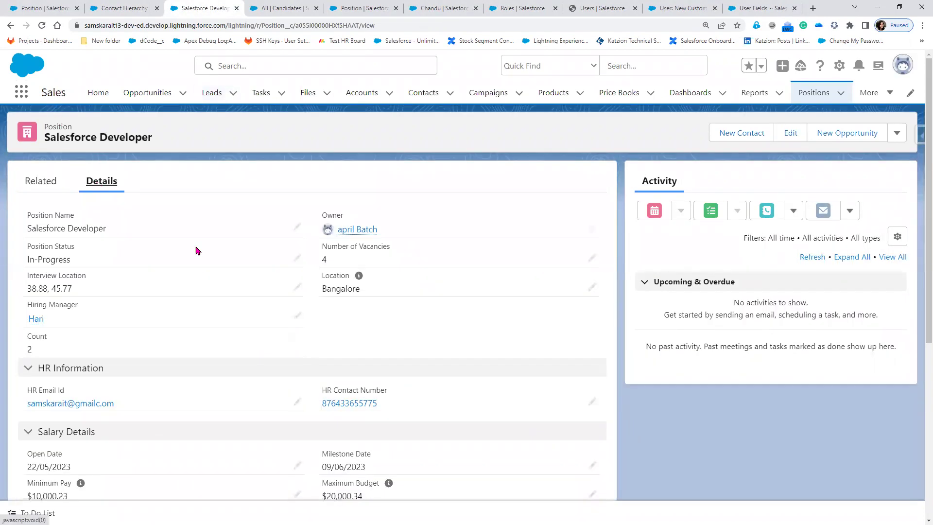
- Open the browser's developer tools on the position record, and reload the page with an emptied cache
right_click(238, 185)
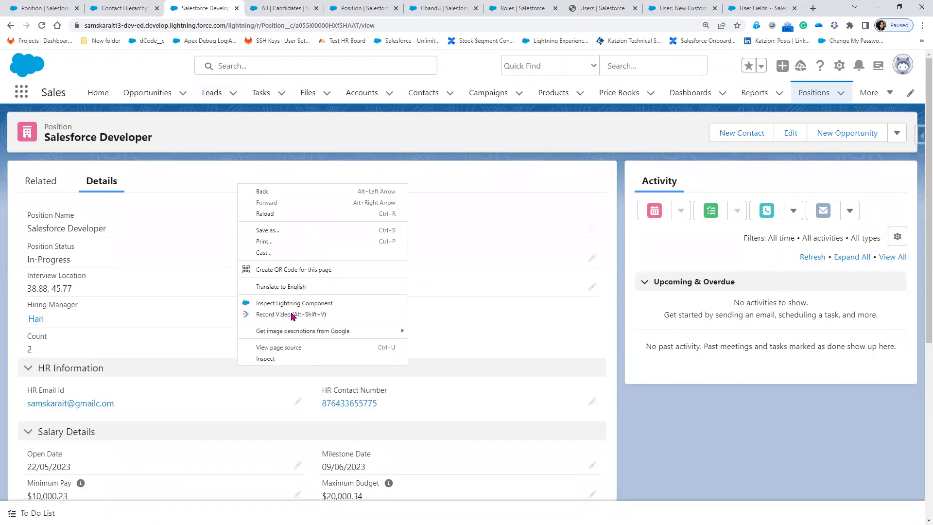
click(289, 357)
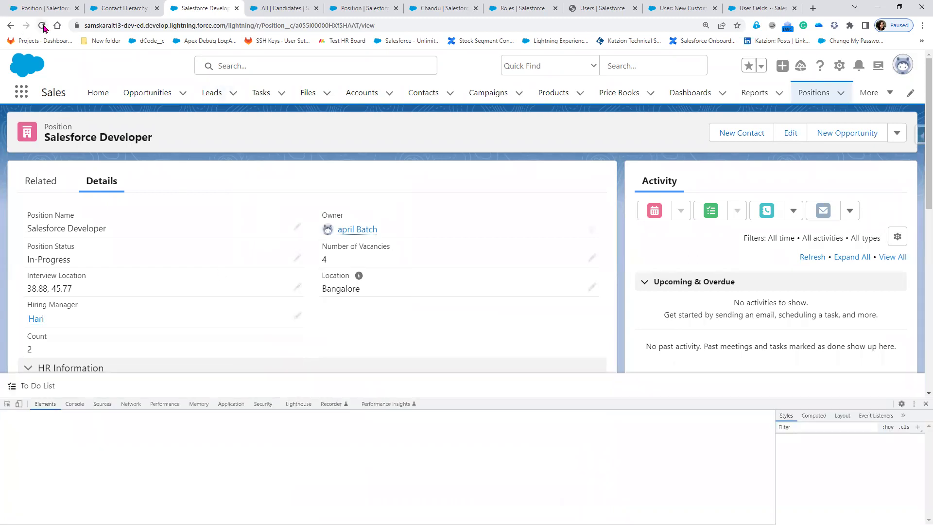
right_click(43, 25)
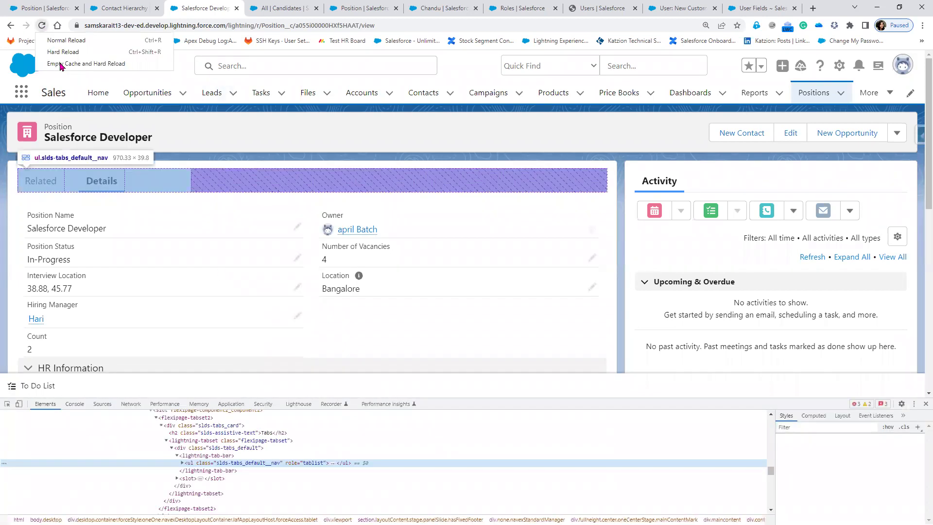
click(61, 65)
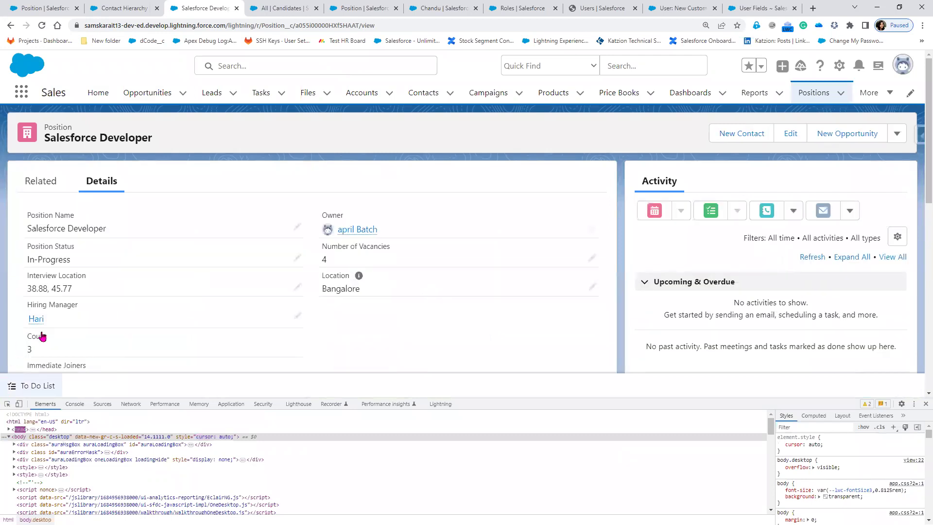
- Compare the record's Count and Immediate Joiners values with its related Candidates list, and close the developer tools
scroll(150, 354, down, 2)
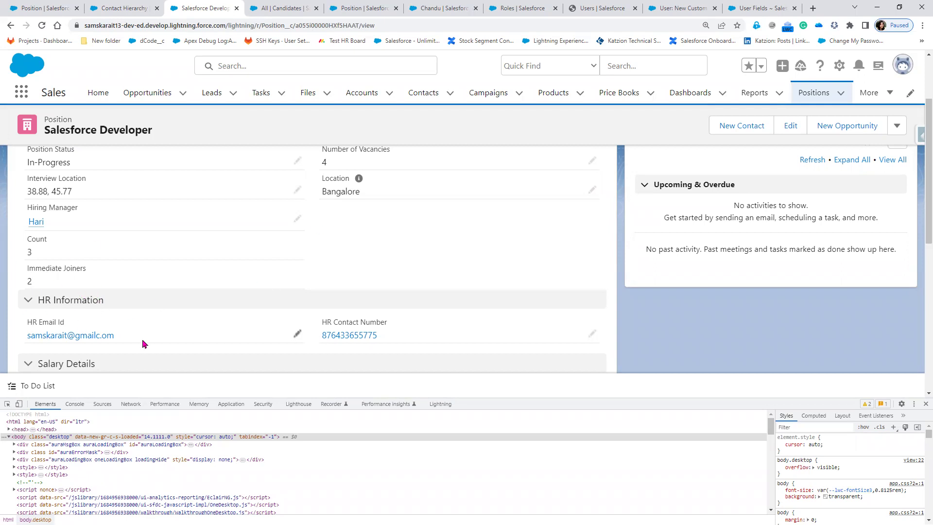
scroll(142, 342, up, 3)
click(41, 183)
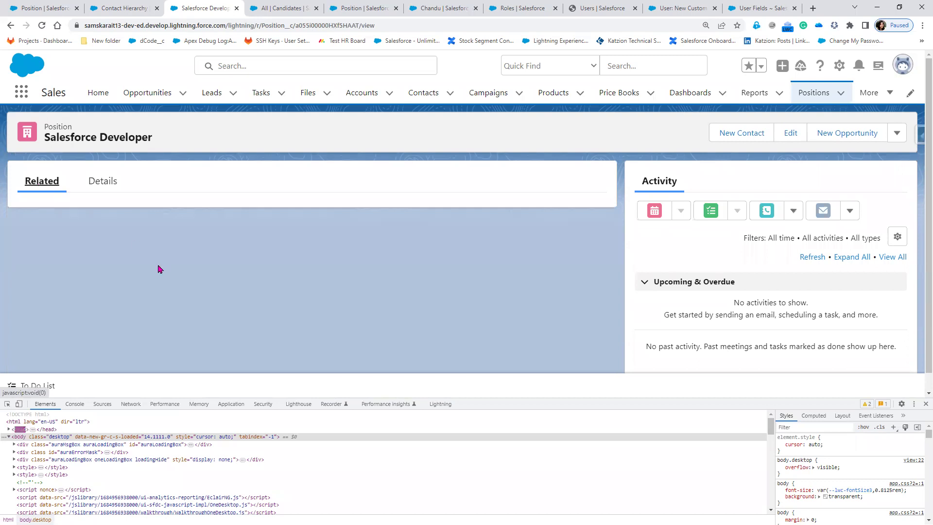
scroll(169, 290, down, 3)
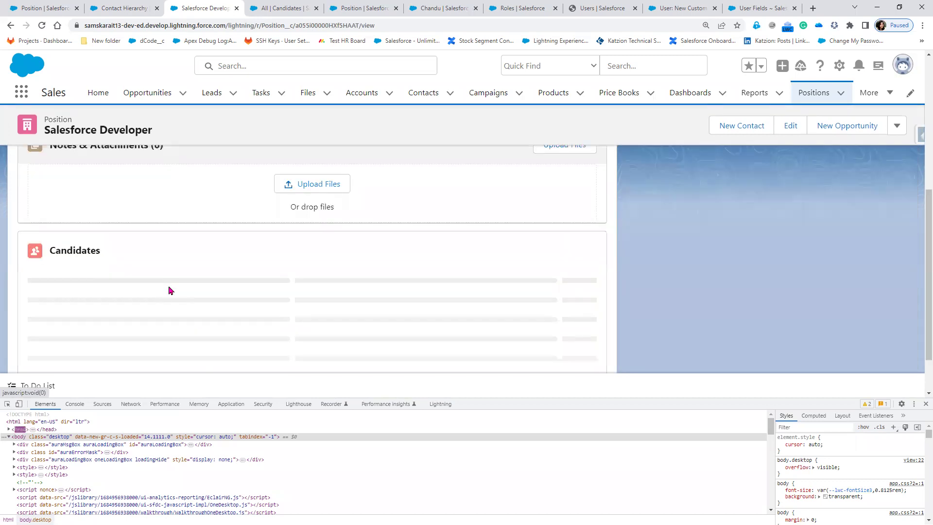
scroll(122, 323, up, 5)
scroll(195, 360, down, 2)
scroll(258, 339, down, 4)
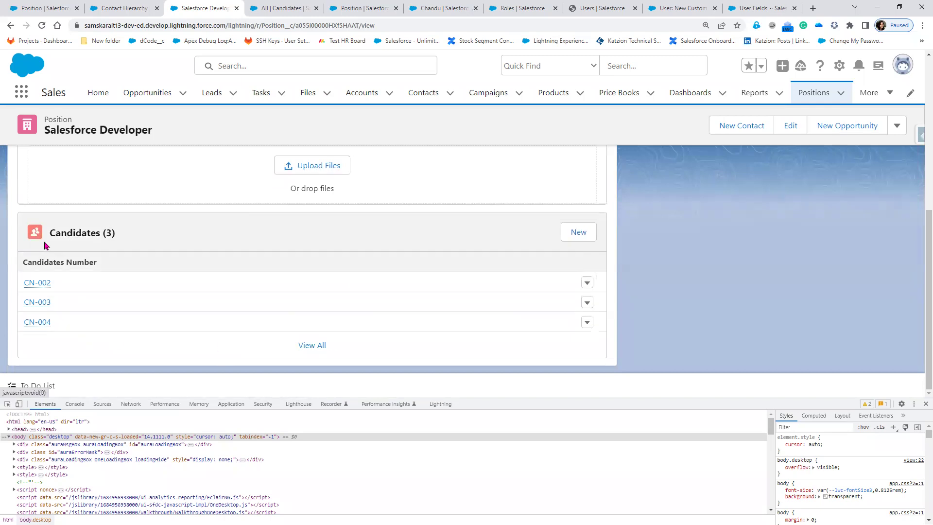
click(925, 404)
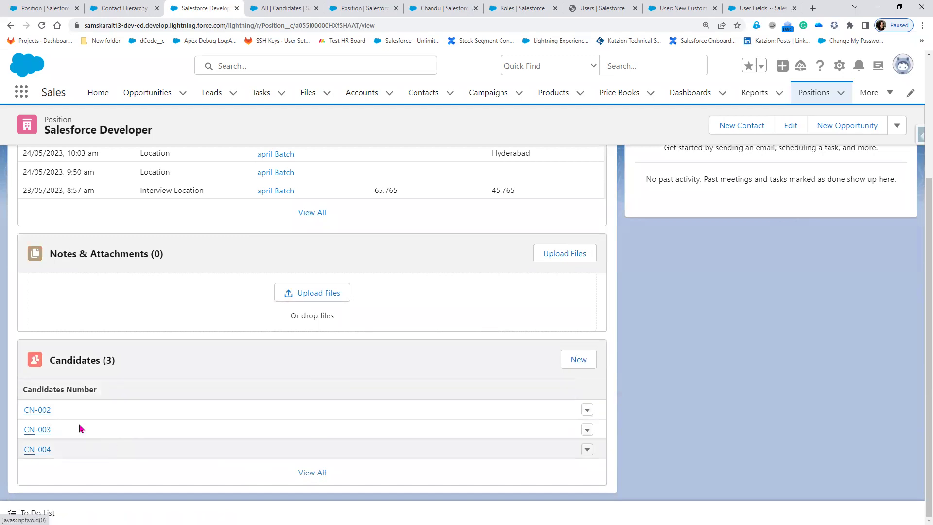
- Open the Position object's Custom Position Layout for editing, and show its related list elements
click(360, 8)
click(52, 236)
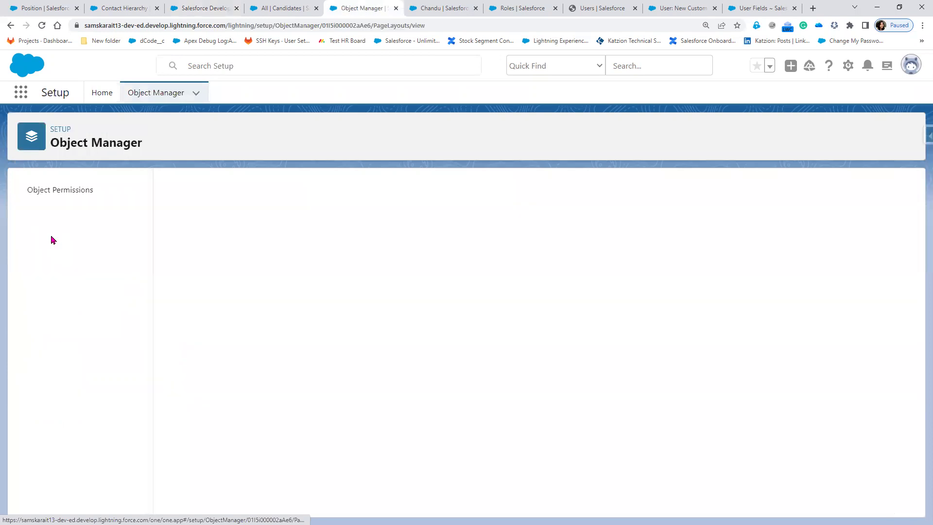
click(214, 242)
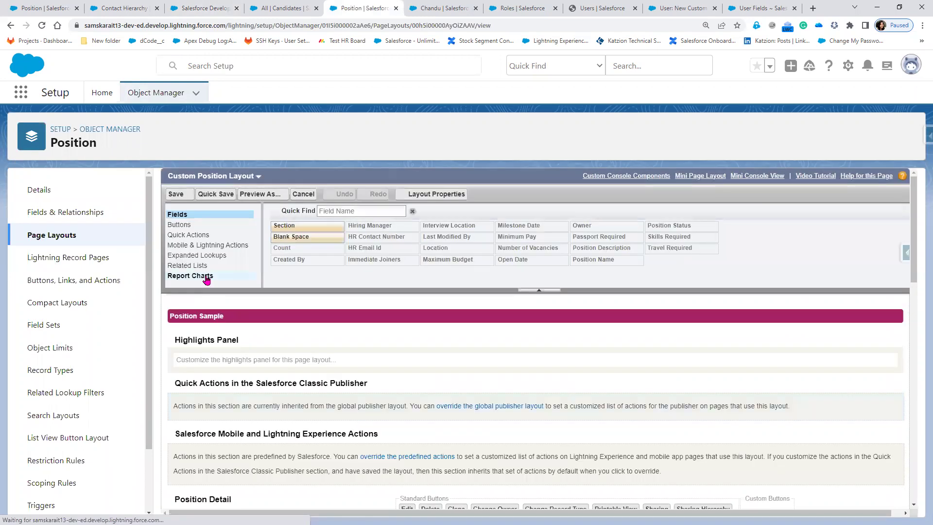
click(203, 266)
scroll(352, 430, down, 2)
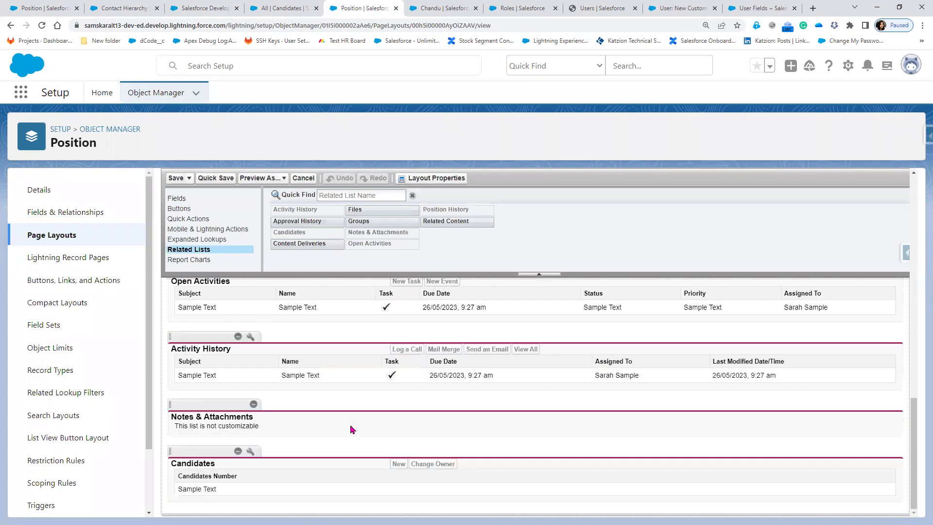
- Add Notice Period, Current CTC and Expected CTC as columns of the Candidates related list, and save the layout
click(250, 451)
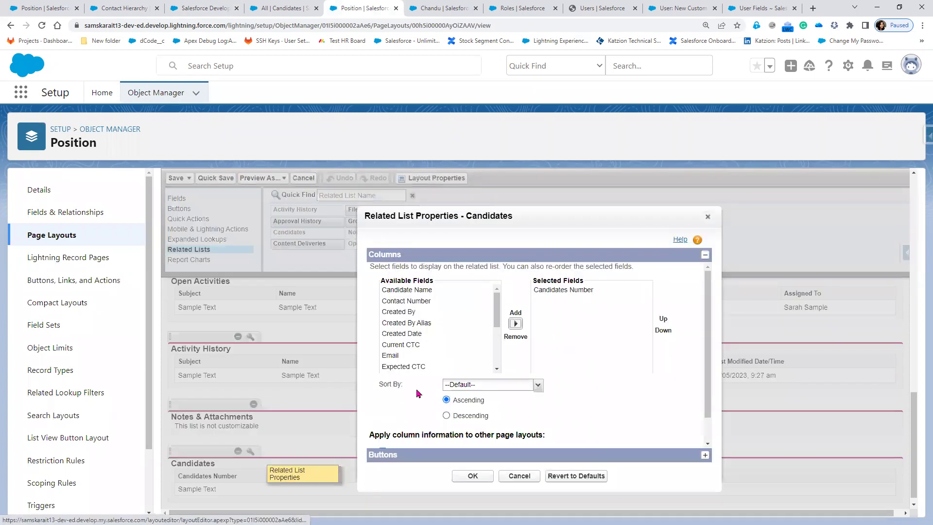
scroll(452, 343, down, 1)
scroll(452, 344, down, 2)
click(417, 335)
click(515, 317)
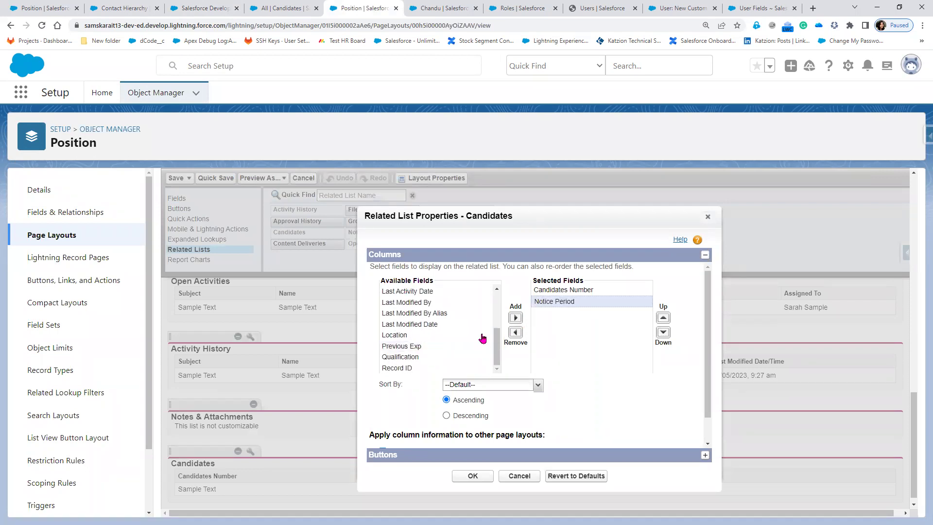
scroll(426, 354, up, 3)
click(424, 346)
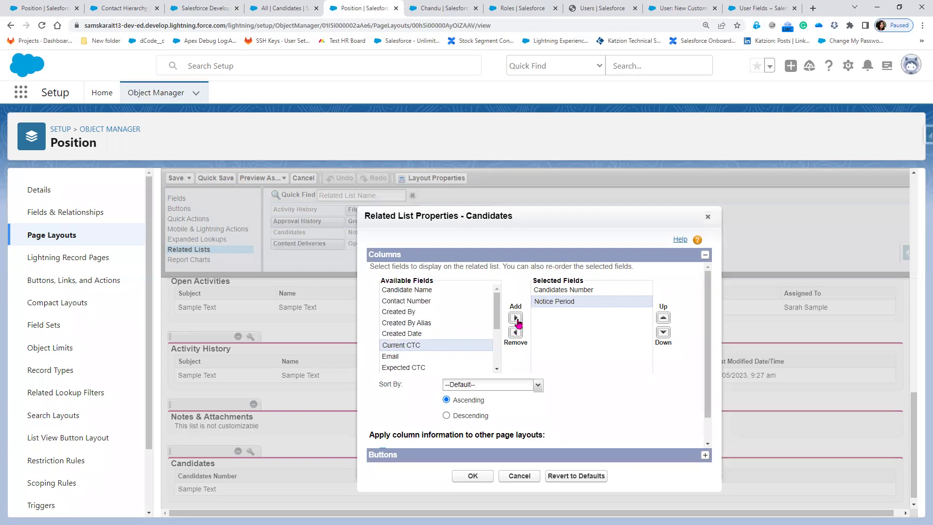
click(515, 318)
click(423, 357)
click(515, 319)
click(470, 479)
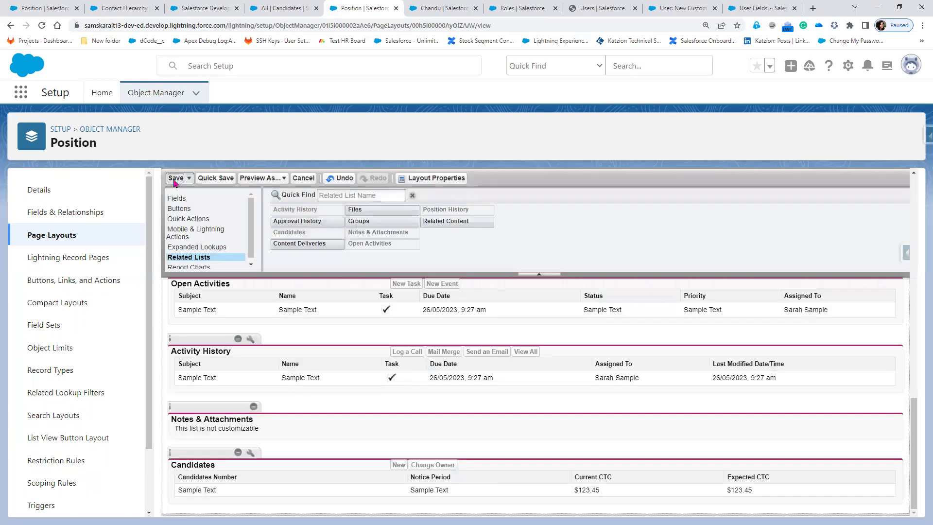
click(175, 178)
- Reload the Salesforce Developer position record, and review the Notice Period and CTC columns in its related Candidates list
click(284, 8)
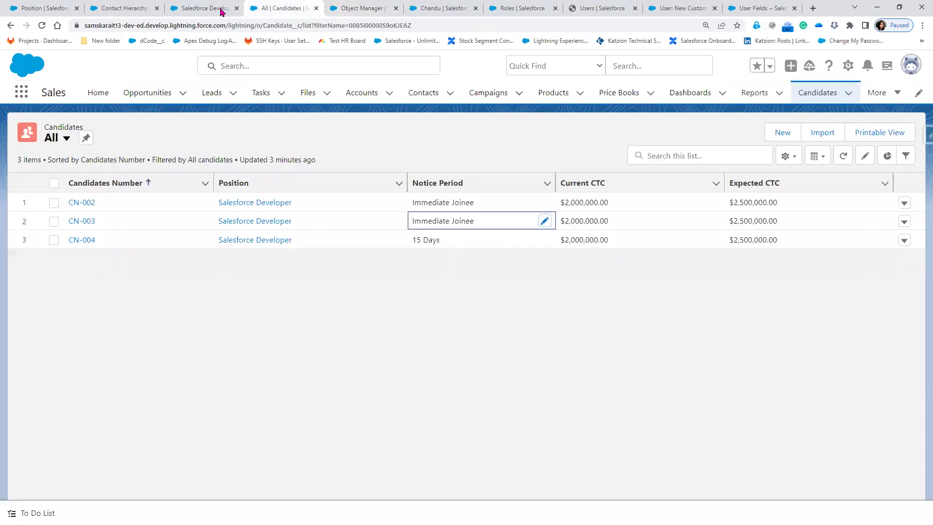
click(193, 11)
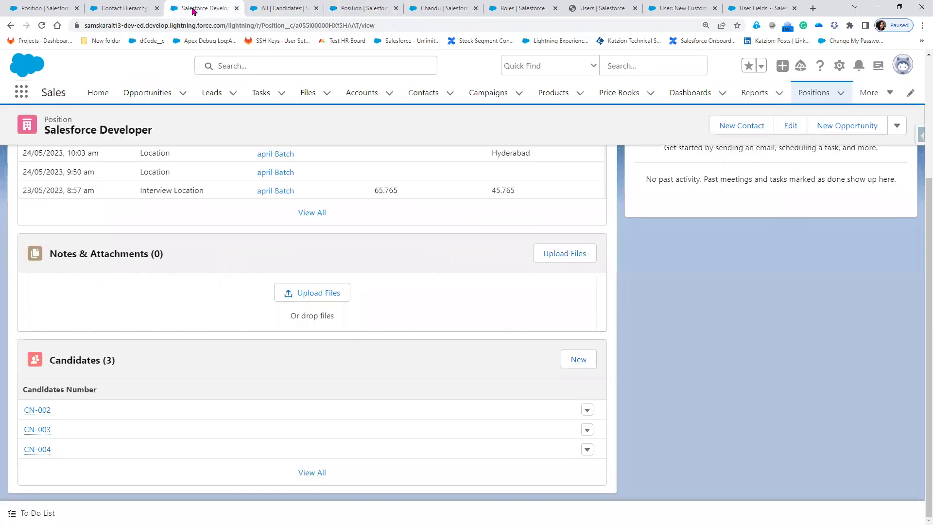
click(41, 27)
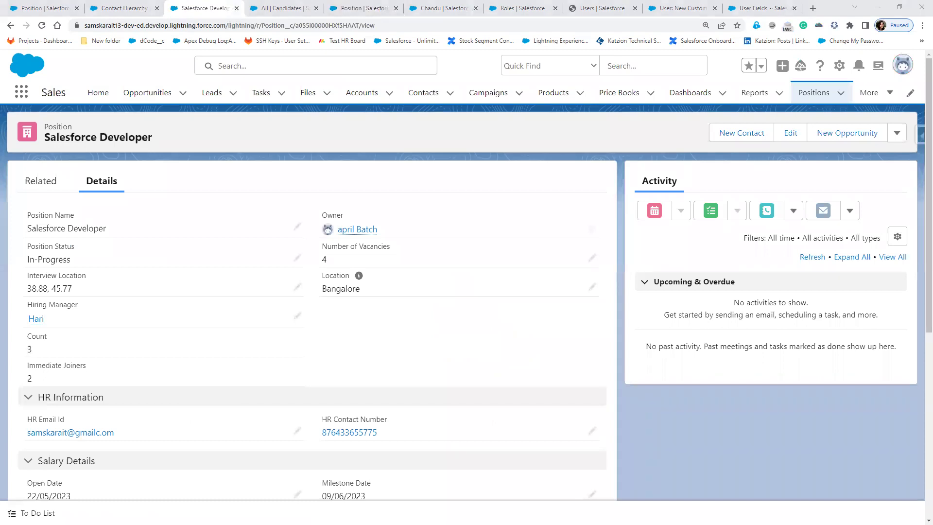
scroll(174, 470, down, 4)
scroll(165, 377, up, 4)
click(41, 185)
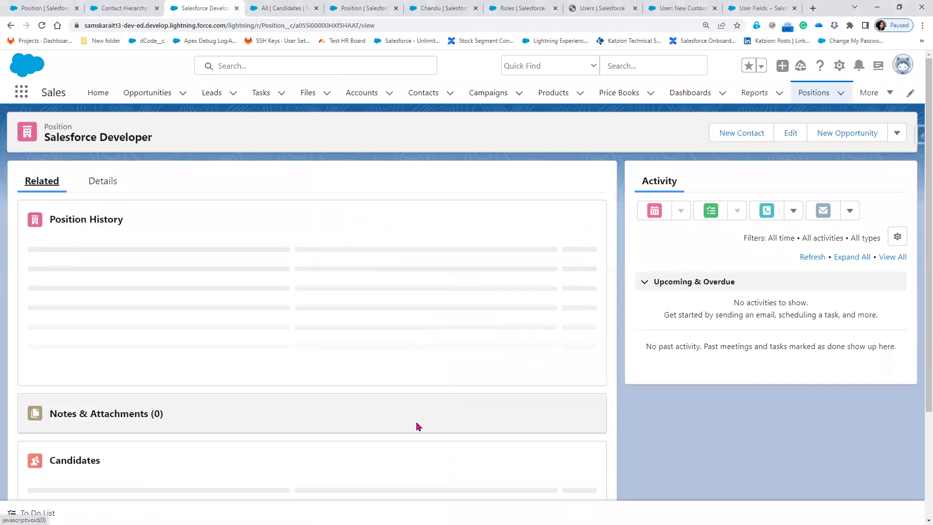
scroll(417, 427, down, 3)
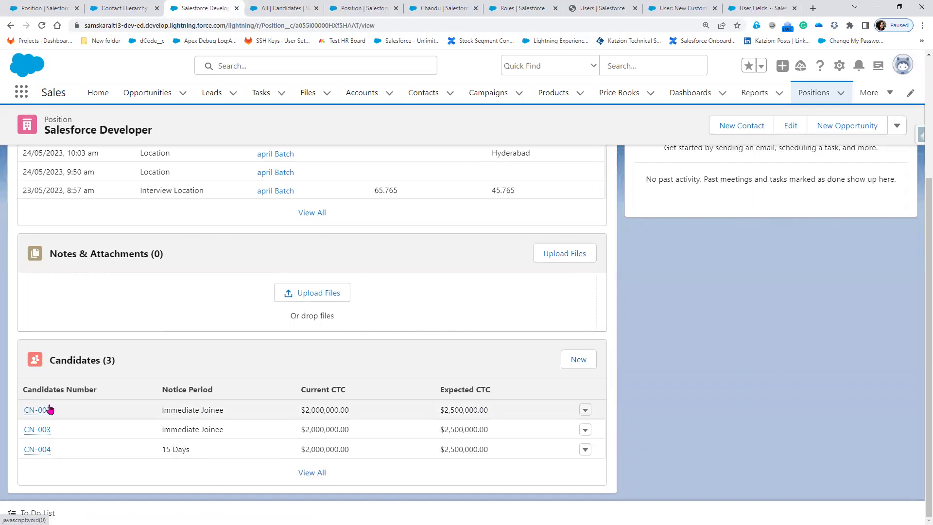
- Review the position's related Candidates, and switch to the PowerPoint slide show to present the Account roll-up summary homework on slide 19
mouse_move(48, 410)
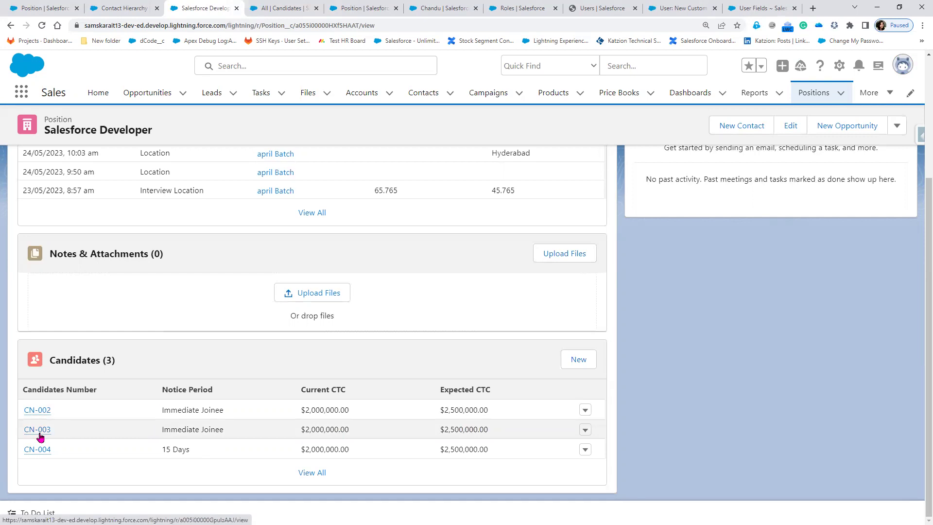
mouse_move(37, 431)
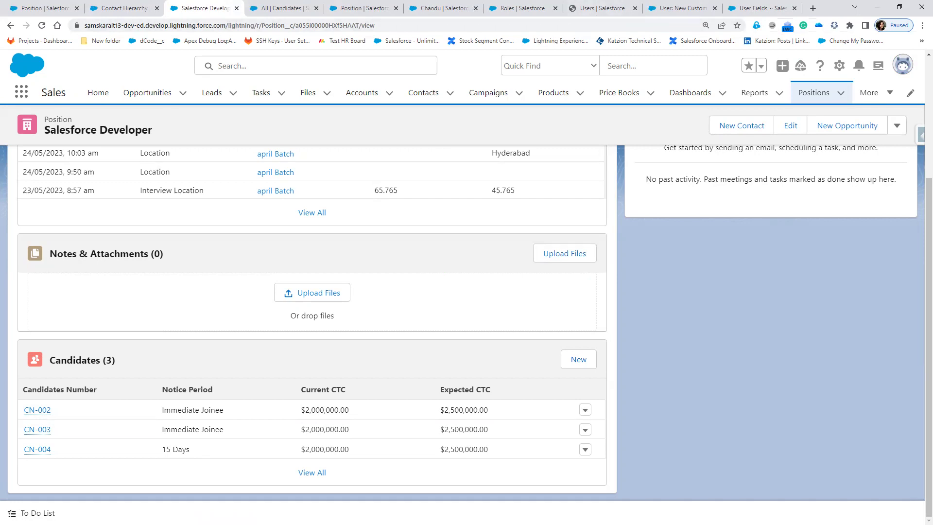
key(alt+Tab)
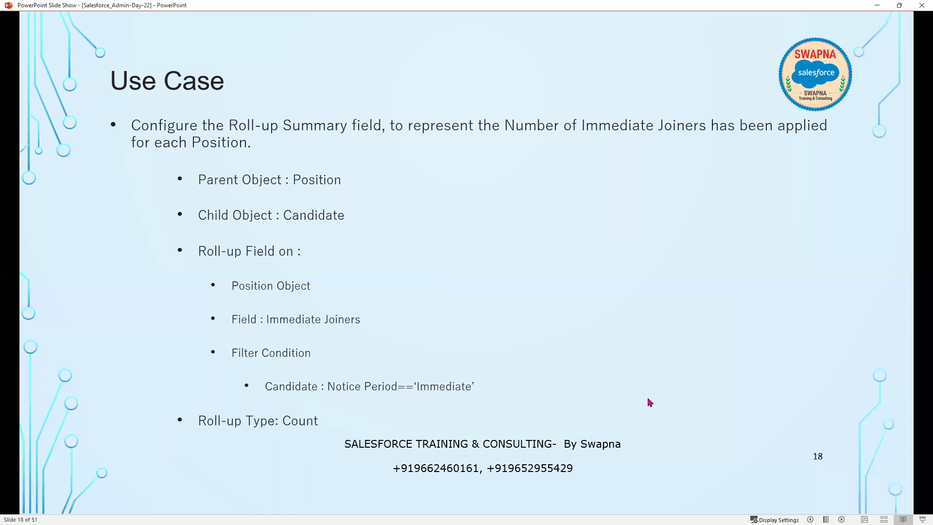
key(Right)
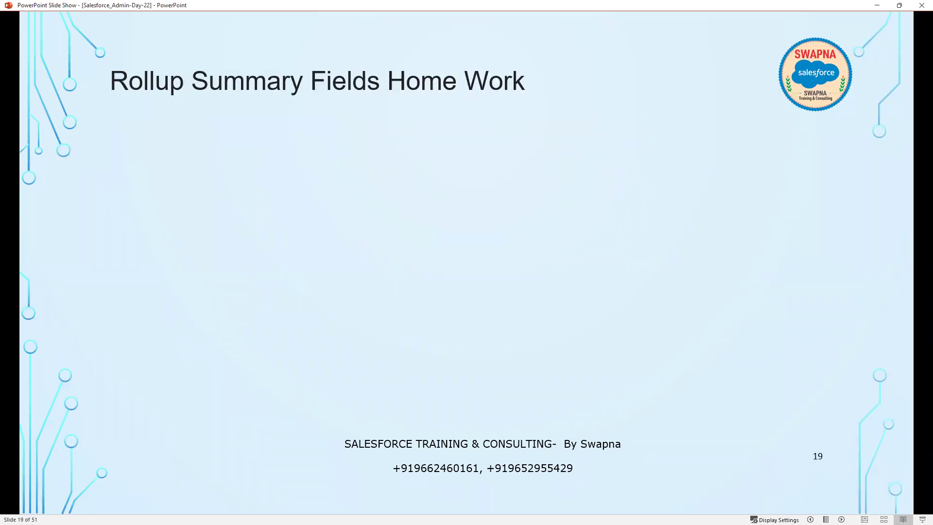
key(Right)
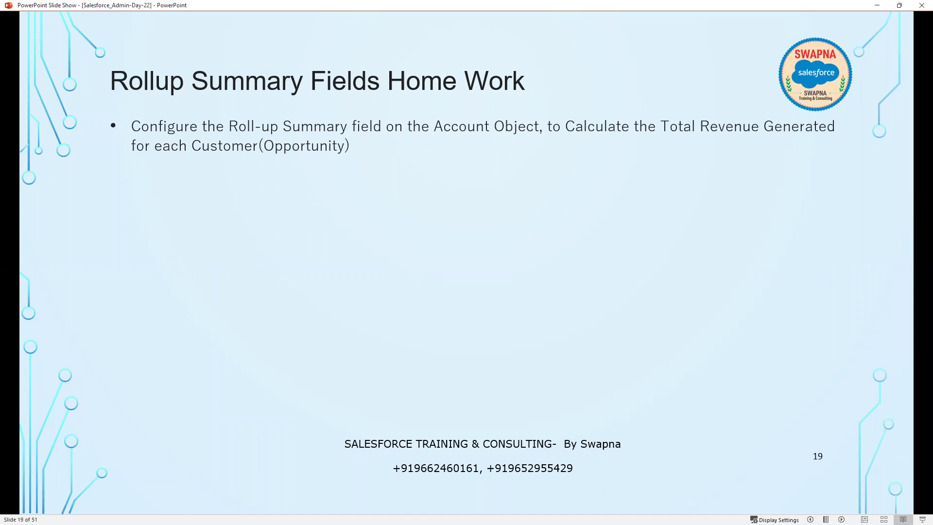
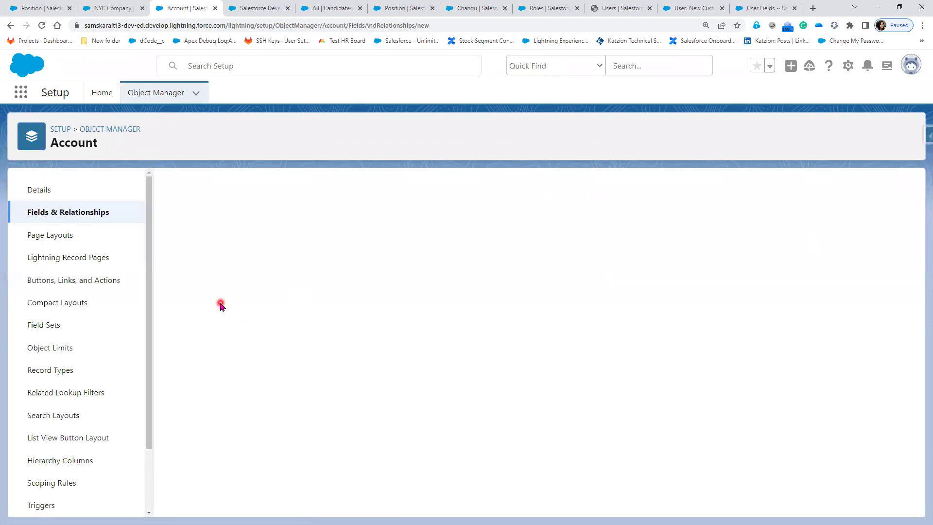
- Start a Formula custom field on the Account object, and label it Service Tax as given in the slide's use case
click(203, 363)
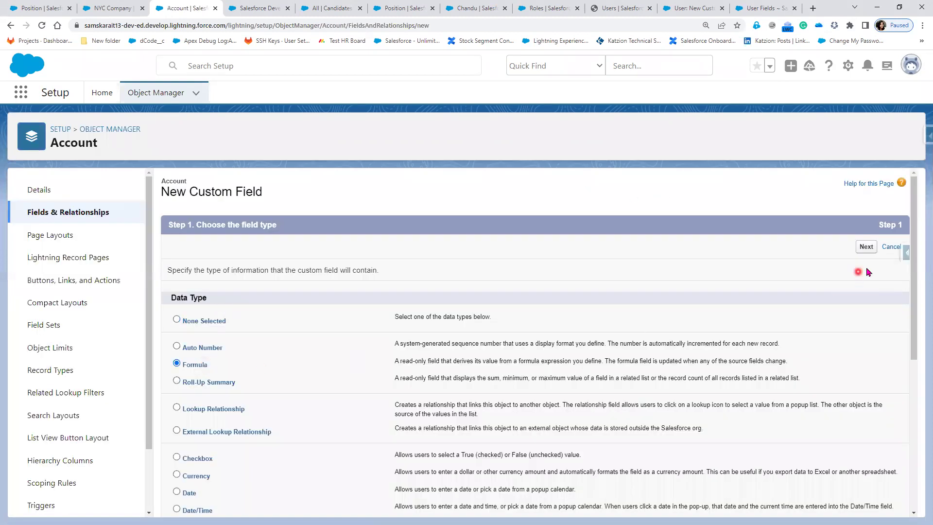
click(868, 248)
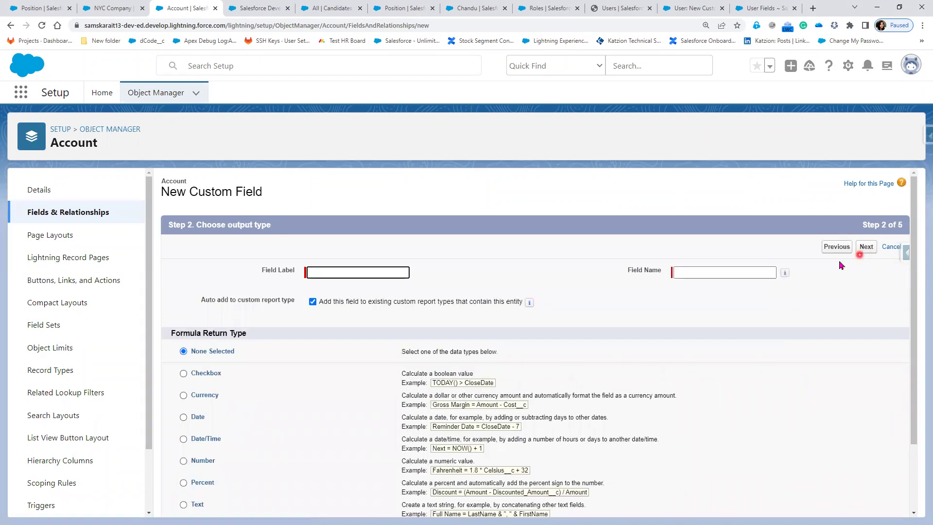
click(331, 271)
key(alt+Tab)
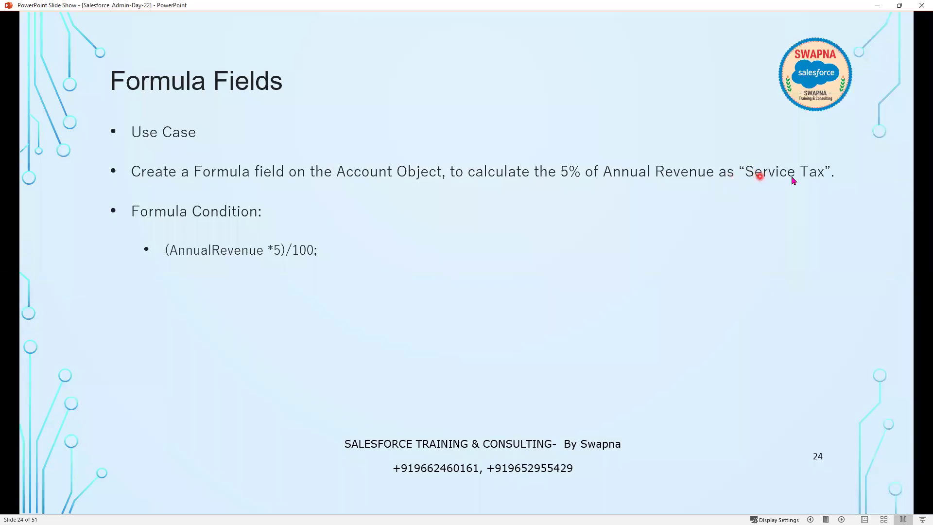
click(876, 5)
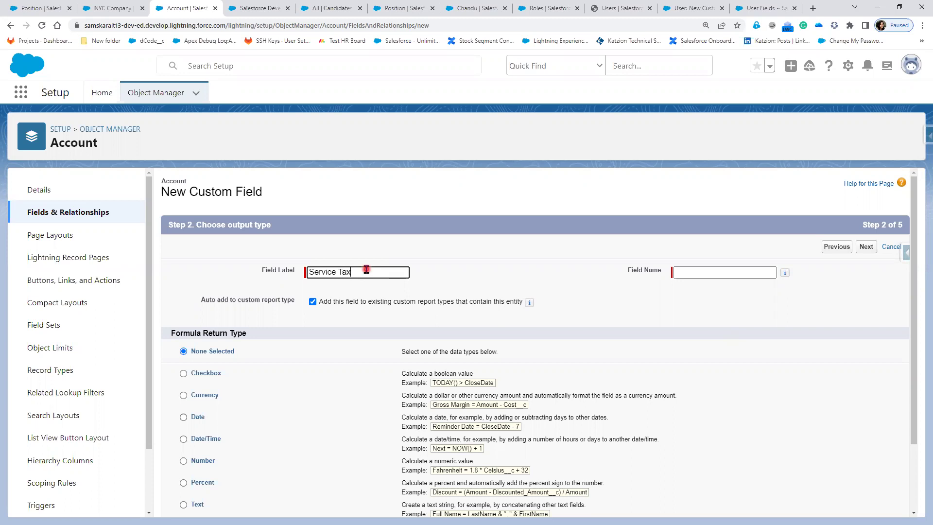
click(506, 276)
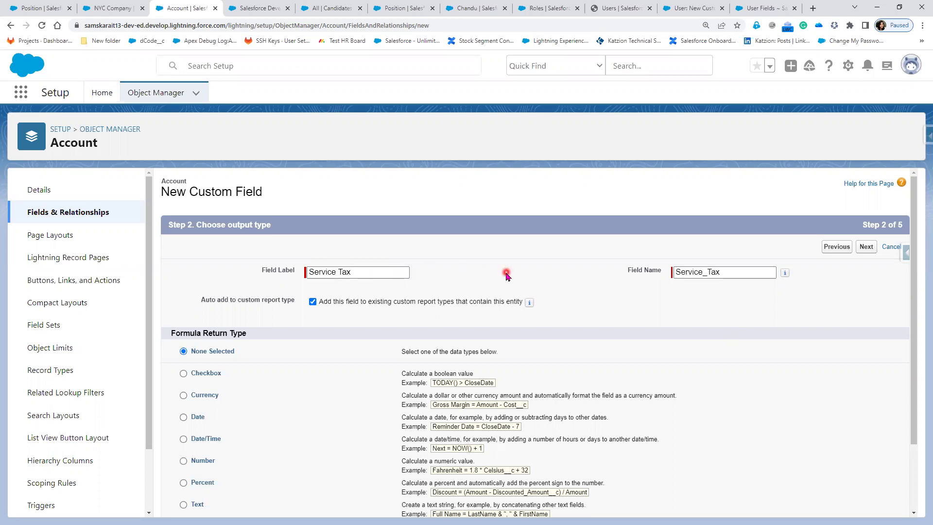
- Review the return types offered for the Service Tax formula field
scroll(503, 243, down, 3)
drag(166, 253, 247, 249)
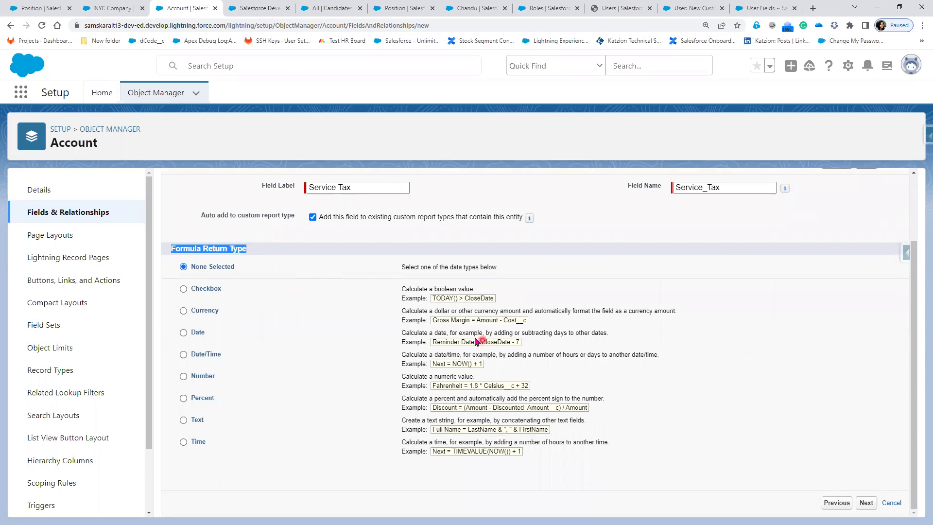
scroll(535, 296, up, 3)
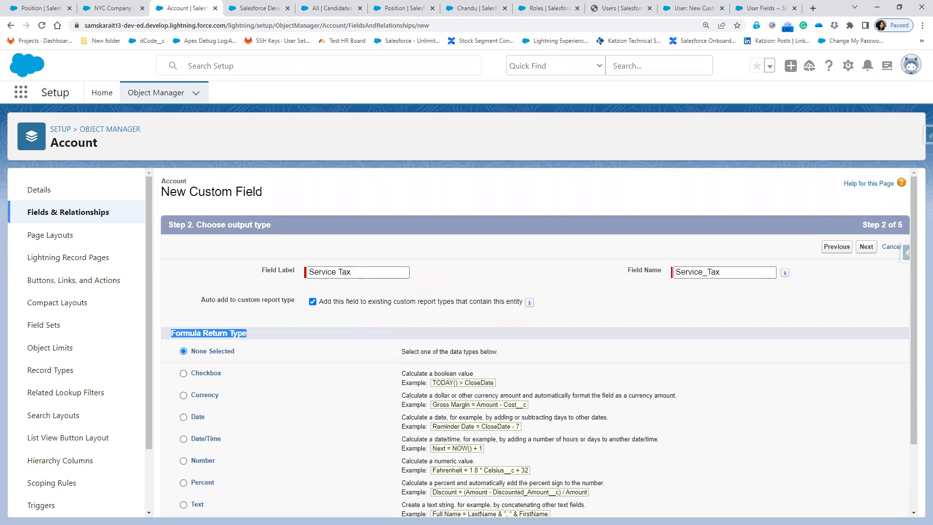
- Handwrite the formula return types beside the formula condition on the PowerPoint slide as N, C, P, Che, TC, D, T and Date/time
key(alt+Tab)
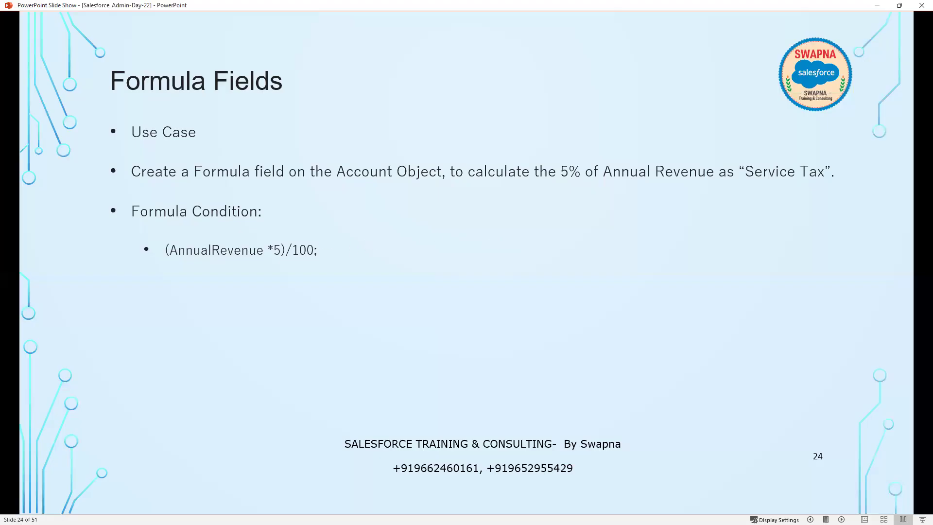
mouse_move(336, 249)
mouse_down()
mouse_move(362, 249)
mouse_move(353, 260)
mouse_move(393, 250)
mouse_move(395, 237)
mouse_move(396, 277)
mouse_up()
mouse_move(428, 243)
mouse_down()
mouse_move(442, 242)
mouse_move(441, 267)
mouse_move(457, 282)
mouse_up()
drag(479, 243, 486, 277)
drag(478, 243, 504, 280)
drag(570, 244, 578, 267)
mouse_move(581, 229)
mouse_down()
mouse_move(583, 271)
mouse_move(630, 271)
mouse_up()
drag(649, 272, 647, 293)
mouse_move(673, 251)
mouse_down()
mouse_move(679, 275)
mouse_move(694, 232)
mouse_move(749, 286)
mouse_up()
drag(773, 233, 774, 279)
mouse_move(773, 232)
mouse_down()
mouse_move(805, 263)
mouse_move(775, 280)
mouse_up()
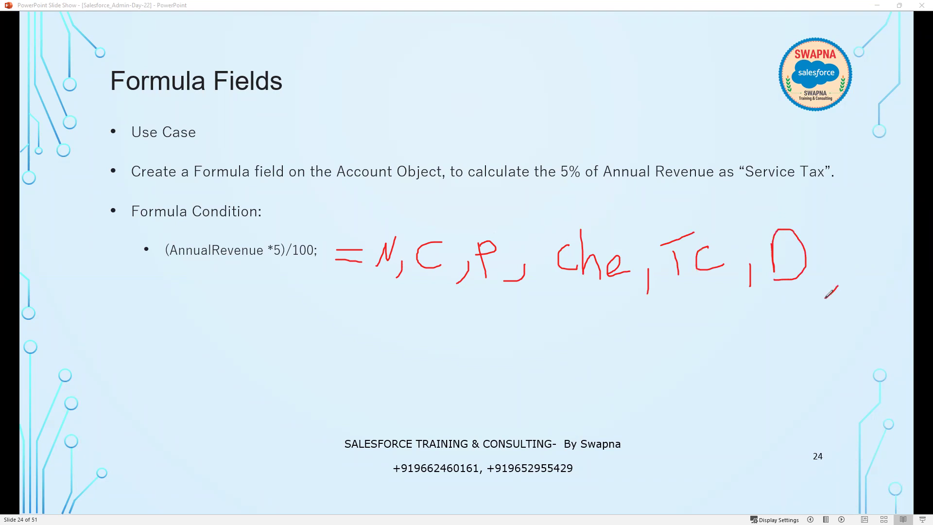
mouse_move(863, 244)
mouse_down()
mouse_move(863, 278)
mouse_move(876, 237)
mouse_up()
mouse_move(607, 343)
mouse_down()
mouse_move(618, 324)
mouse_move(630, 358)
mouse_move(610, 357)
mouse_up()
mouse_move(686, 336)
mouse_down()
mouse_move(678, 338)
mouse_move(699, 358)
mouse_up()
mouse_move(707, 316)
mouse_down()
mouse_move(712, 352)
mouse_move(728, 347)
mouse_move(729, 318)
mouse_move(742, 371)
mouse_up()
mouse_move(777, 337)
mouse_down()
mouse_move(775, 368)
mouse_move(790, 343)
mouse_move(798, 355)
mouse_move(820, 330)
mouse_move(829, 352)
mouse_up()
click(790, 325)
mouse_move(837, 340)
mouse_down()
mouse_move(846, 335)
mouse_move(863, 354)
mouse_up()
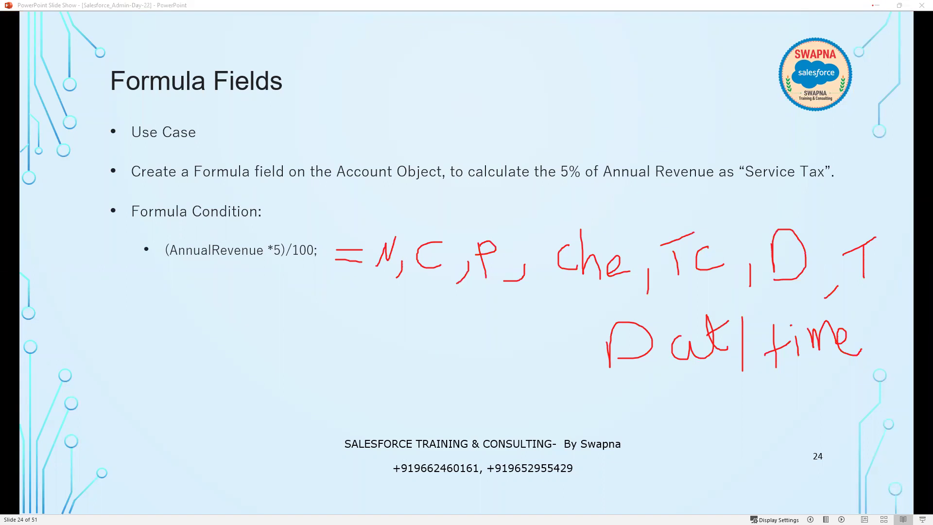
- Set Currency as the Service Tax formula's return type, clear the handwritten annotations, and continue to the formula entry step
click(876, 5)
click(201, 396)
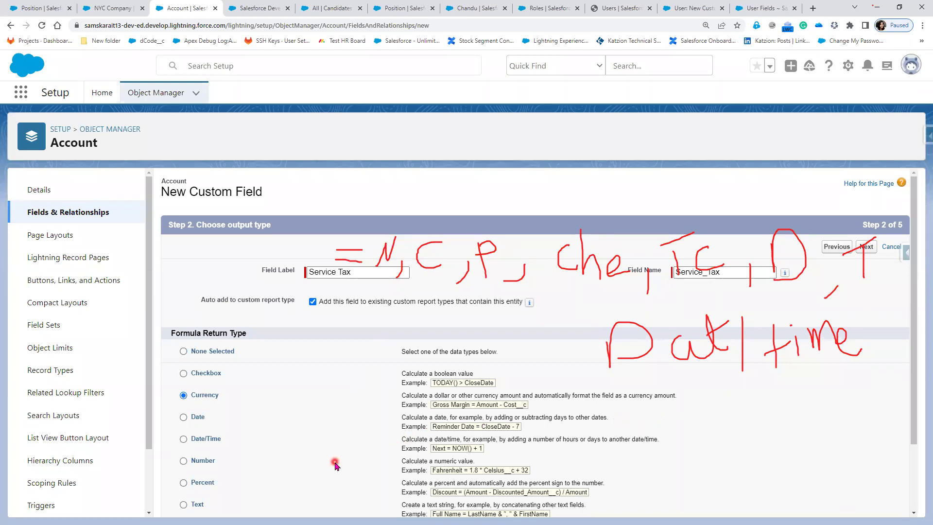
click(213, 461)
scroll(340, 454, down, 1)
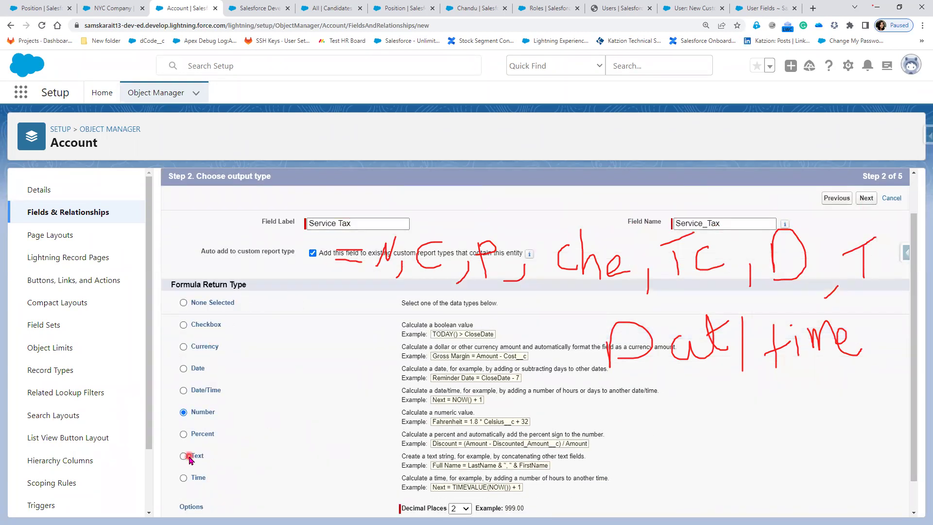
click(198, 346)
key(Escape)
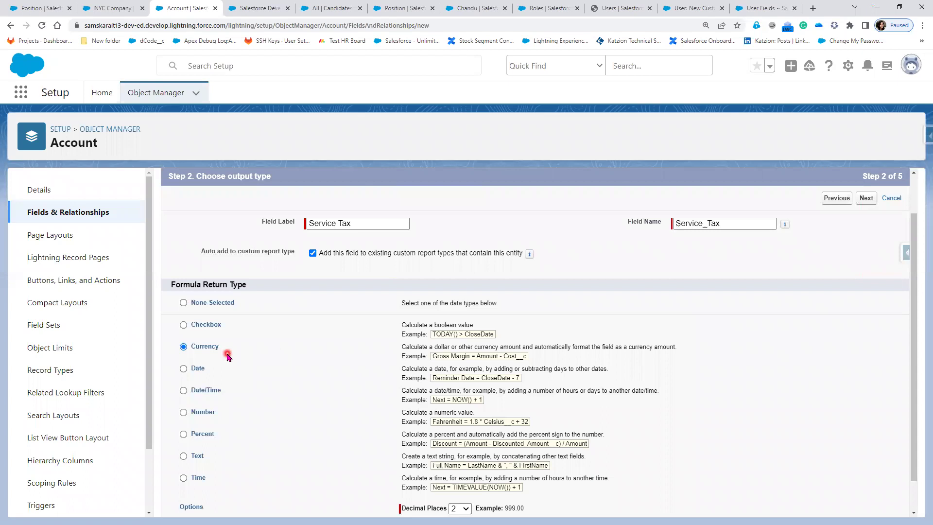
scroll(534, 413, down, 2)
click(866, 504)
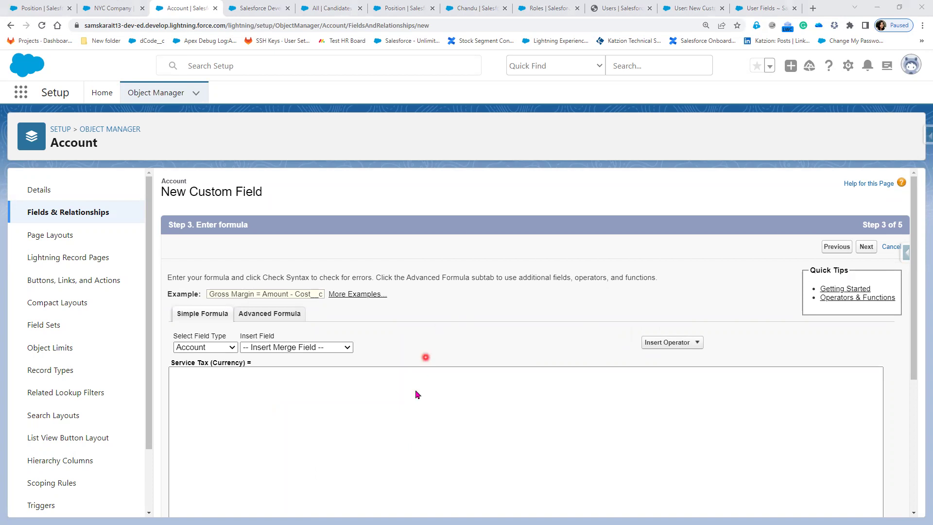
- Look over the Simple Formula editor for Service Tax, and switch to the Advanced Formula editor
click(405, 414)
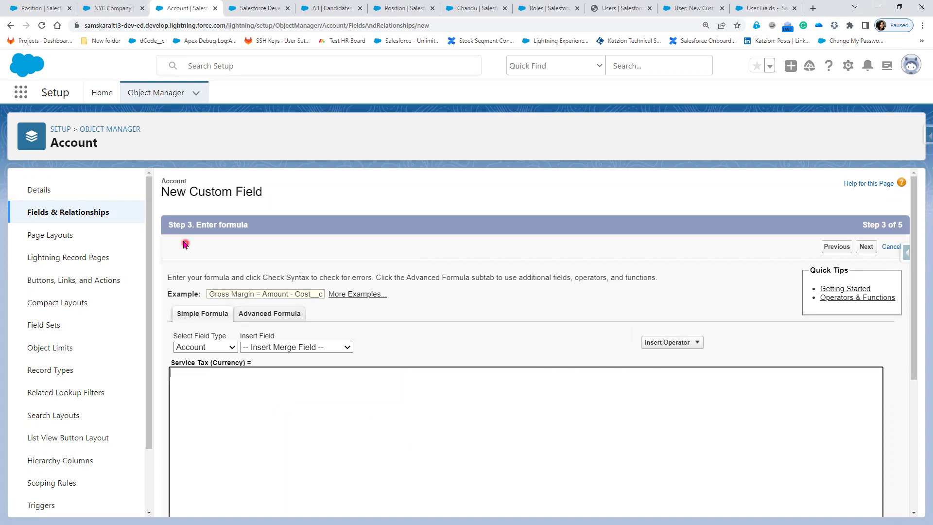
scroll(343, 410, down, 2)
scroll(311, 486, down, 3)
scroll(303, 494, up, 5)
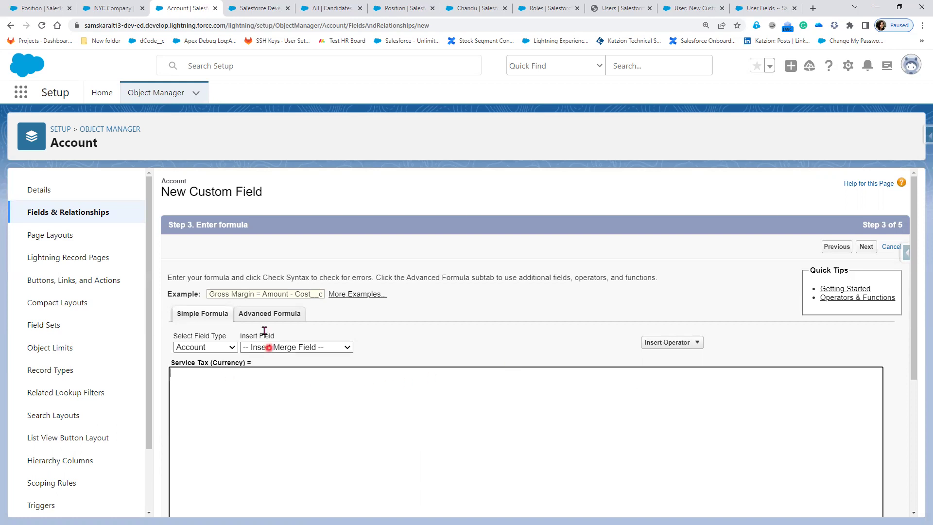
click(271, 315)
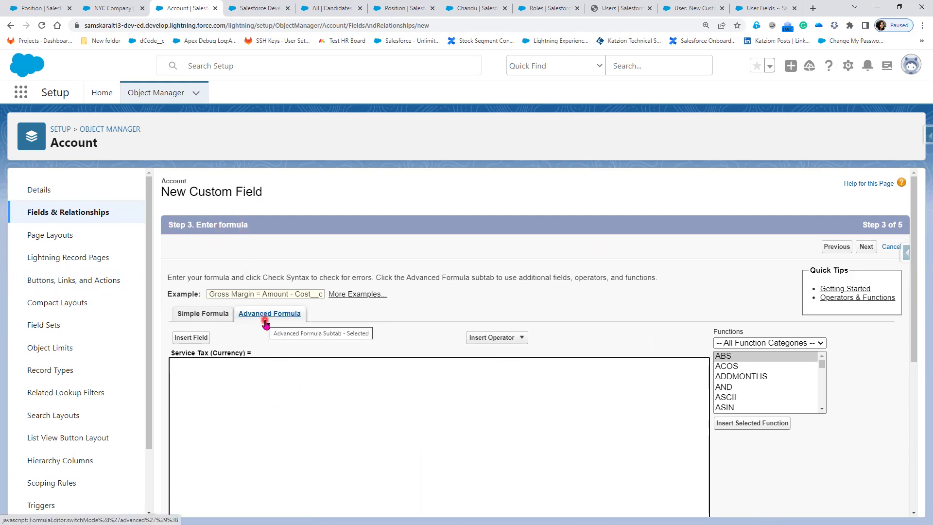
- Browse the Account fields available for insertion, and insert Annual Revenue into the Service Tax formula
click(192, 337)
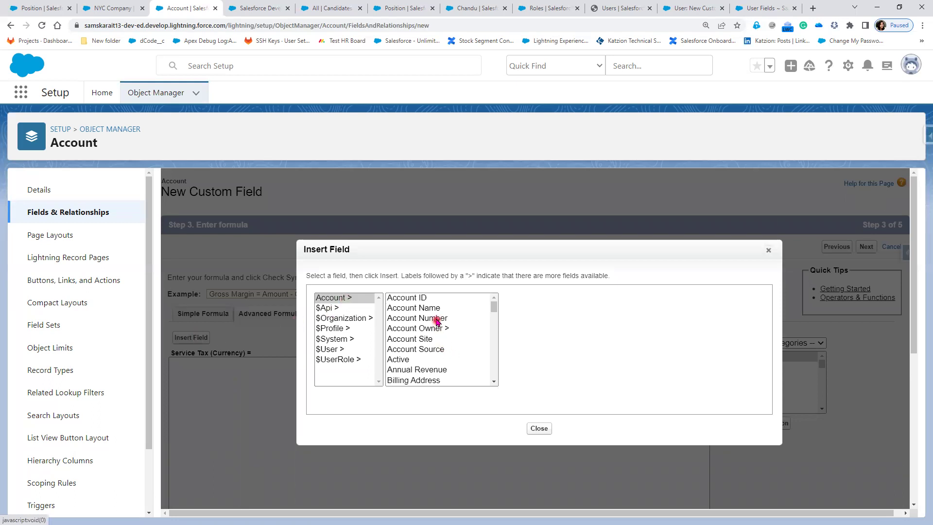
scroll(445, 369, down, 9)
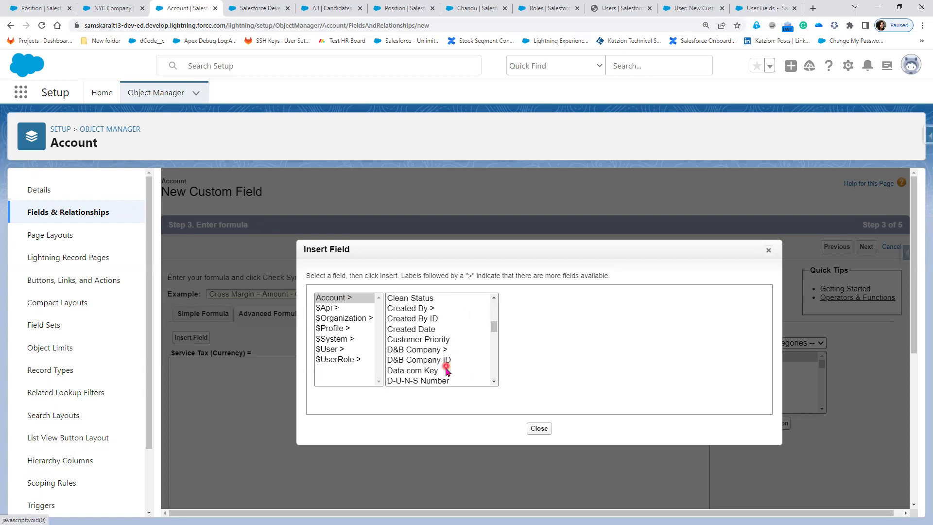
scroll(446, 369, down, 9)
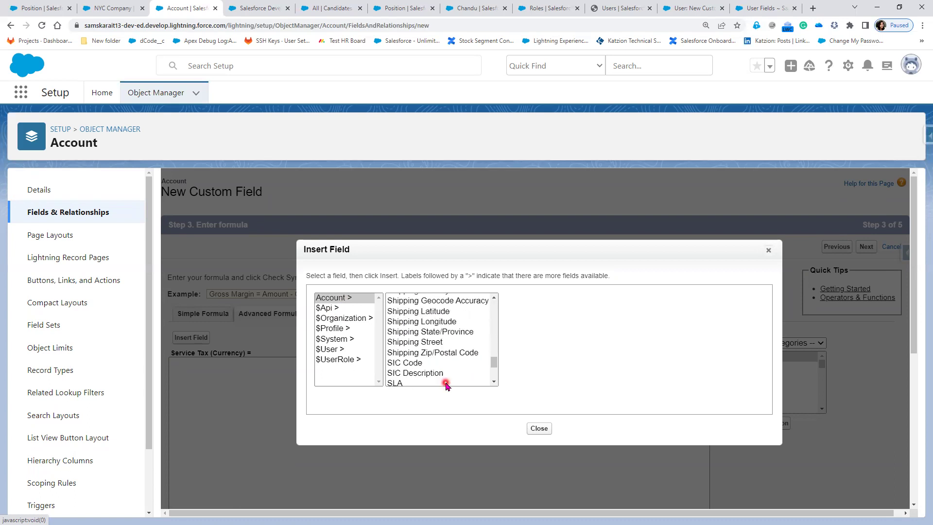
scroll(445, 383, down, 2)
scroll(445, 384, up, 10)
scroll(445, 384, up, 6)
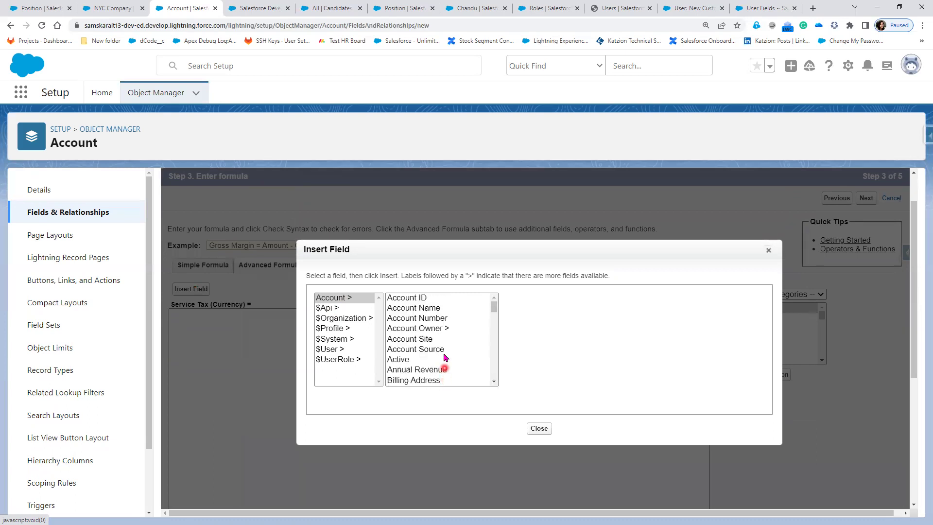
click(437, 327)
click(479, 348)
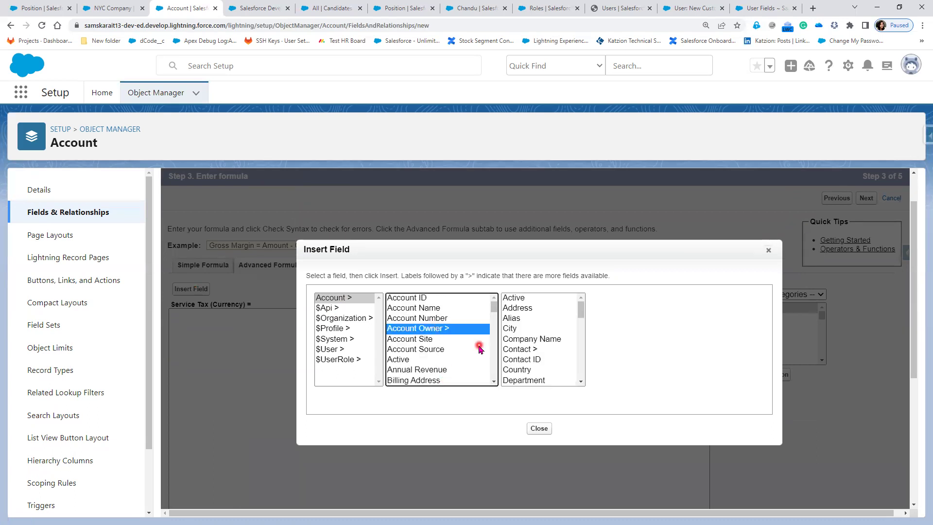
key(Down)
key(Down)
key(Down)
key(Down)
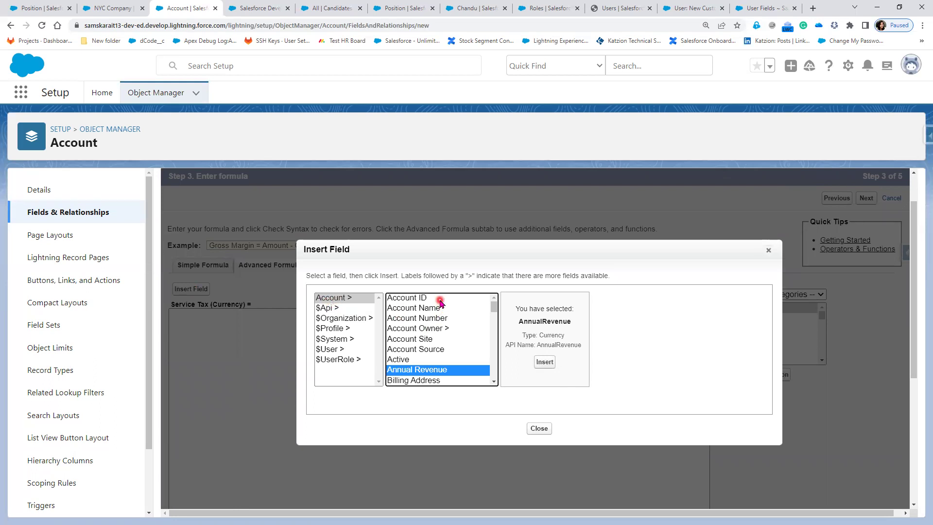
click(431, 368)
click(555, 363)
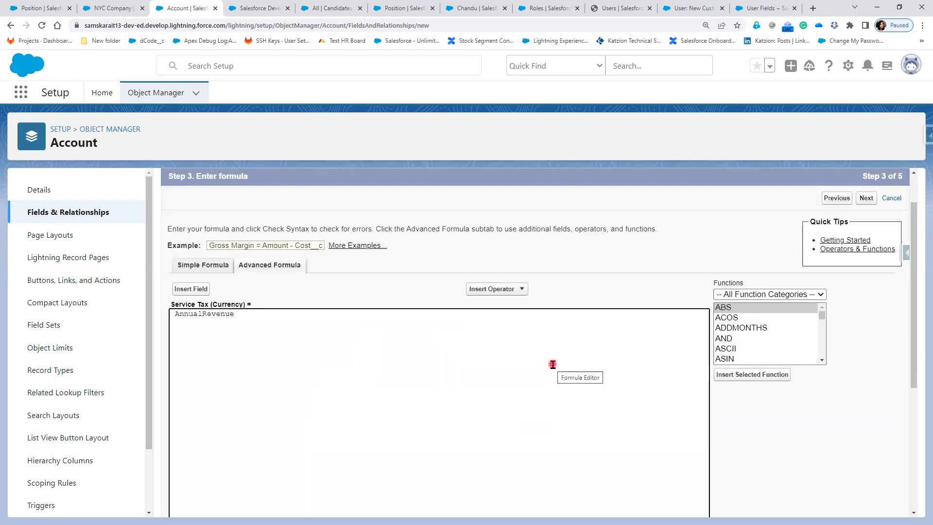
- Extend the Service Tax formula with the Multiply operator and the value 5 after AnnualRevenue
click(174, 313)
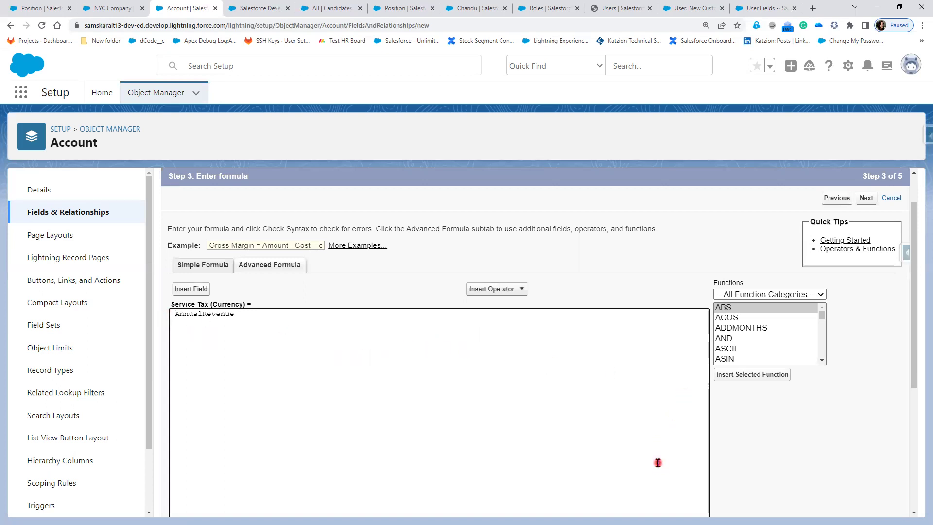
click(511, 290)
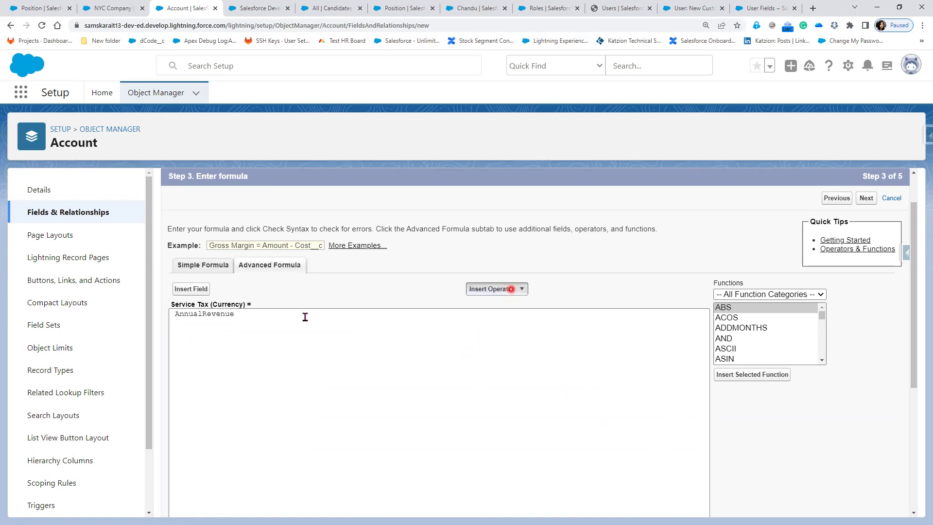
click(273, 318)
click(497, 290)
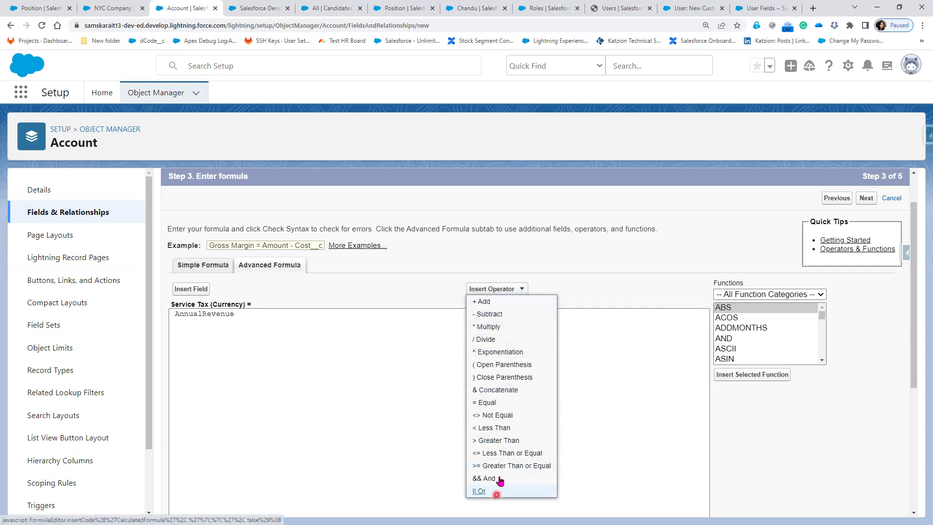
click(490, 326)
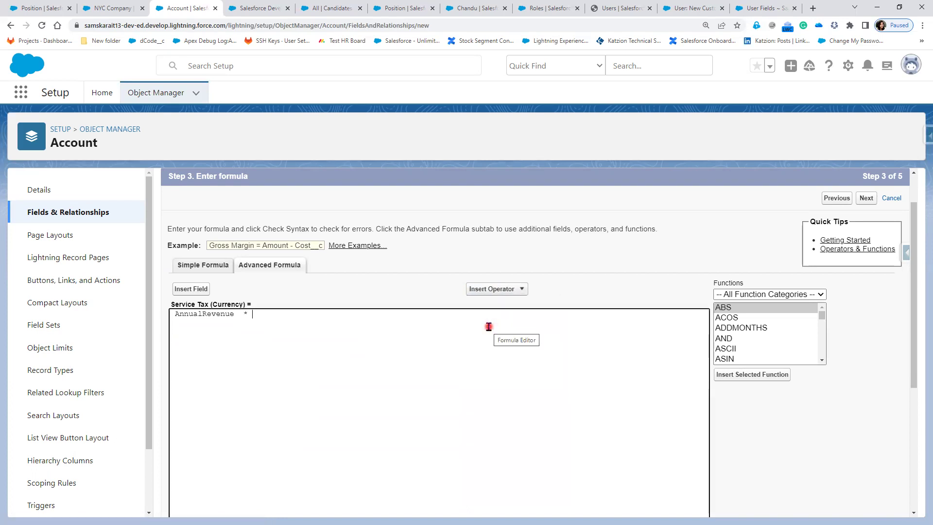
text(5)
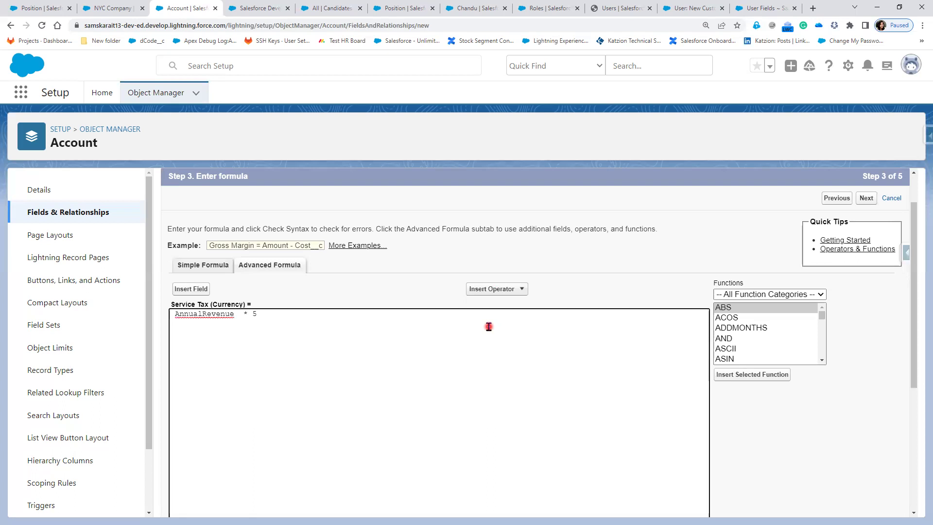
- Enclose the AnnualRevenue * 5 expression in parentheses and divide it by 100, giving (AnnualRevenue * 5)/100
click(500, 289)
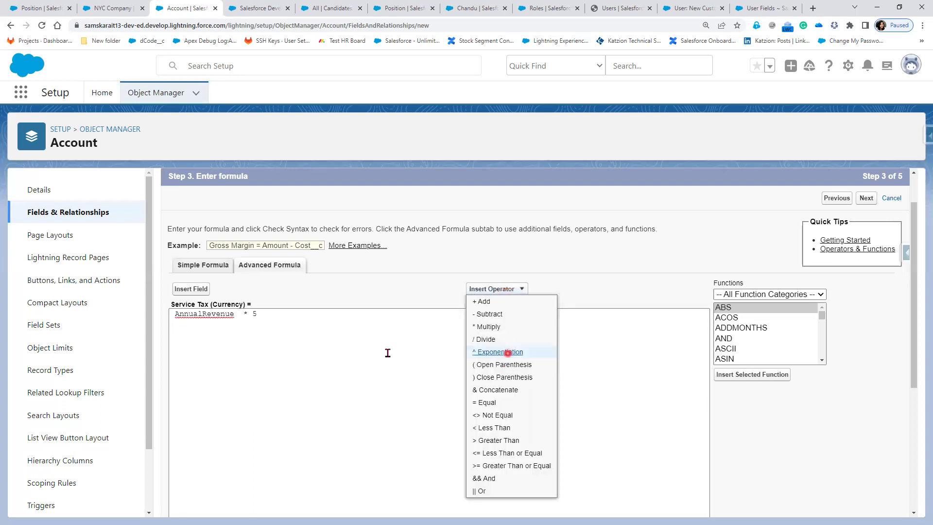
click(326, 318)
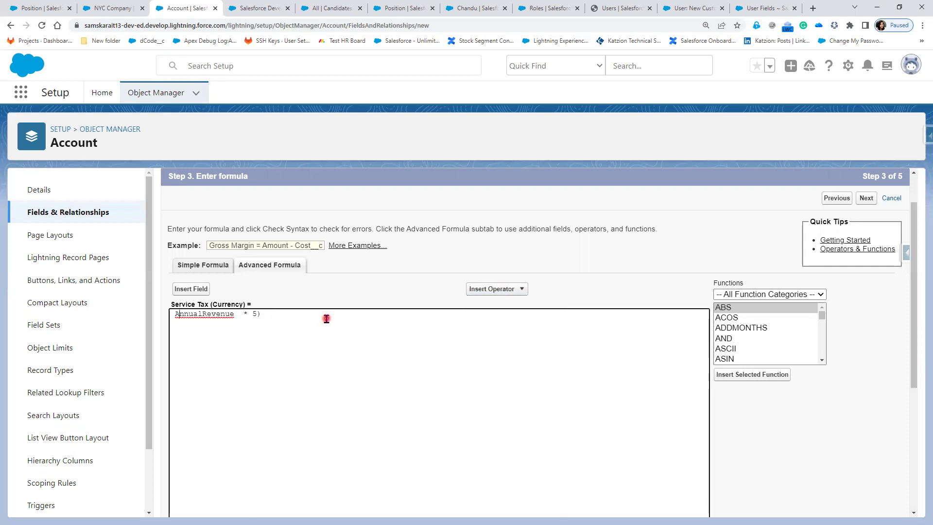
text(()
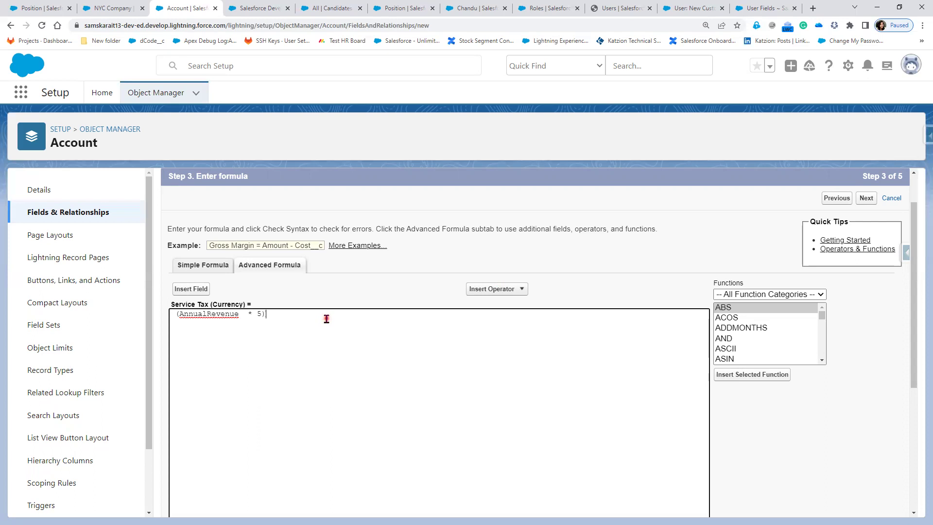
text(/100)
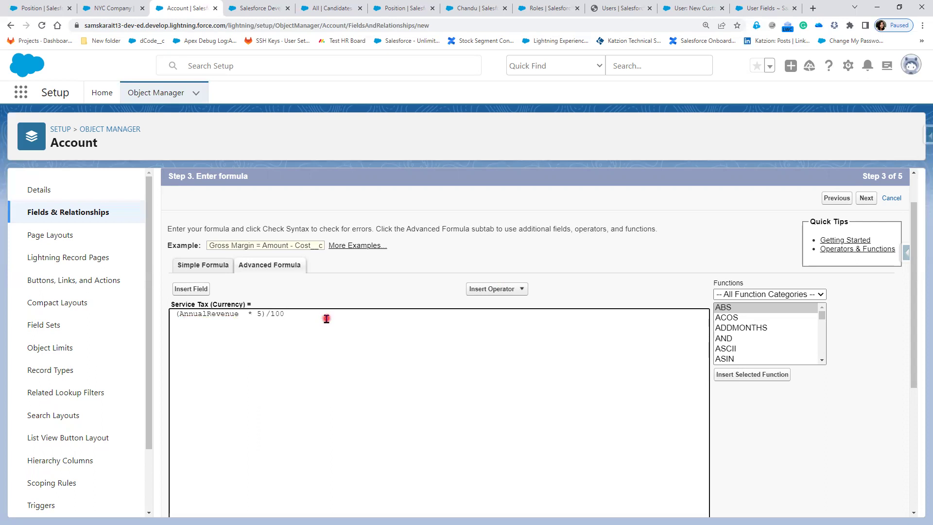
- Check the syntax of the Service Tax formula, and review the check result and the completed expression
scroll(326, 318, down, 3)
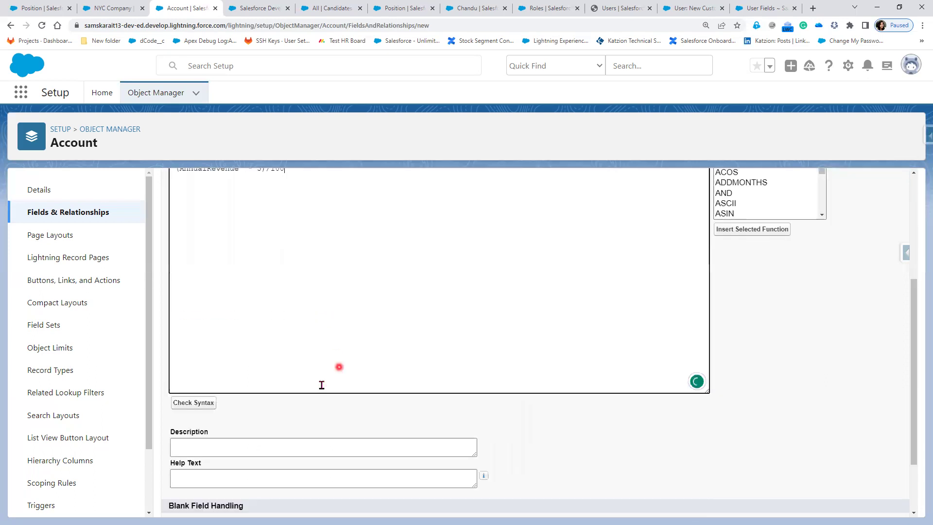
click(197, 404)
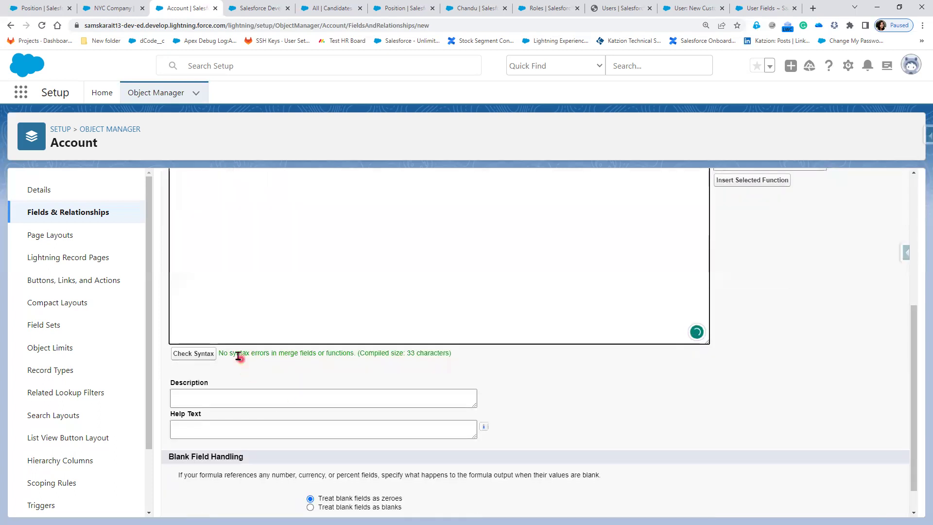
drag(219, 353, 332, 353)
scroll(478, 384, up, 5)
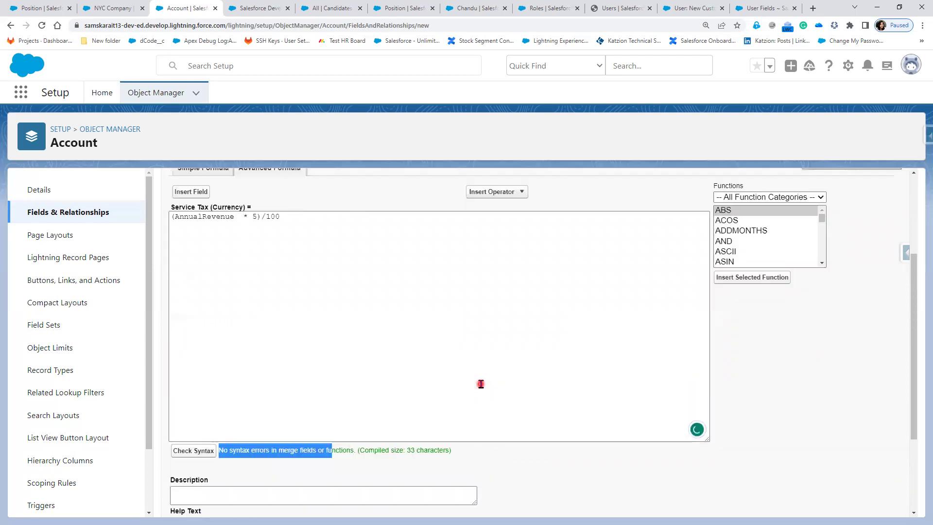
scroll(481, 384, down, 5)
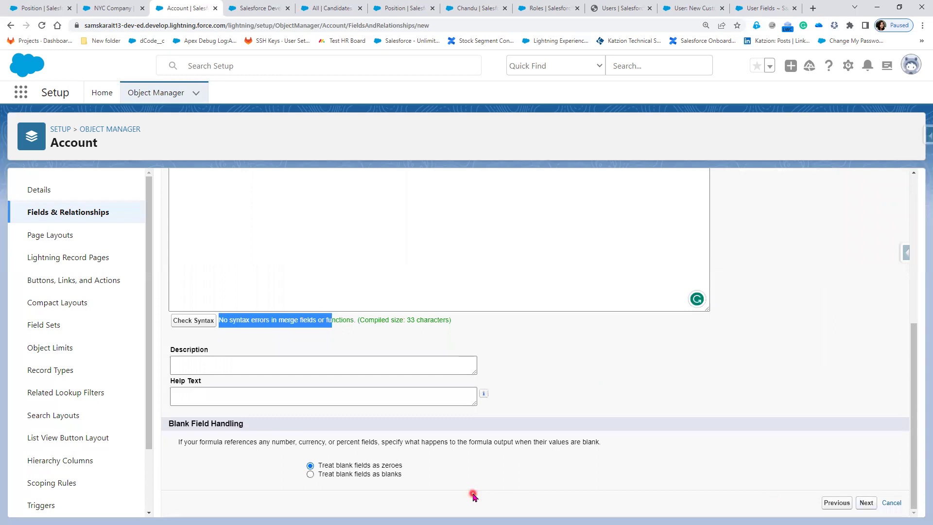
scroll(295, 370, up, 5)
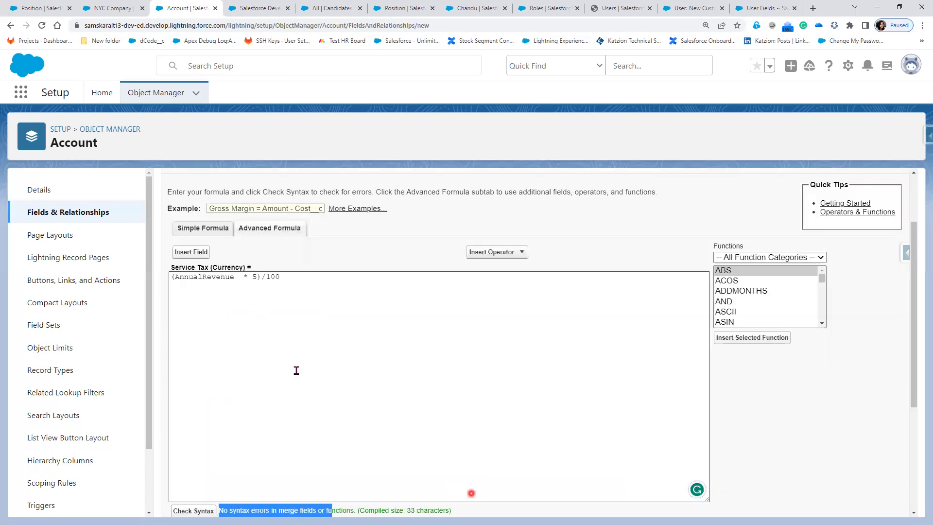
drag(298, 282, 159, 280)
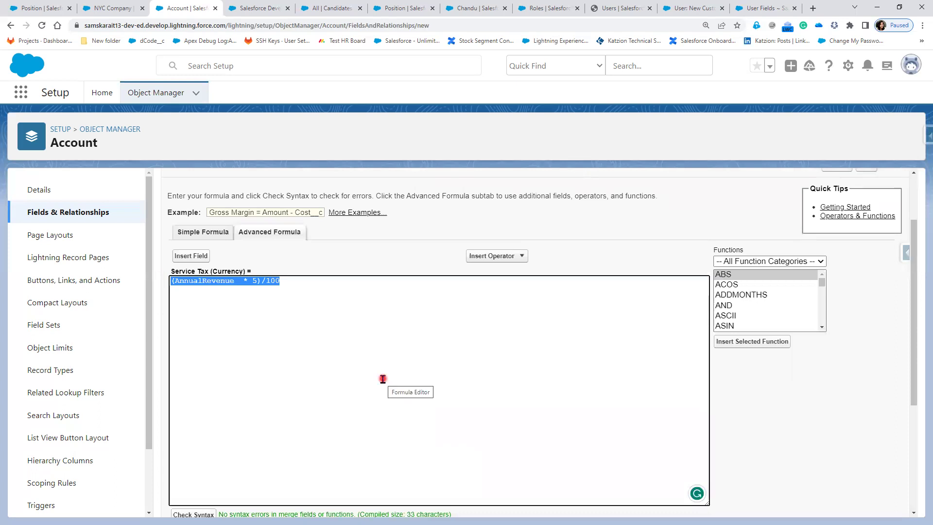
- Accept the default blank field handling, field-level security and page layouts, and save the Service Tax field
scroll(383, 378, down, 4)
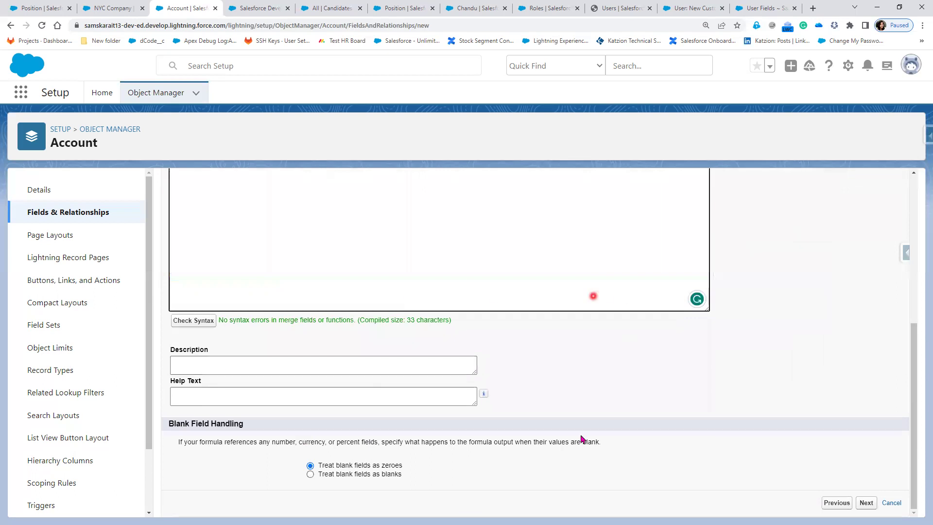
click(865, 503)
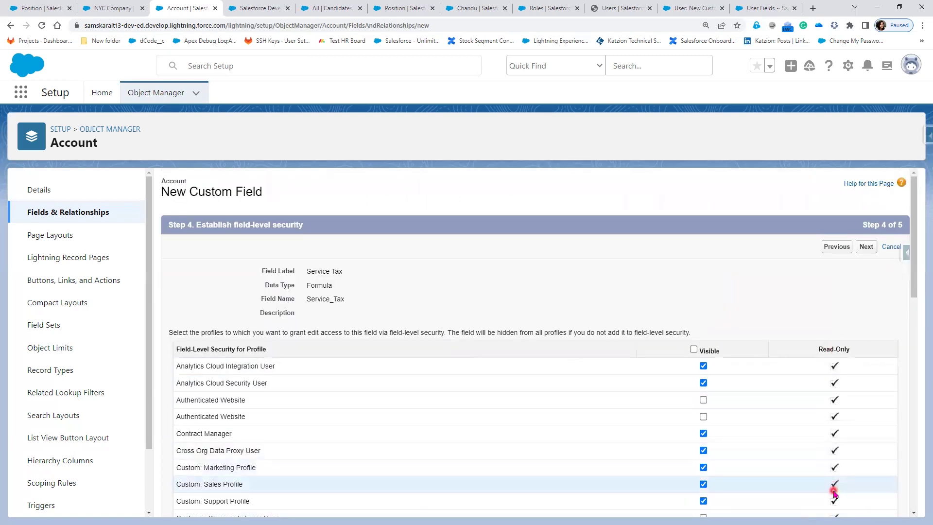
click(865, 246)
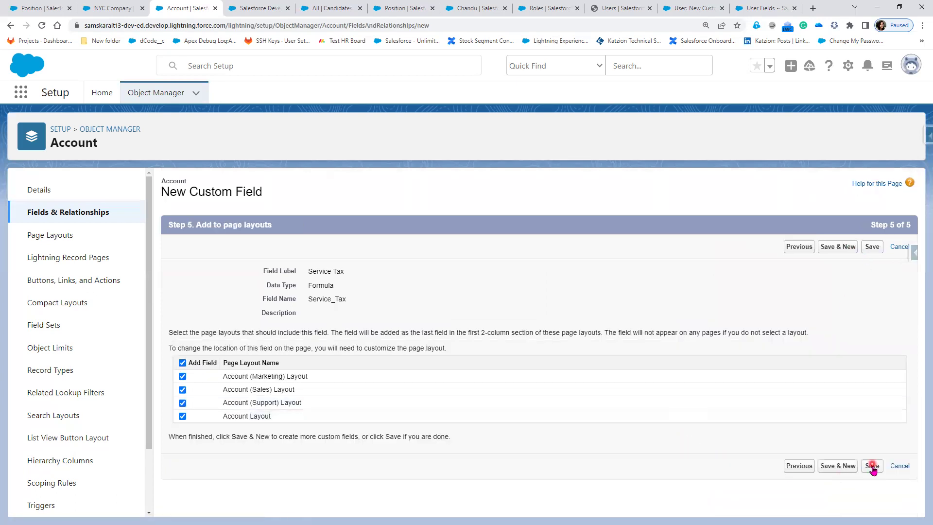
click(872, 466)
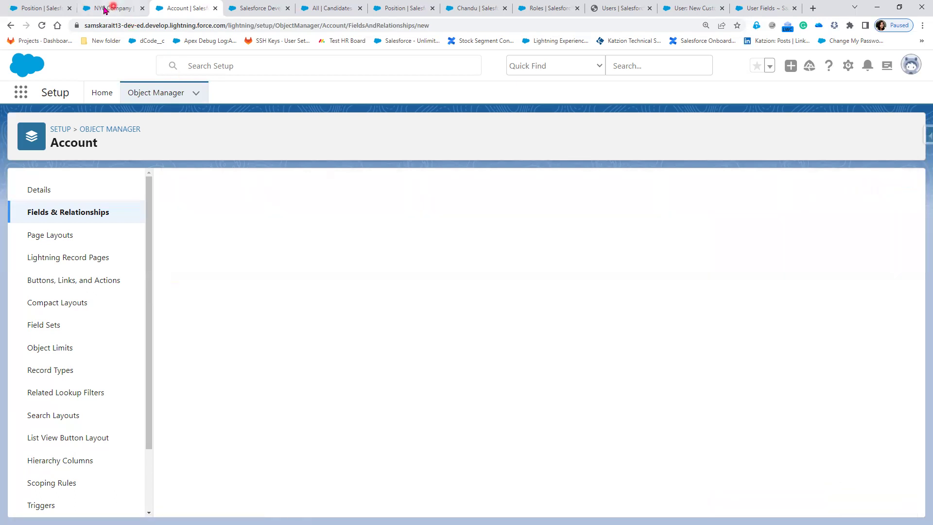
- Switch to the NYC Company account record and reload it with Empty Cache and Hard Reload, using the browser's developer tools
click(126, 12)
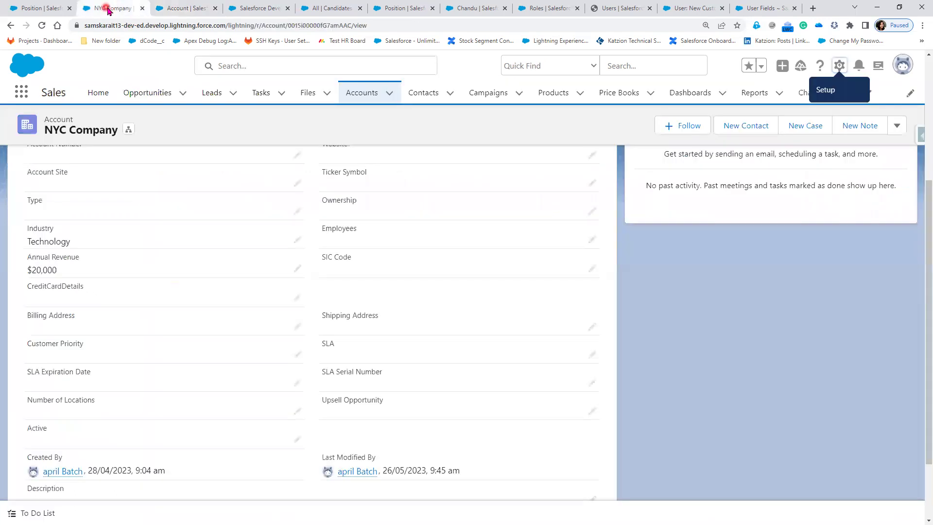
click(42, 25)
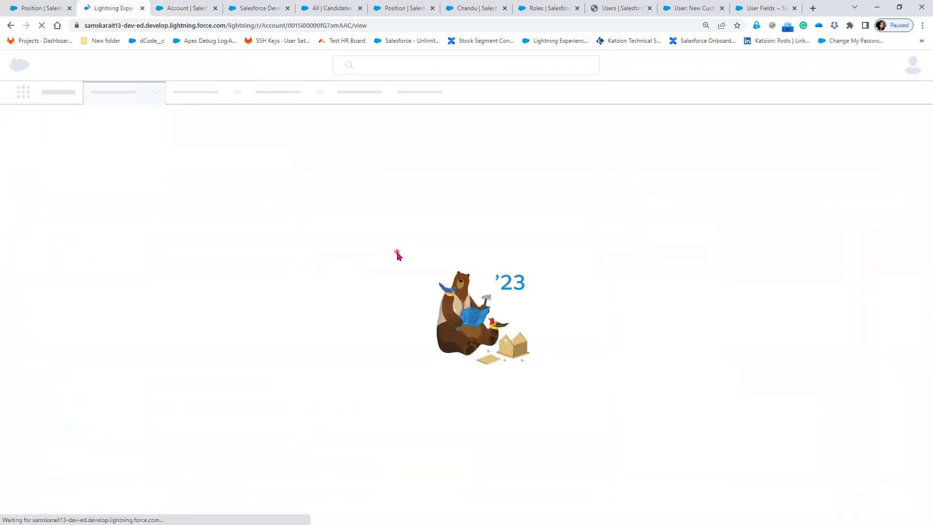
right_click(397, 252)
click(448, 425)
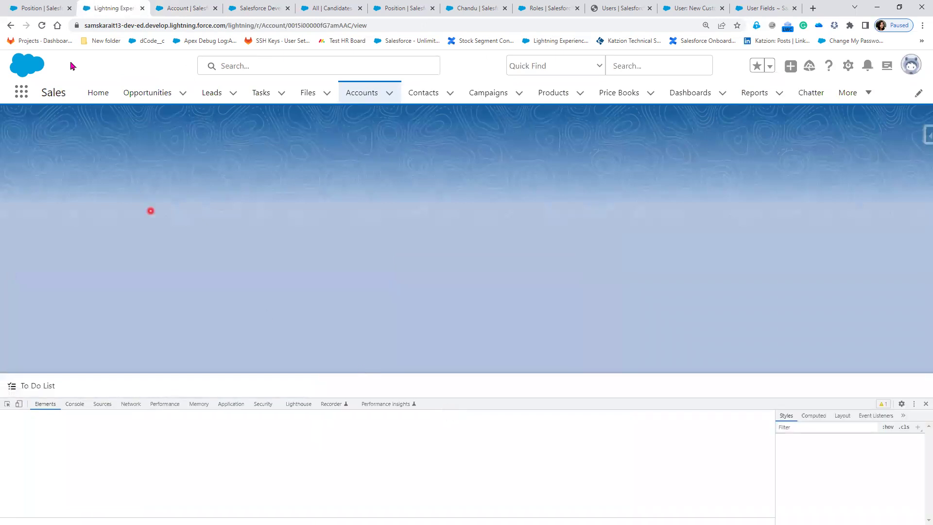
right_click(43, 30)
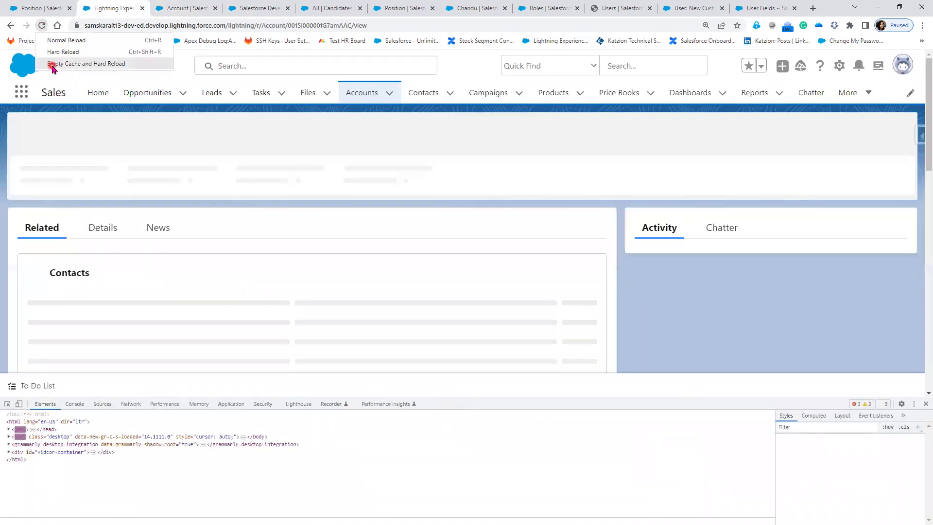
click(51, 64)
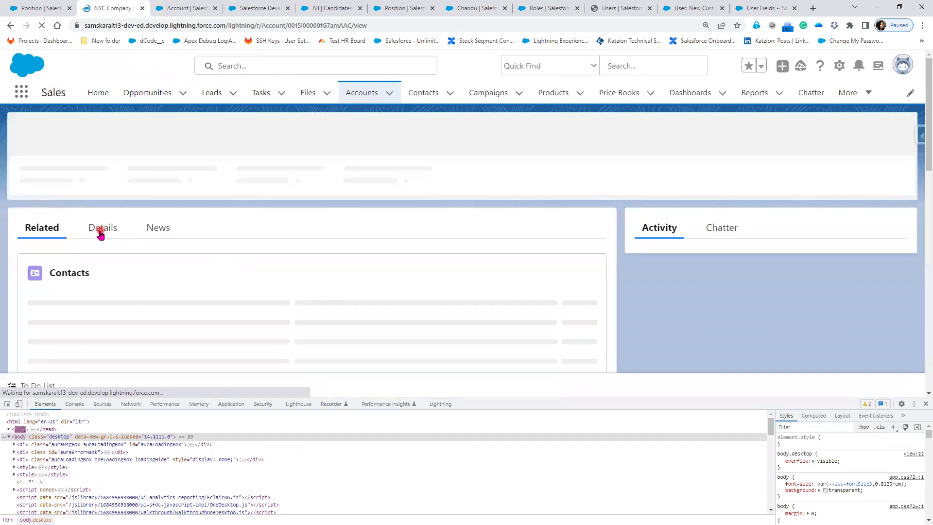
- Compare the Annual Revenue and Service Tax values in the NYC Company account's details
click(100, 230)
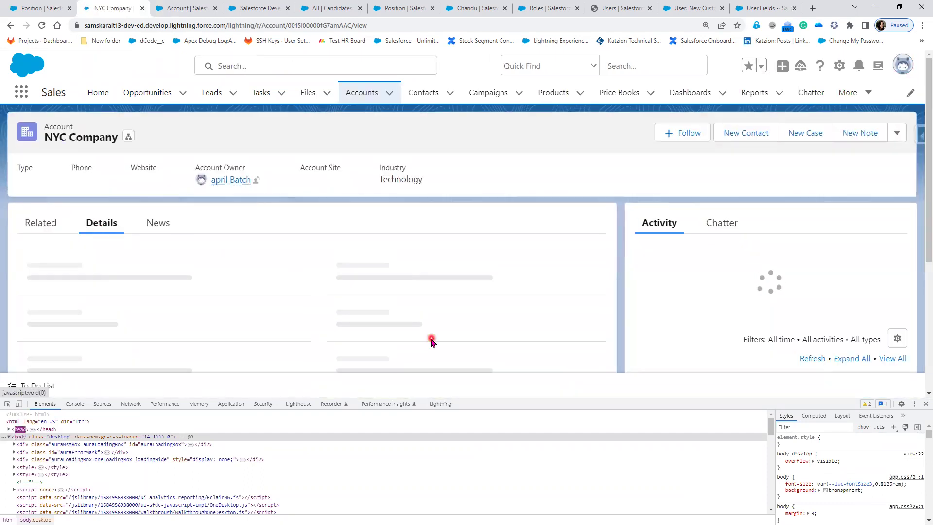
scroll(431, 340, down, 3)
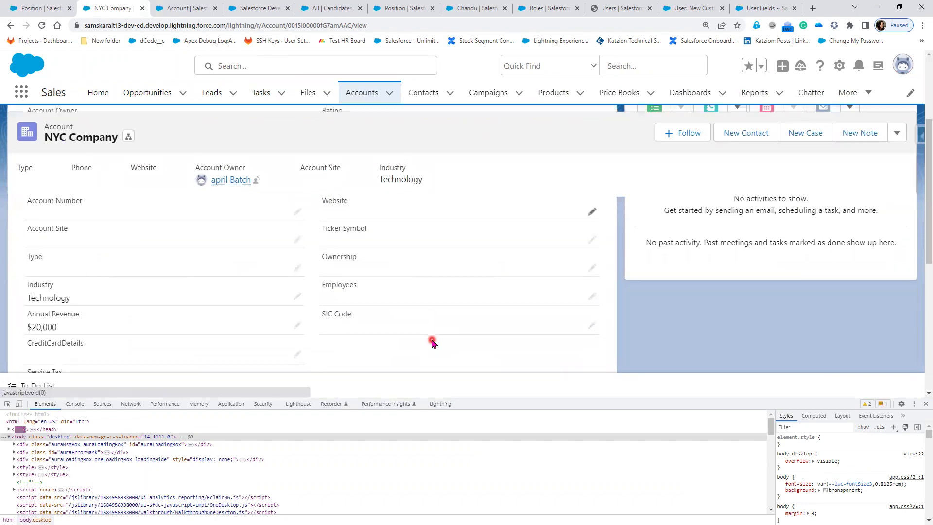
scroll(431, 342, down, 2)
drag(68, 293, 25, 275)
drag(64, 232, 23, 219)
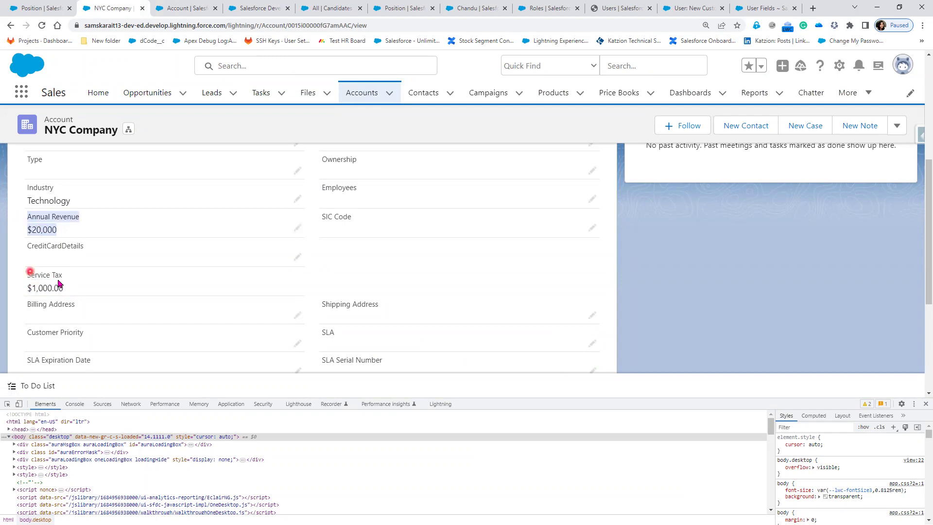
drag(68, 291, 24, 283)
click(77, 304)
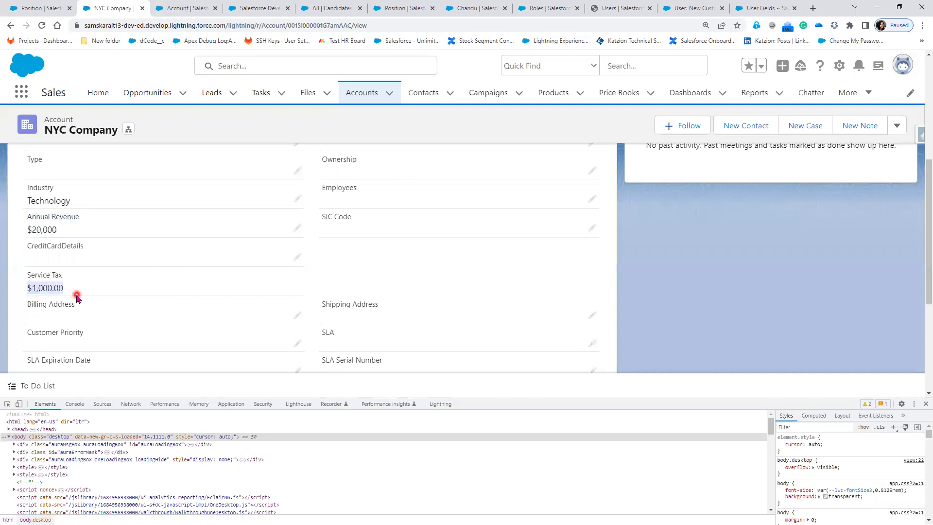